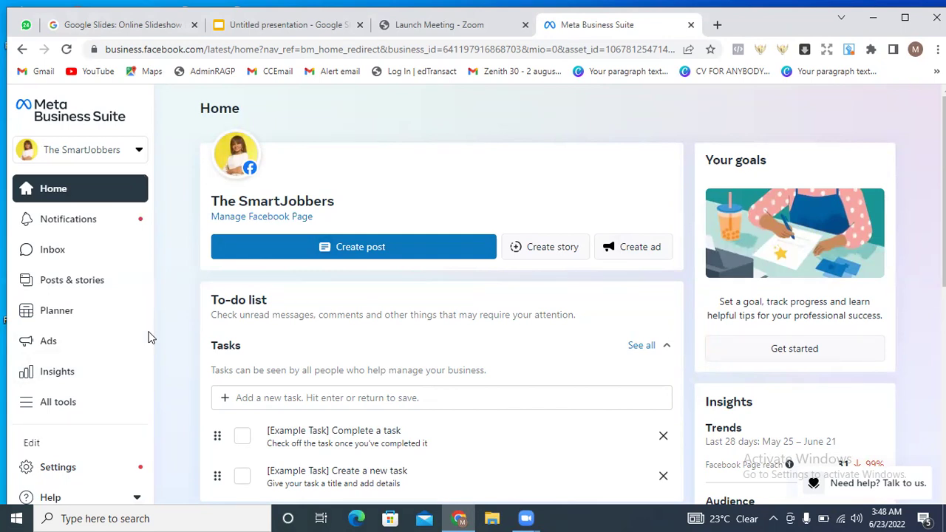
Step: Go to Ads Manager and open the draft "New Messages Campaign for relationship doc" for editing
left_click(63, 412)
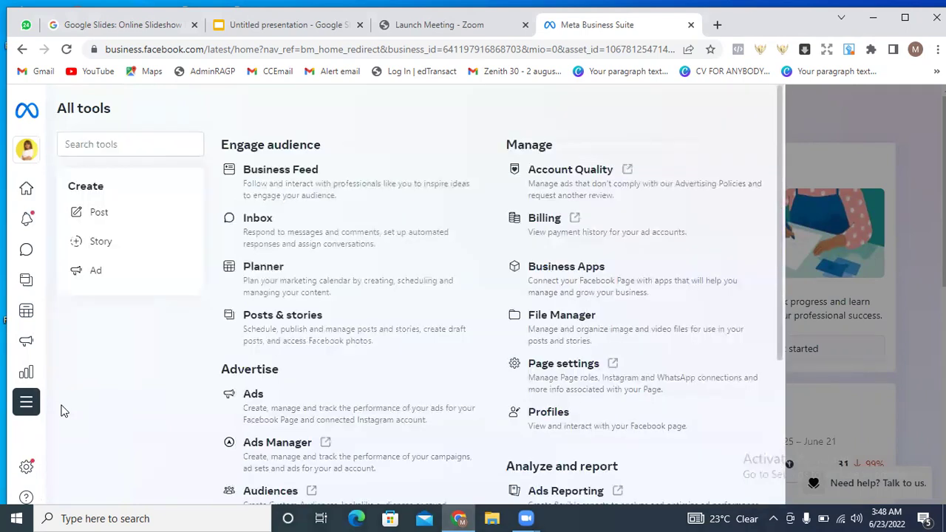
left_click(309, 448)
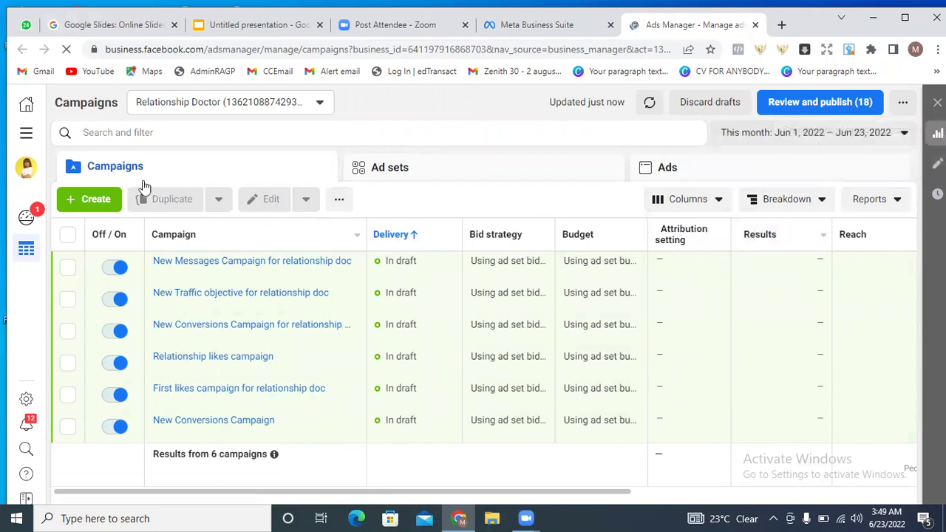
mouse_move(251, 284)
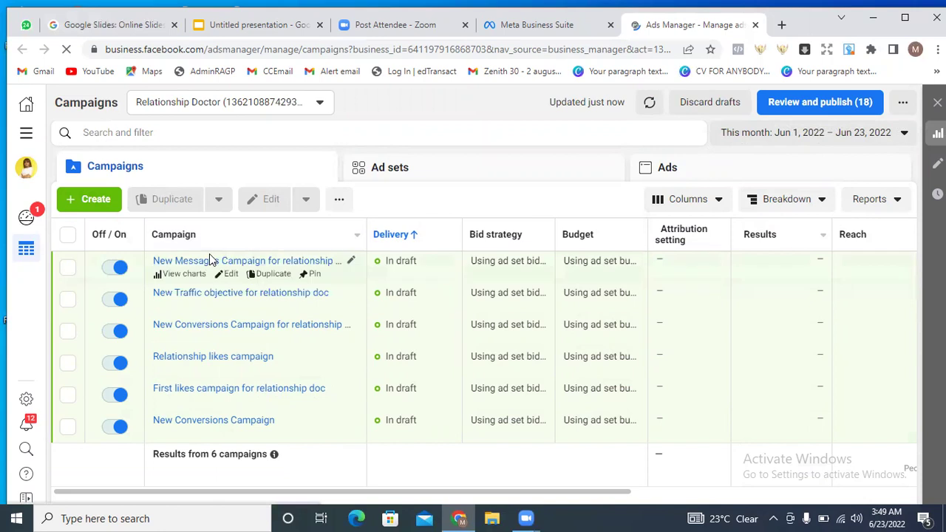
left_click(229, 275)
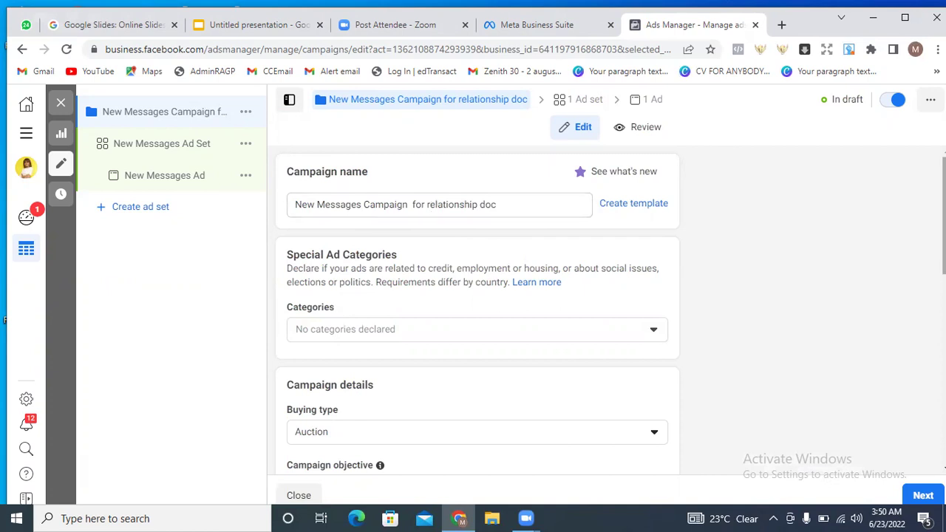
Step: Examine the campaign's special ad category options, buying type, objective, A/B test and budget optimization settings
scroll(710, 288, "down", 4)
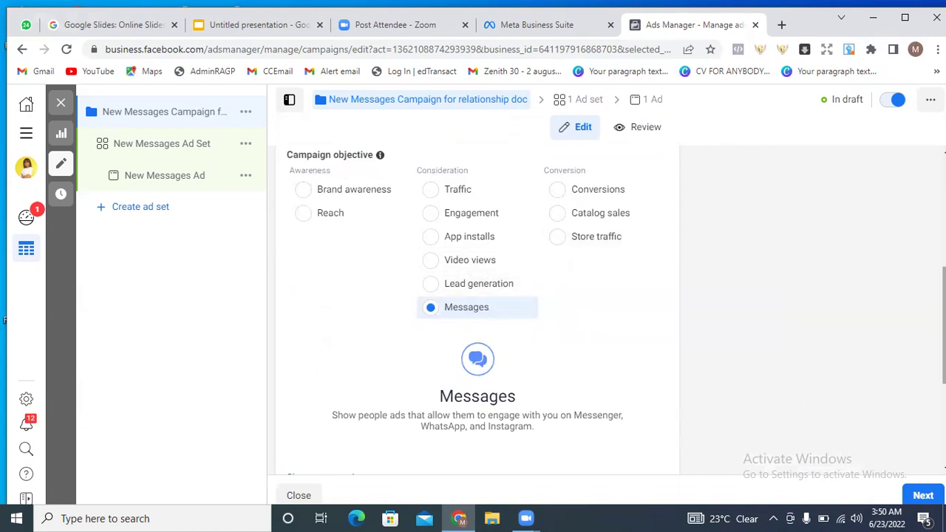
scroll(477, 310, "up", 4)
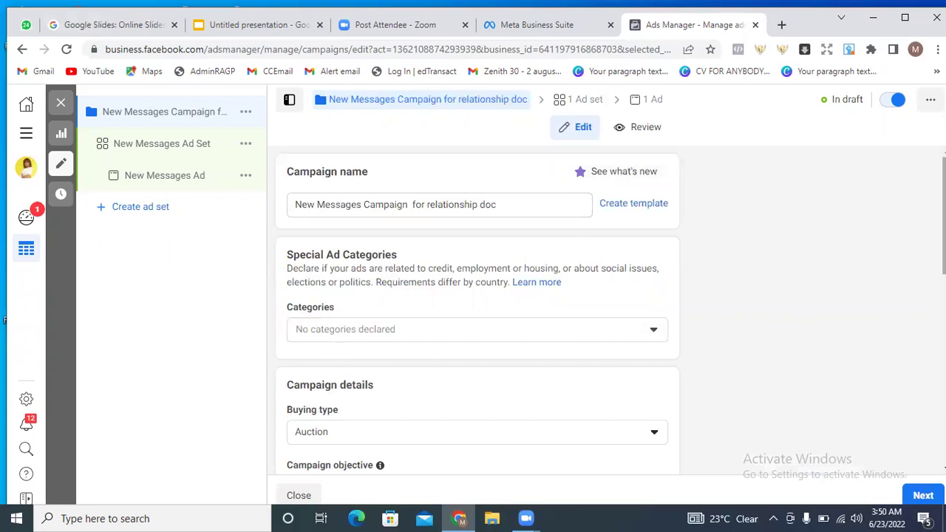
scroll(806, 283, "down", 1)
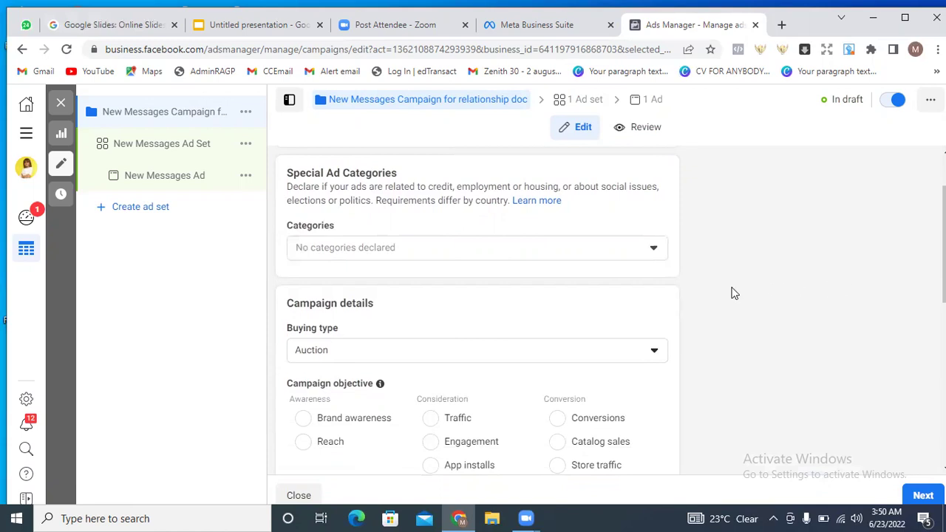
left_click(655, 251)
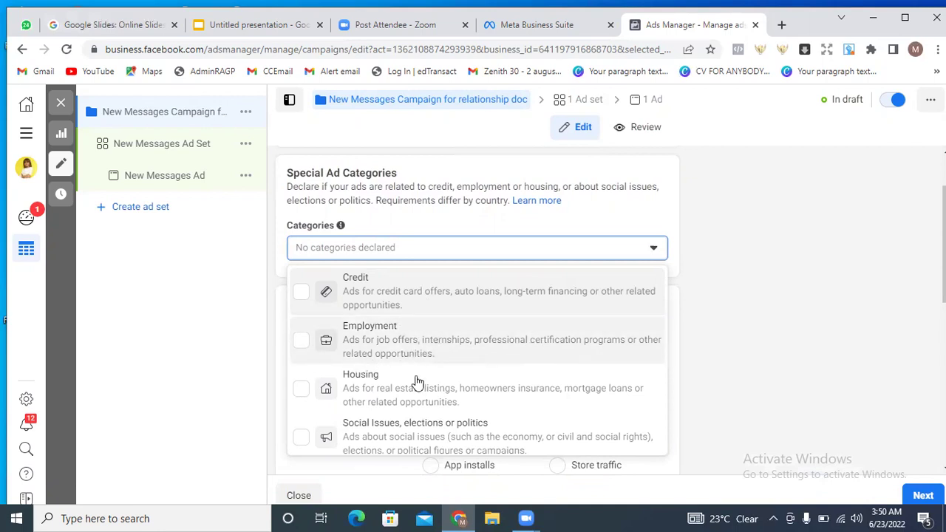
left_click(815, 306)
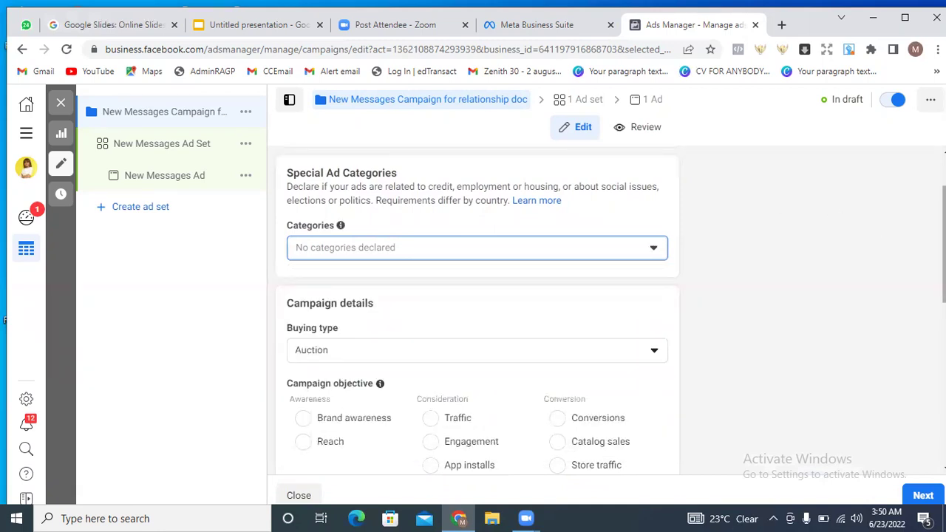
scroll(477, 311, "down", 2)
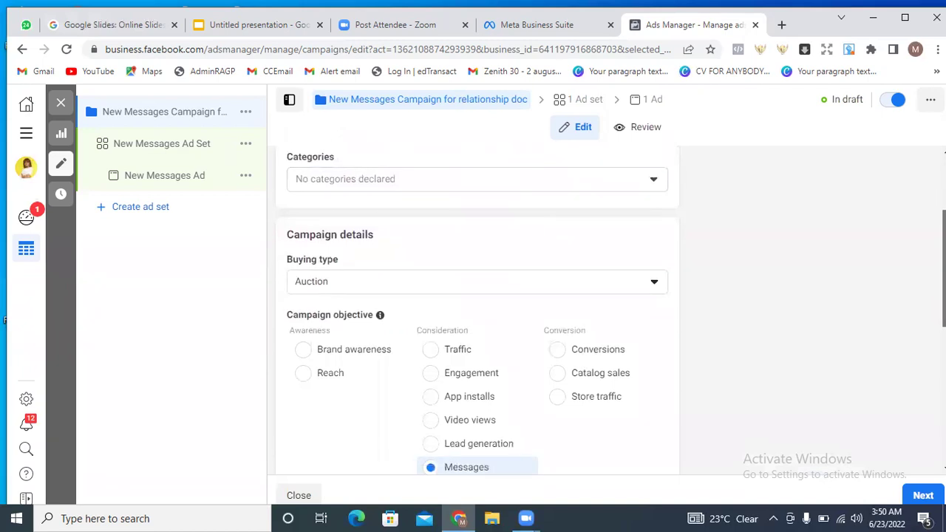
scroll(476, 311, "down", 1)
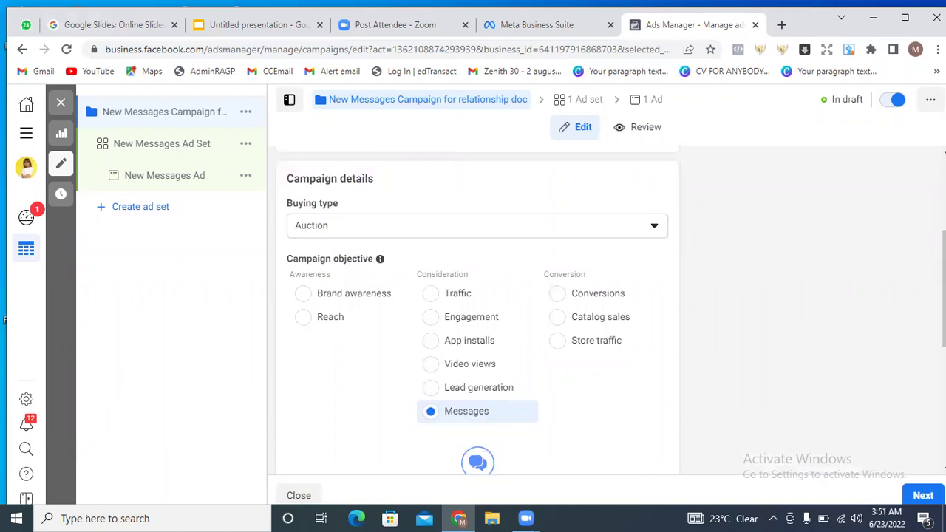
scroll(863, 283, "down", 2)
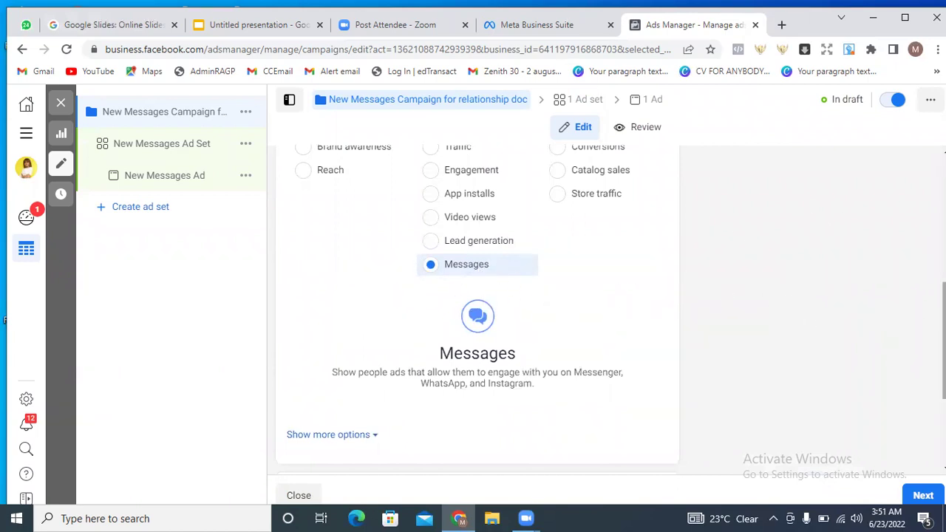
scroll(478, 309, "down", 3)
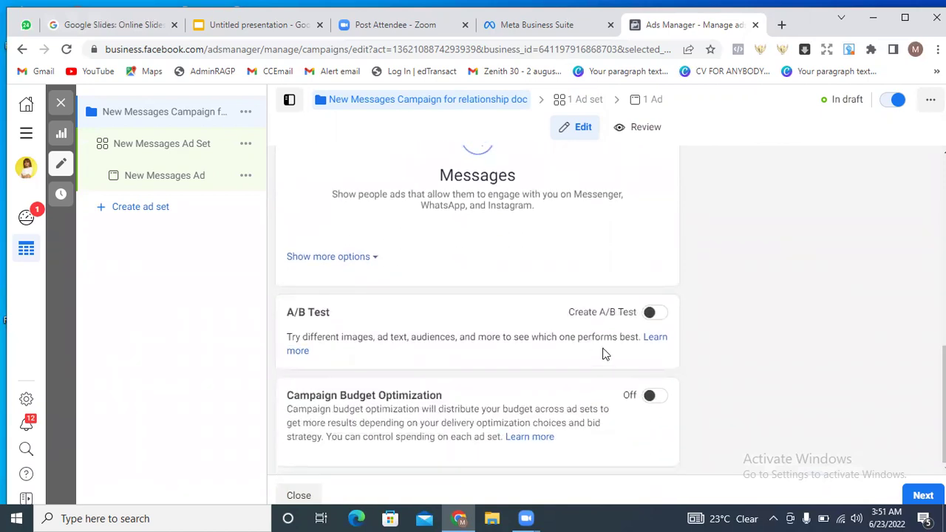
Step: Continue to the ad set, check the ad type options, and deselect Messenger as a messaging app
left_click(922, 496)
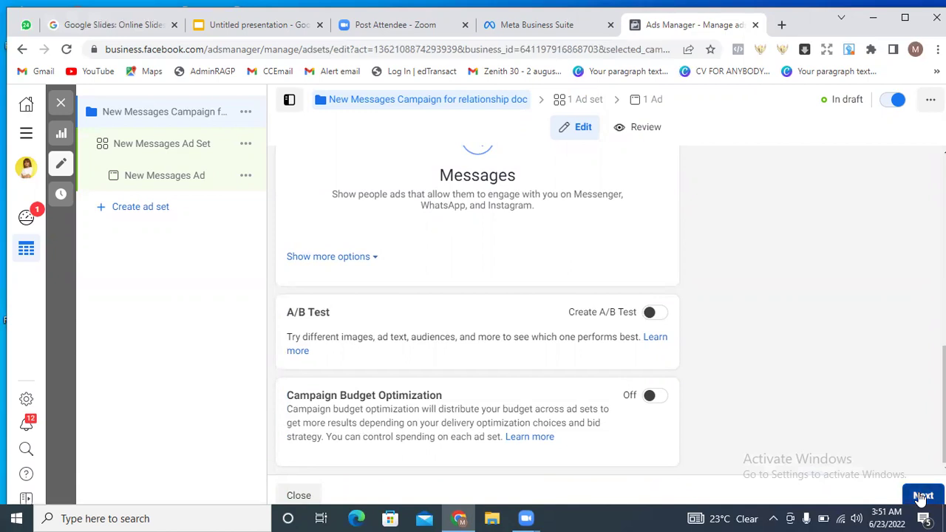
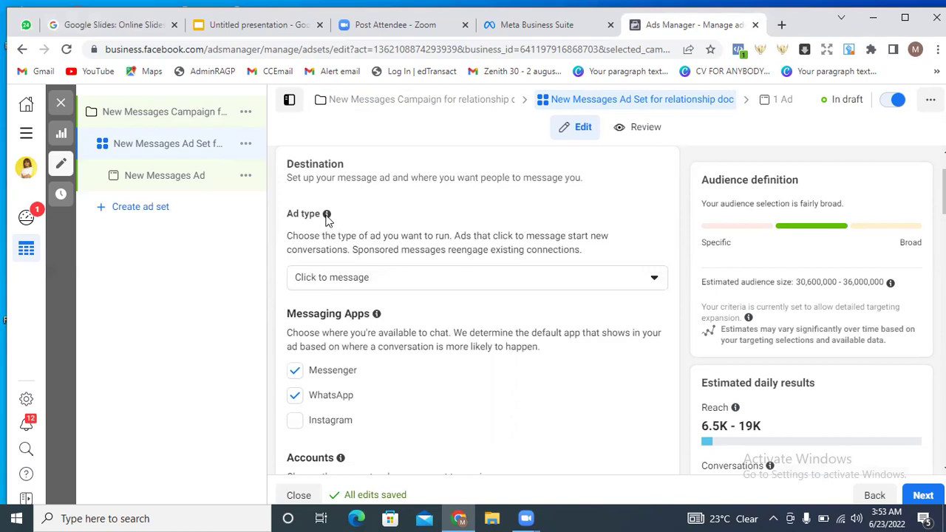
mouse_move(328, 218)
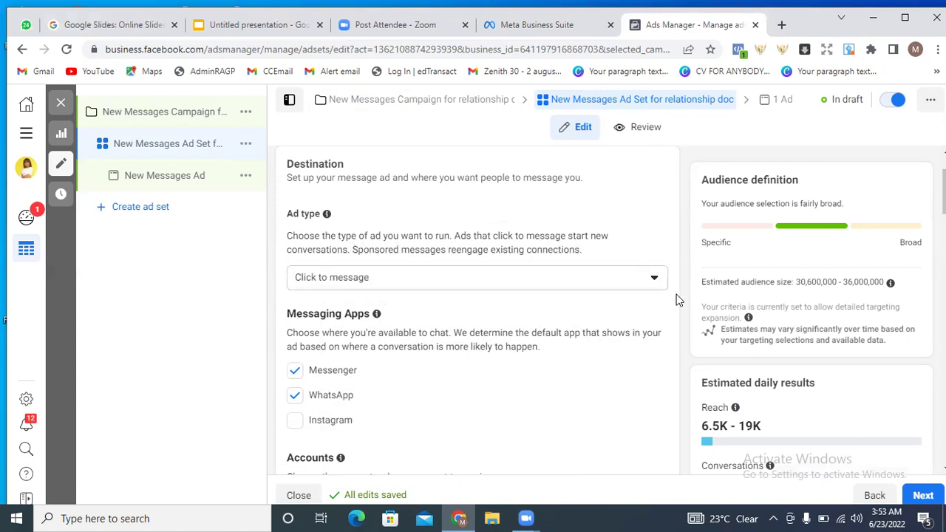
left_click(655, 281)
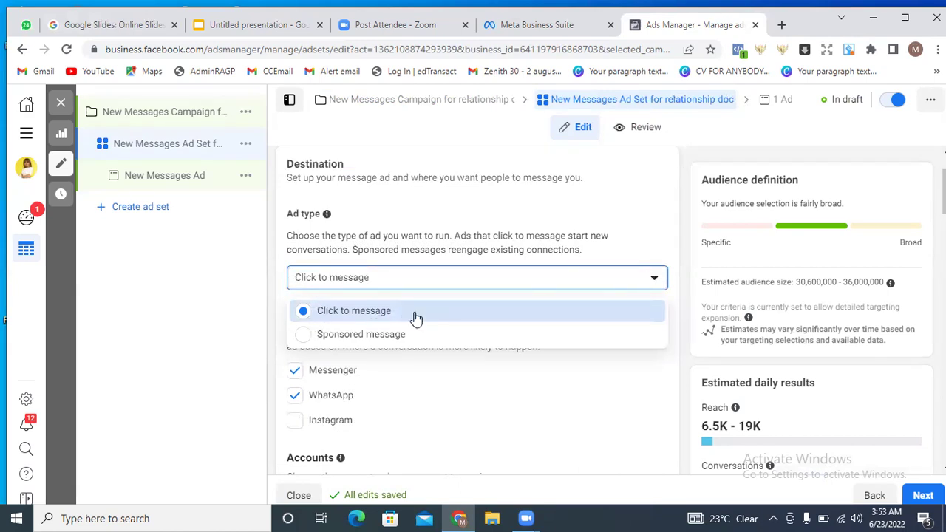
left_click(222, 310)
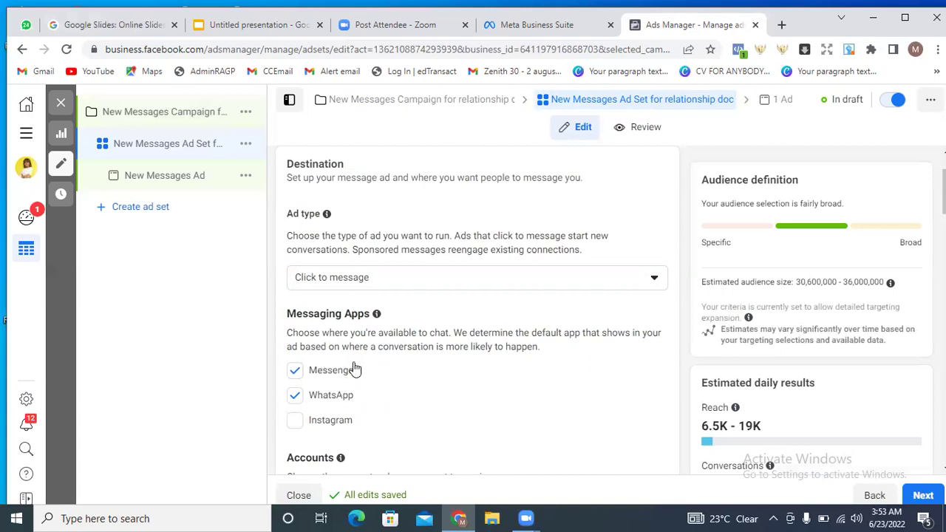
left_click(295, 372)
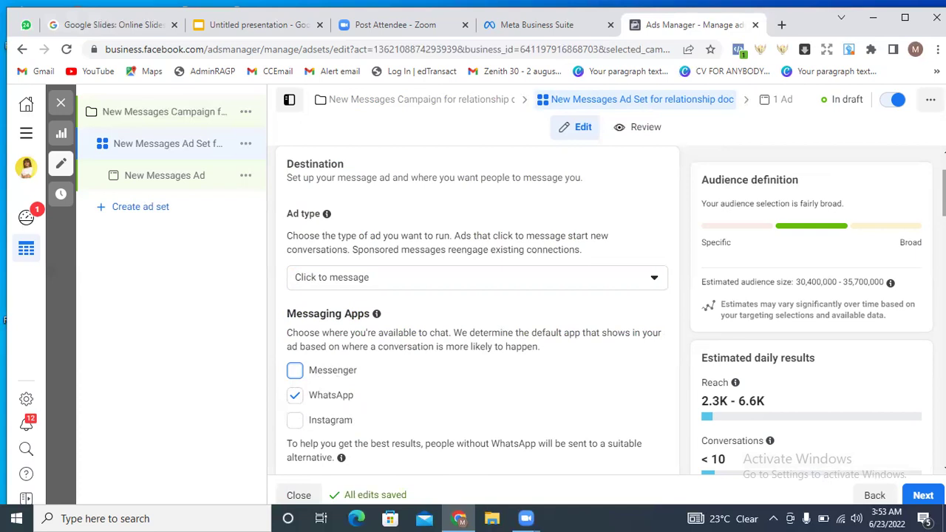
Step: Choose SmartSkills Hub as the Facebook Page that receives the ad set's messages
scroll(477, 303, "down", 2)
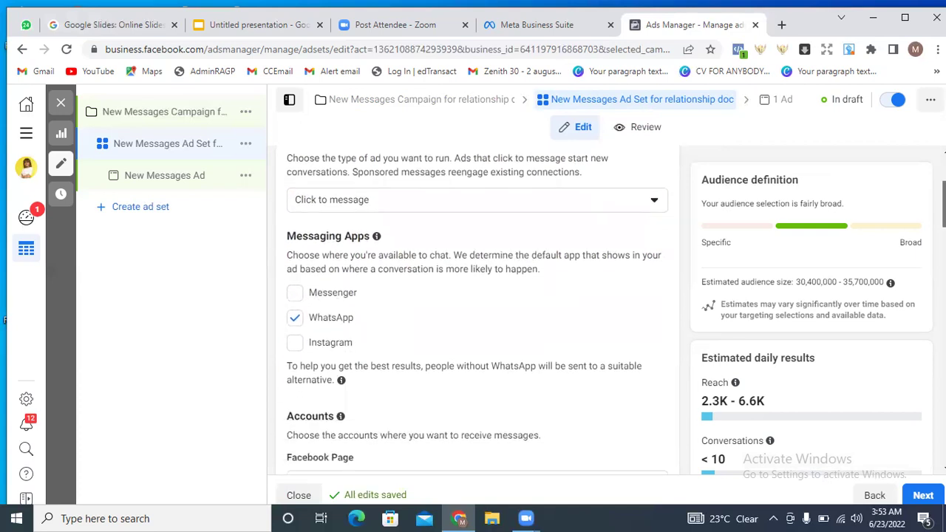
scroll(477, 310, "down", 1)
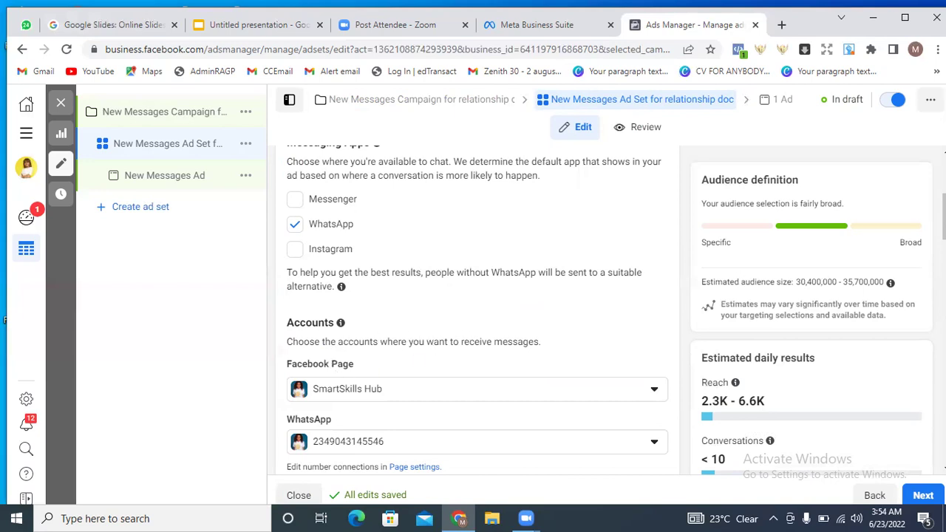
scroll(943, 237, "down", 4)
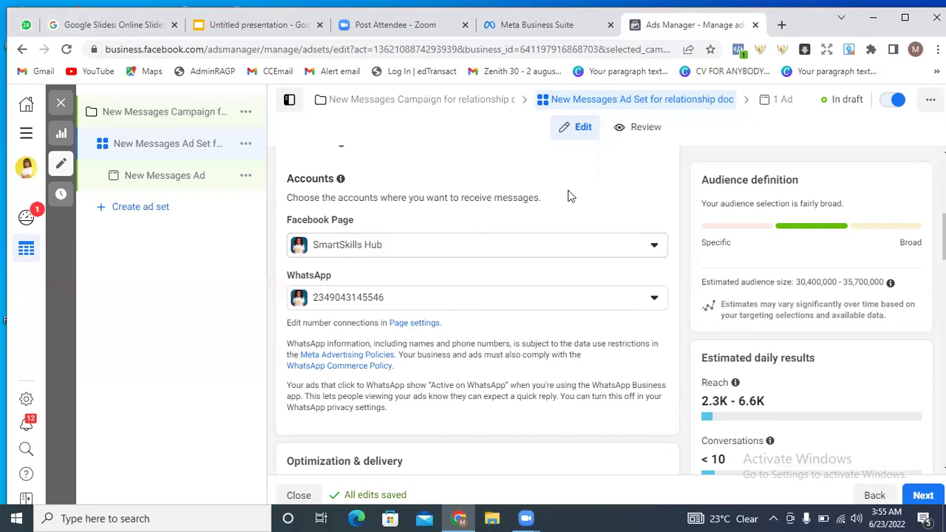
left_click(654, 250)
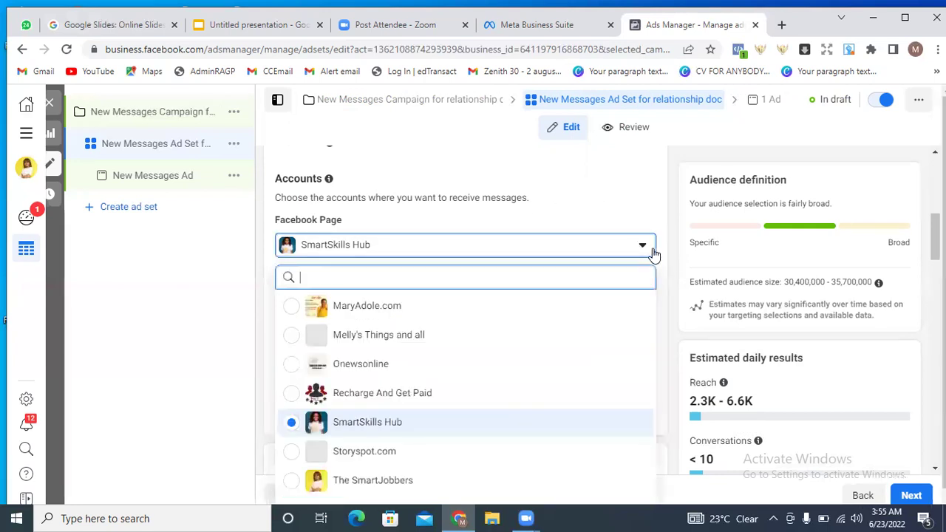
left_click(407, 433)
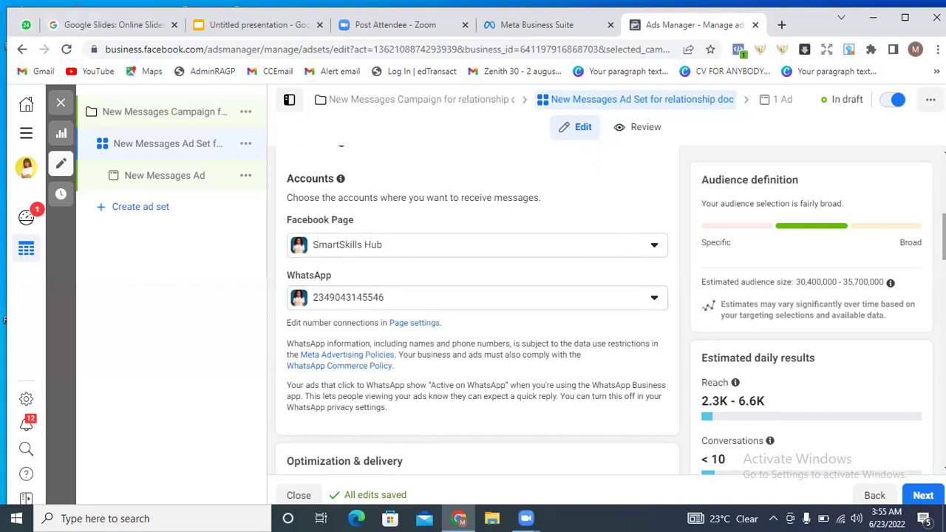
Step: Examine the ad set's optimization and delivery, budget and schedule, audience, and placement settings
scroll(477, 310, "down", 2)
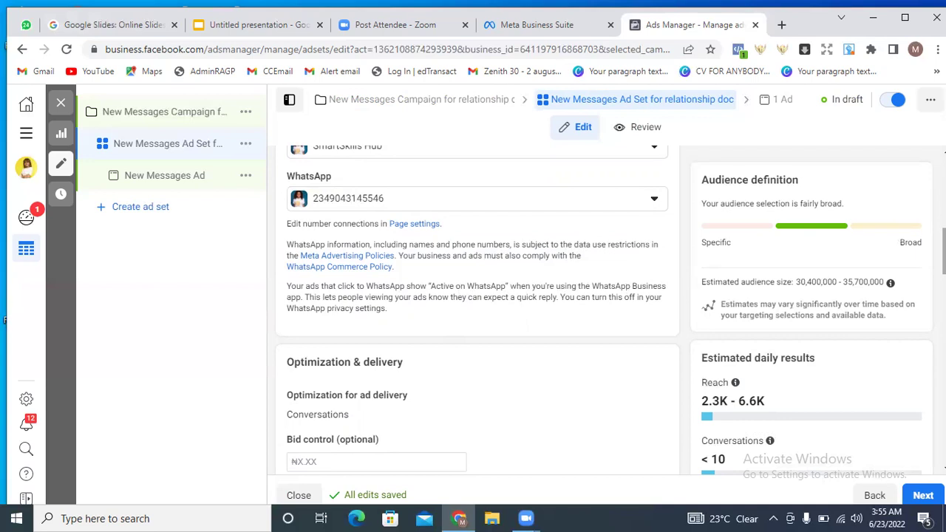
scroll(478, 311, "down", 6)
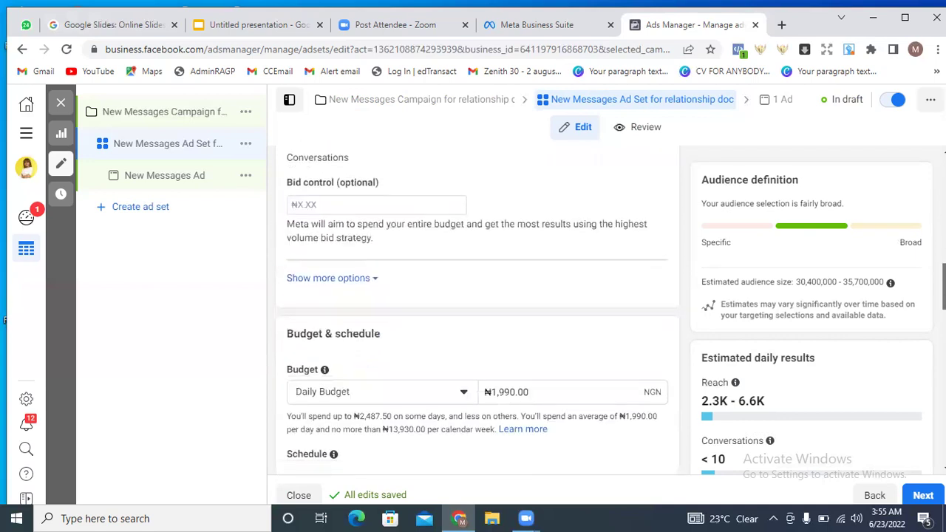
scroll(478, 311, "down", 5)
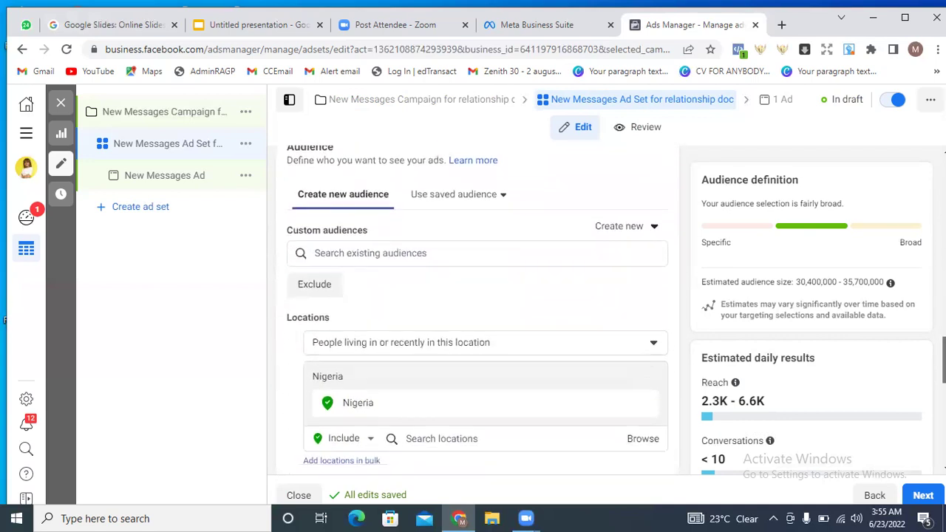
scroll(478, 311, "down", 1)
scroll(478, 311, "up", 2)
scroll(477, 310, "up", 3)
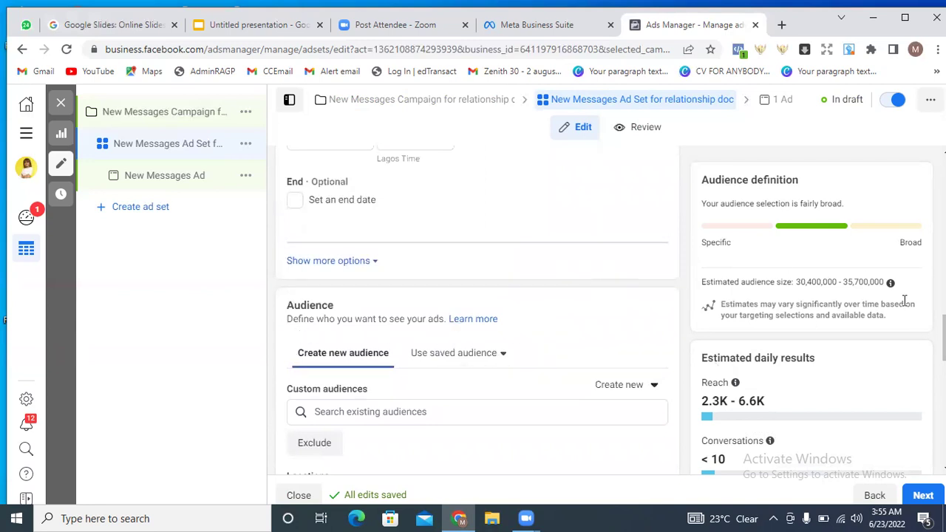
scroll(478, 310, "down", 3)
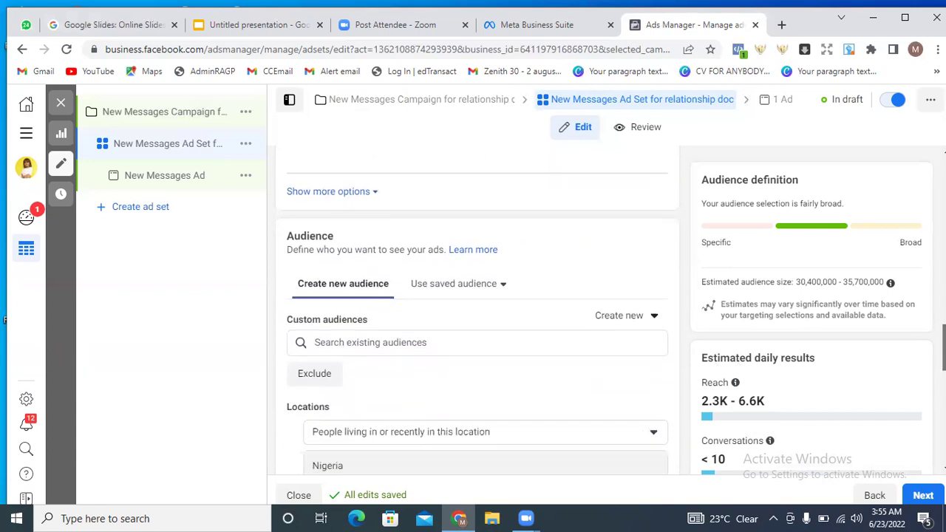
scroll(478, 311, "down", 3)
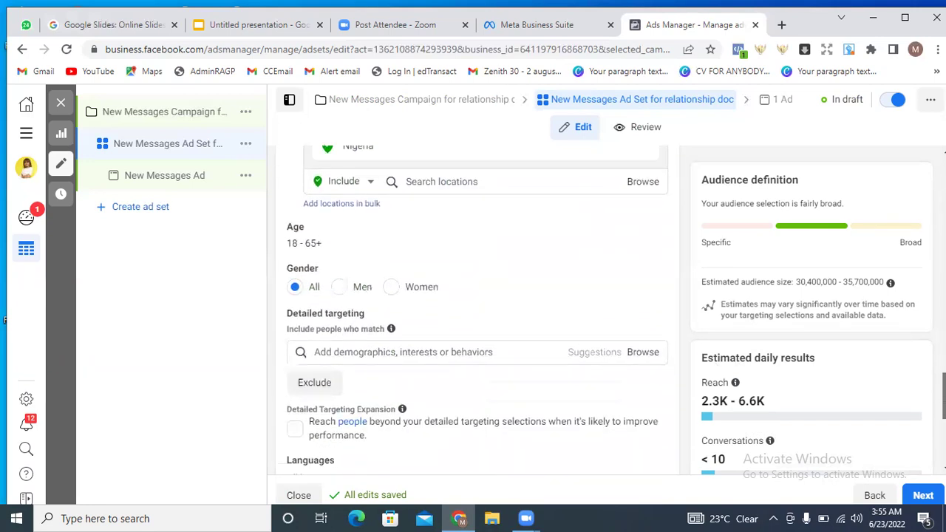
scroll(478, 311, "down", 1)
scroll(478, 311, "down", 3)
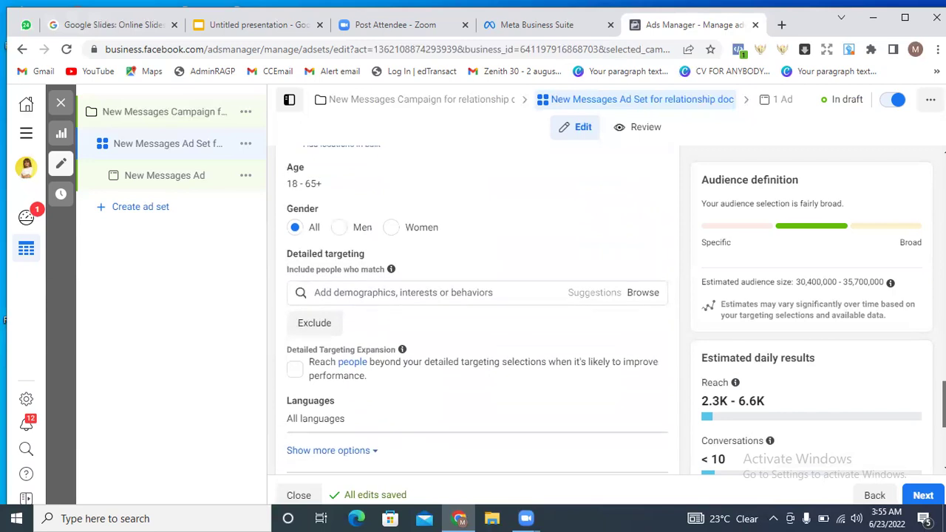
scroll(477, 311, "down", 2)
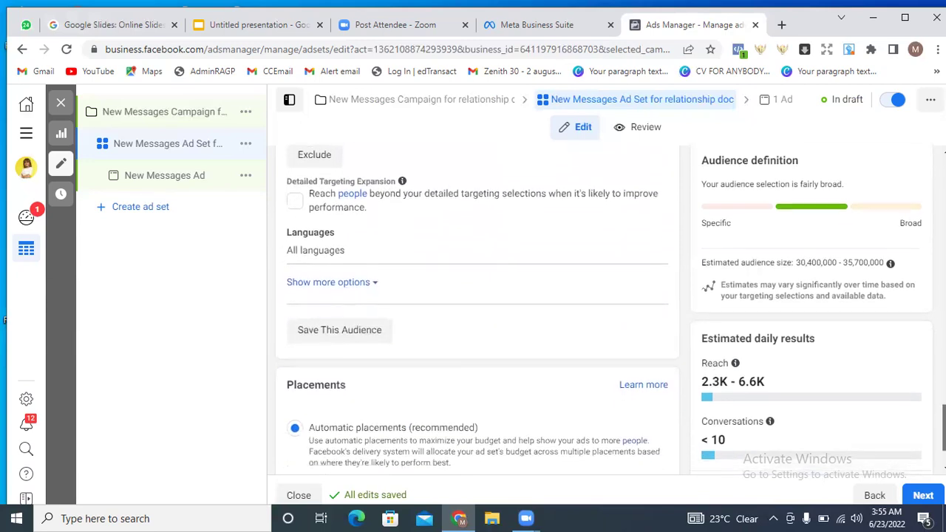
scroll(478, 310, "up", 6)
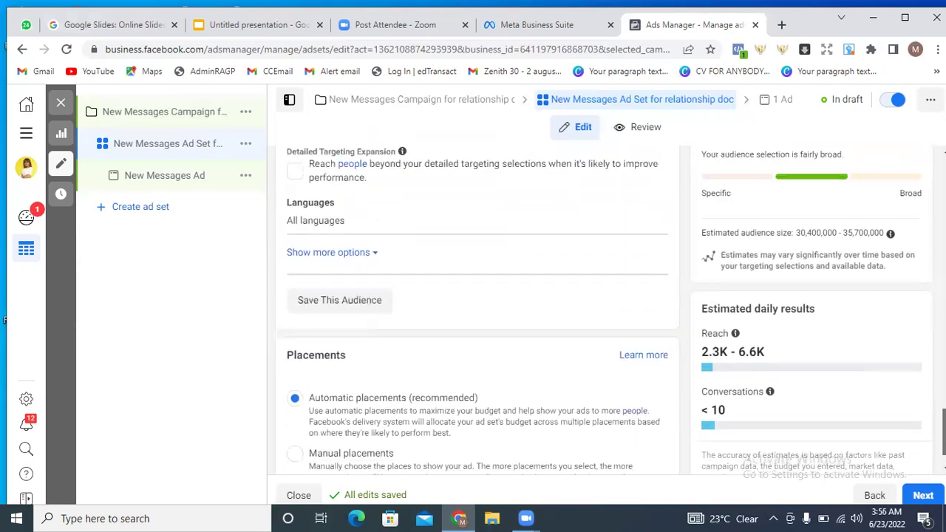
scroll(478, 310, "up", 6)
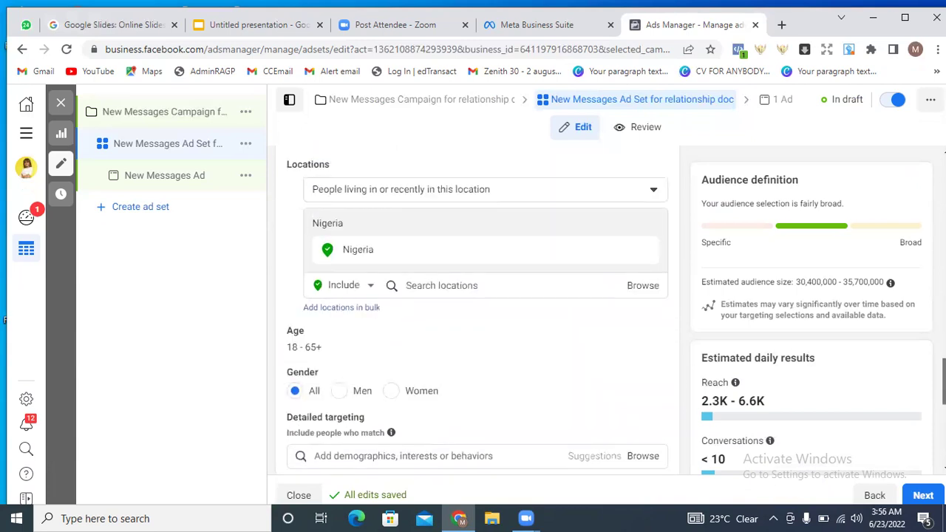
scroll(478, 311, "up", 8)
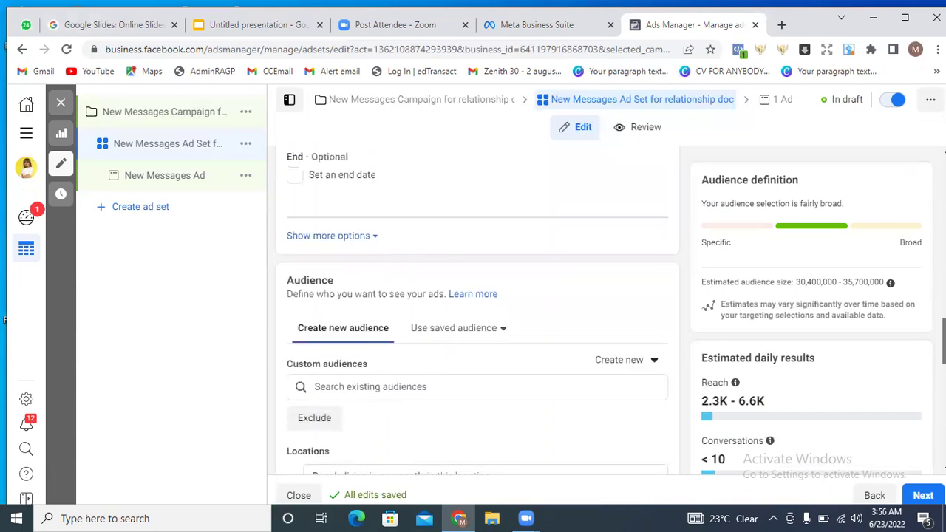
Step: Review the ad set's messaging accounts, bid control, budget, locations, age, gender, detailed targeting and placement options
scroll(477, 310, "up", 6)
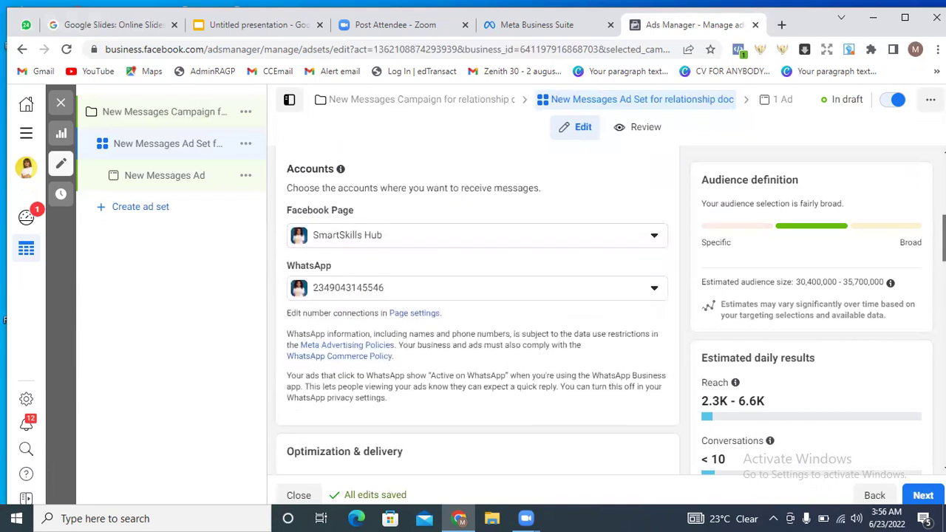
scroll(478, 311, "down", 4)
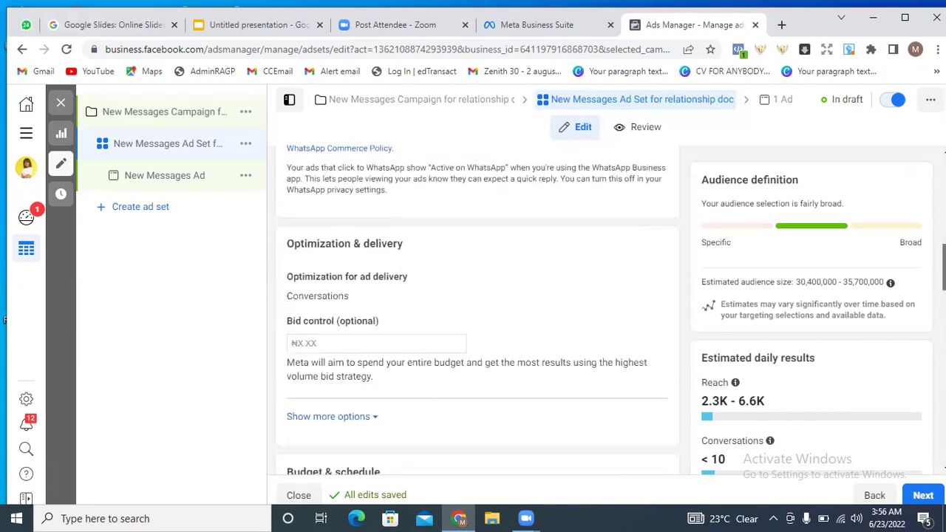
scroll(477, 311, "down", 6)
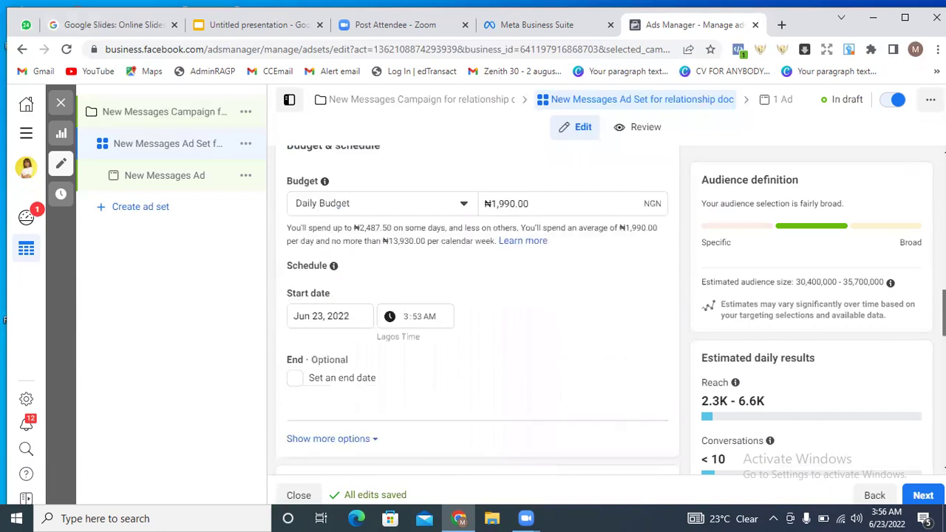
scroll(478, 311, "down", 3)
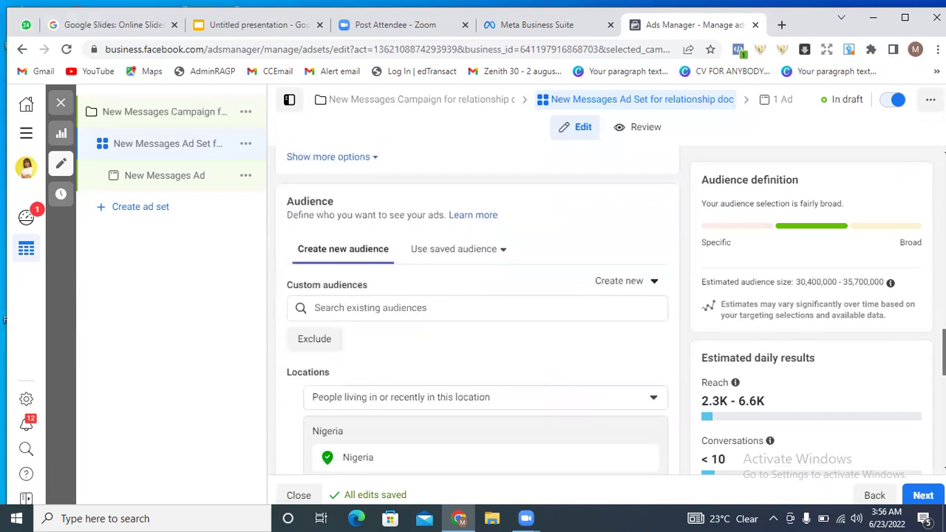
scroll(478, 311, "down", 6)
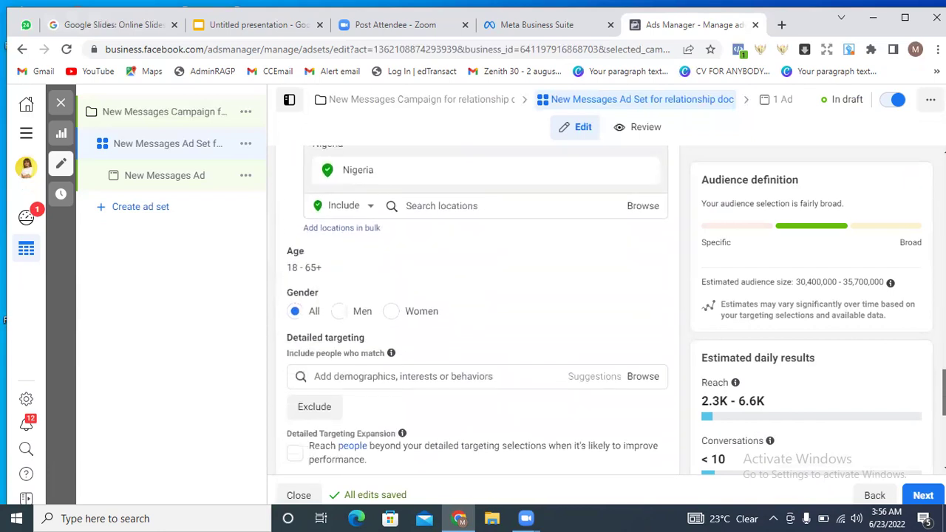
scroll(478, 310, "down", 3)
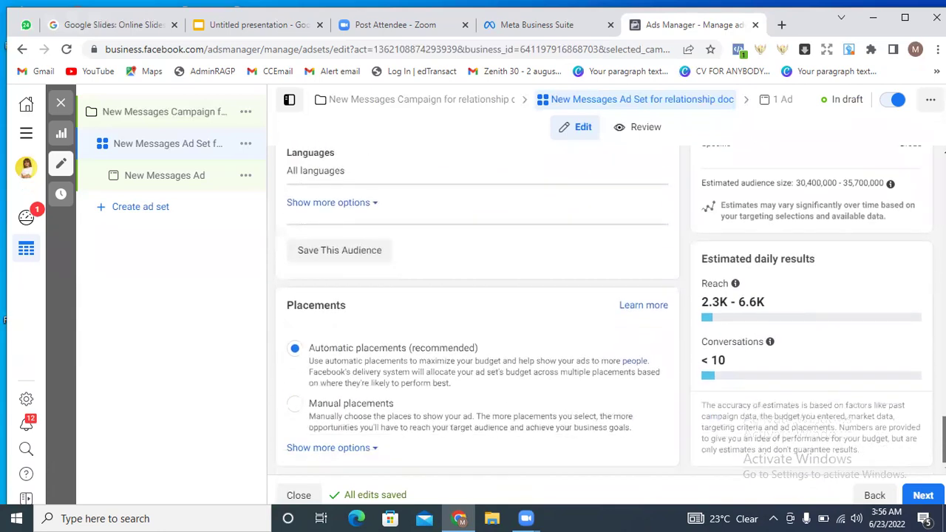
scroll(478, 311, "up", 4)
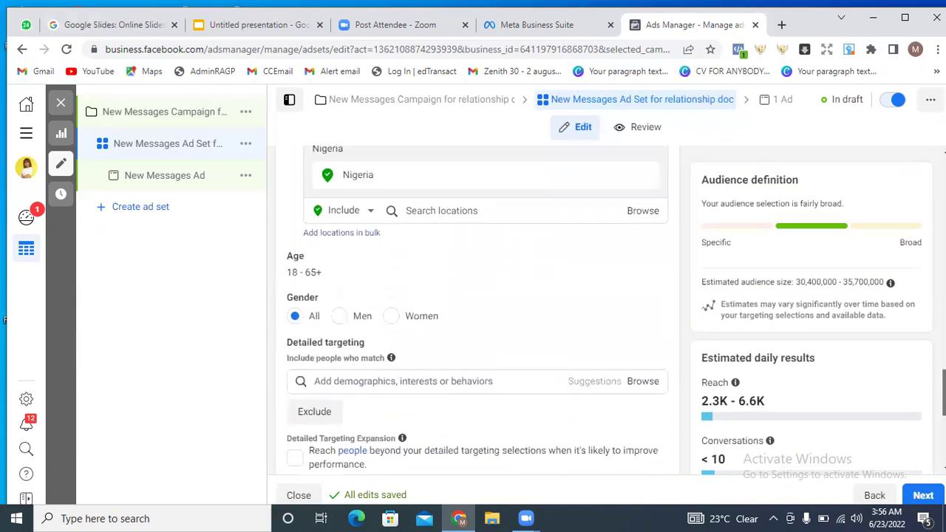
scroll(477, 311, "down", 1)
scroll(477, 310, "up", 3)
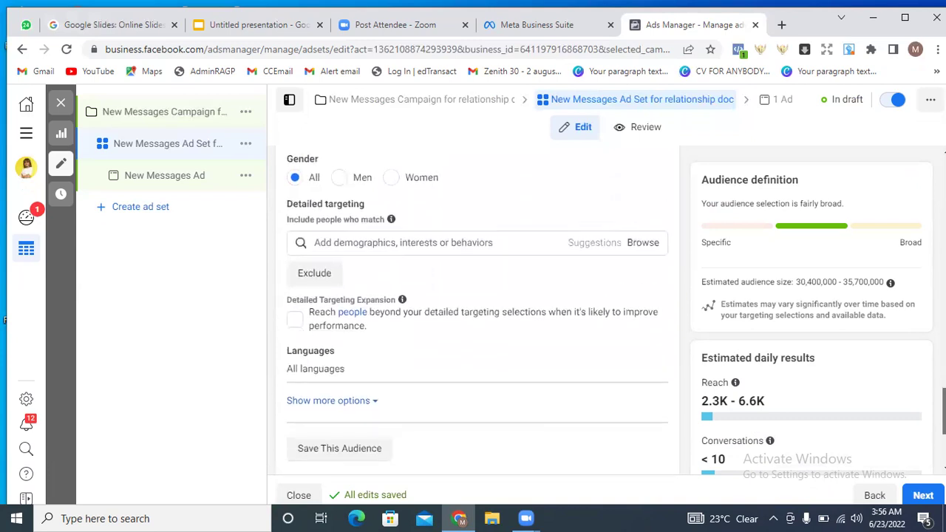
scroll(477, 310, "up", 1)
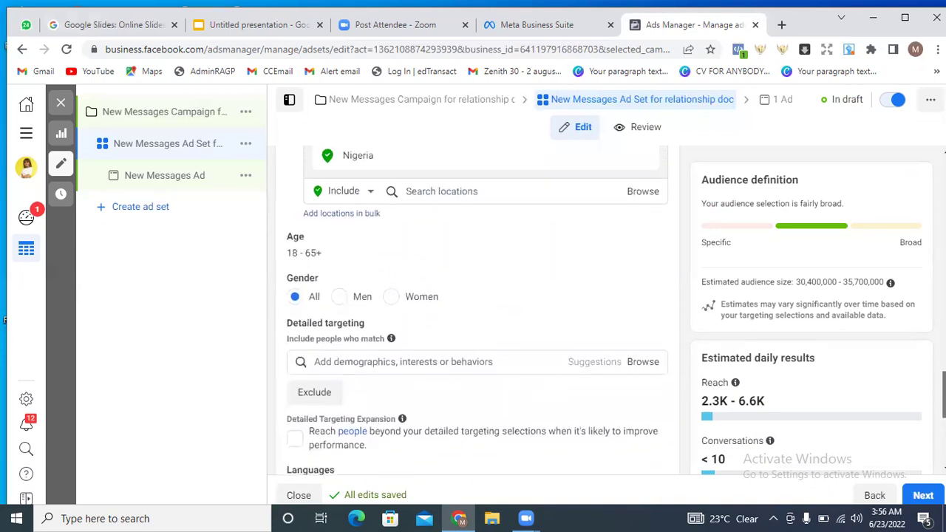
scroll(478, 309, "down", 1)
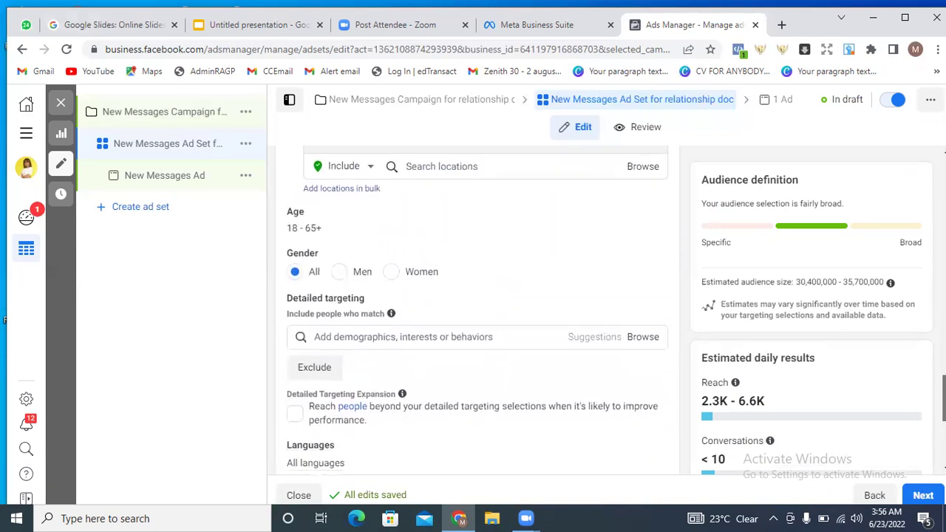
scroll(477, 310, "down", 2)
scroll(478, 310, "up", 1)
scroll(477, 310, "up", 1)
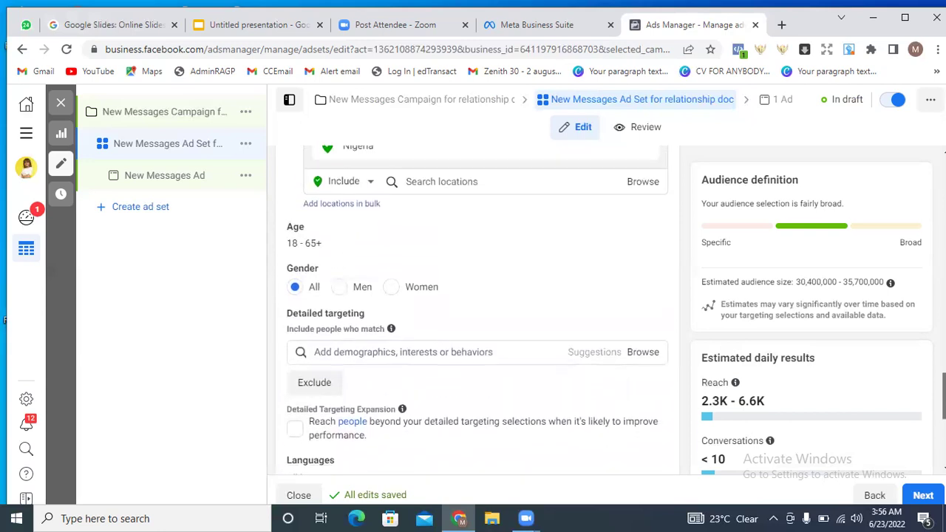
scroll(478, 310, "up", 1)
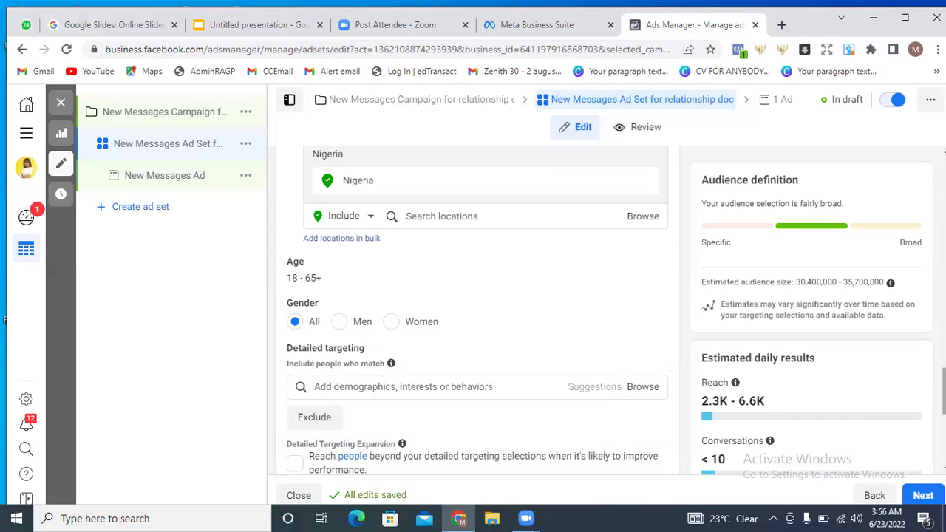
scroll(478, 307, "up", 10)
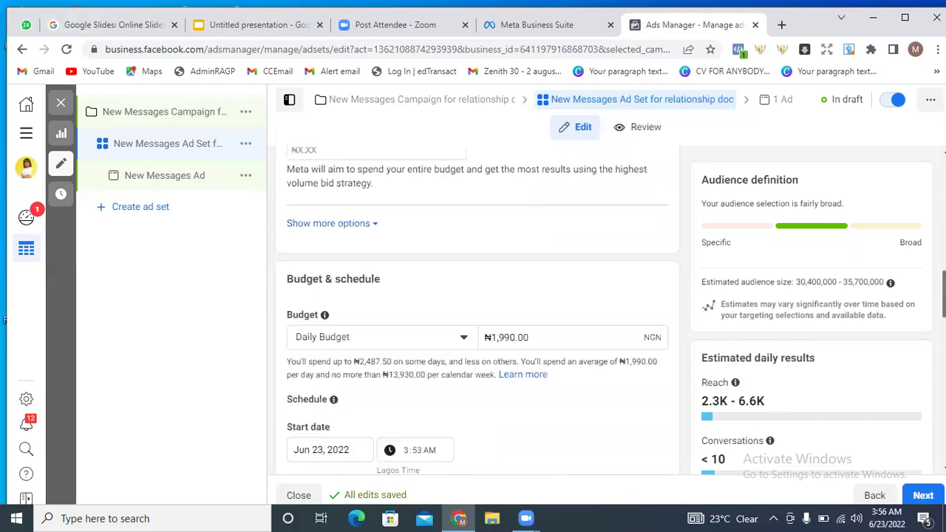
scroll(477, 312, "up", 3)
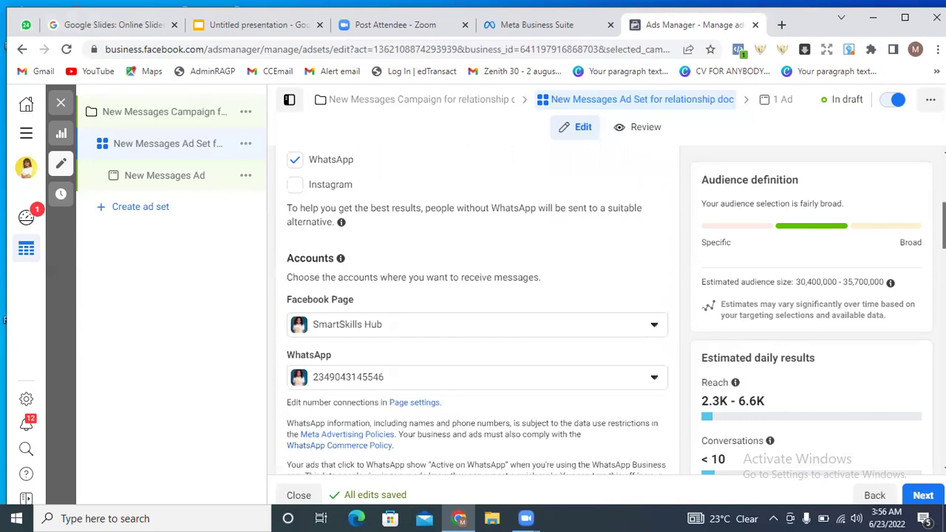
scroll(478, 311, "down", 3)
scroll(477, 310, "up", 1)
scroll(478, 311, "down", 3)
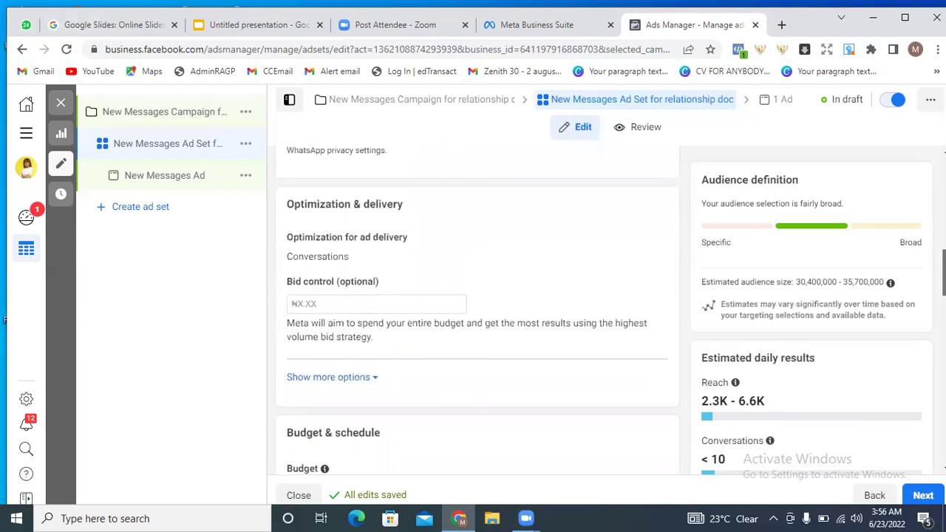
Step: Set the ad set's daily budget to ₦1,000
scroll(423, 215, "down", 2)
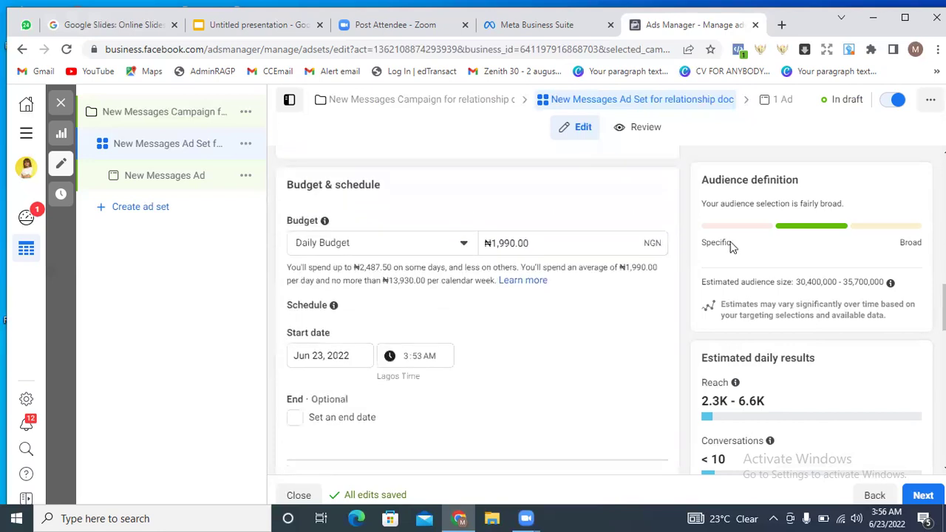
left_click(548, 246)
left_click(533, 244)
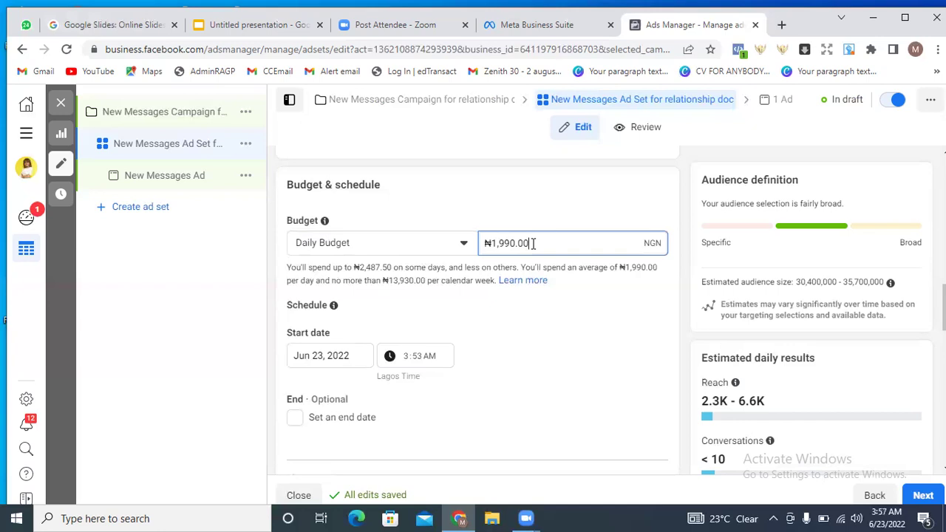
key("BackSpace")
key("BackSpace")
key("BackSpace")
key("BackSpace")
key("BackSpace")
key("BackSpace")
type("00")
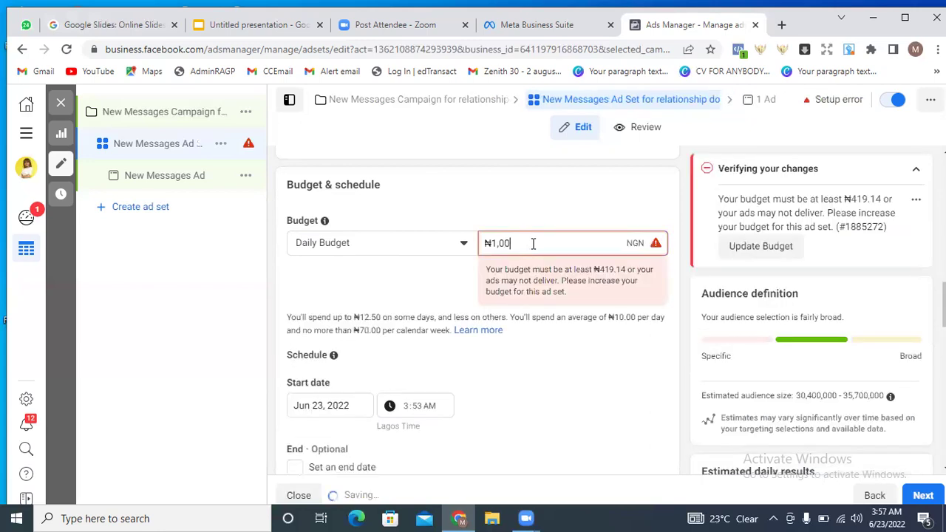
type("0")
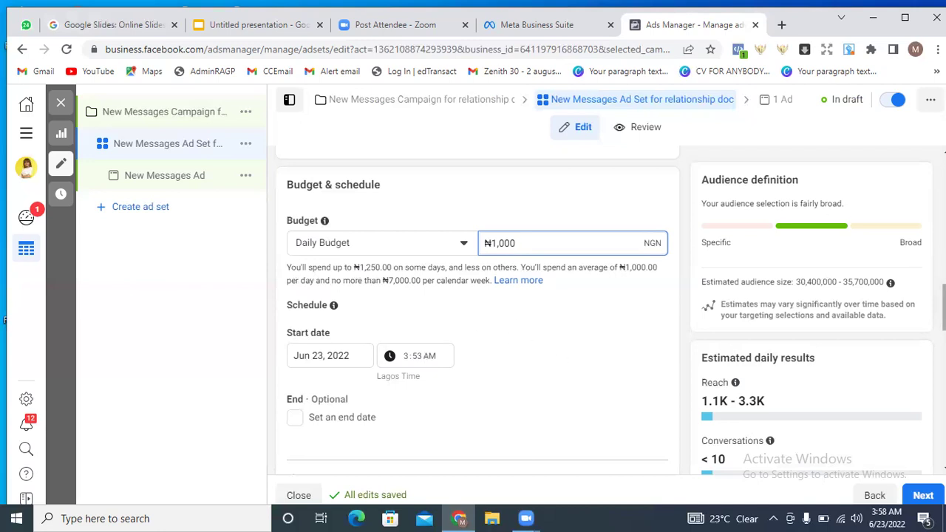
Step: Set the audience's location targeting for Nigeria to people living in this location and recheck the available location options
scroll(699, 287, "down", 2)
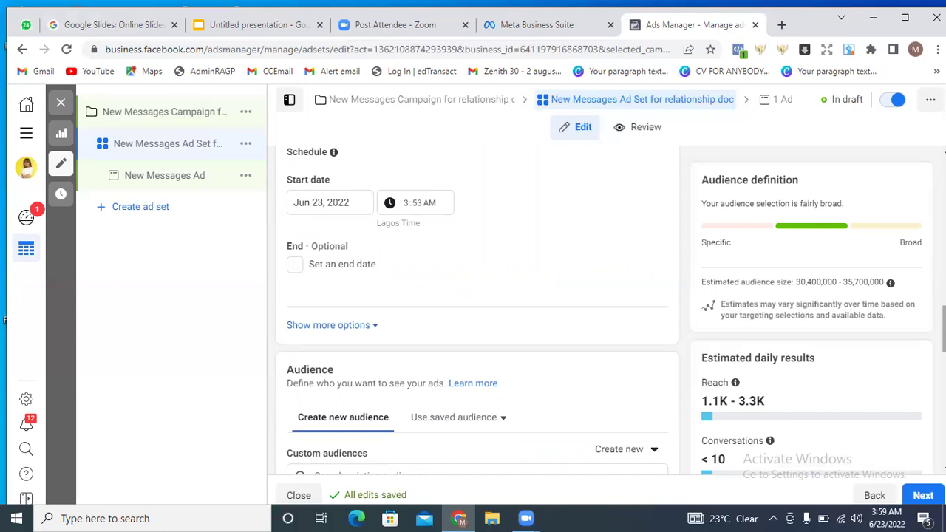
scroll(476, 311, "down", 4)
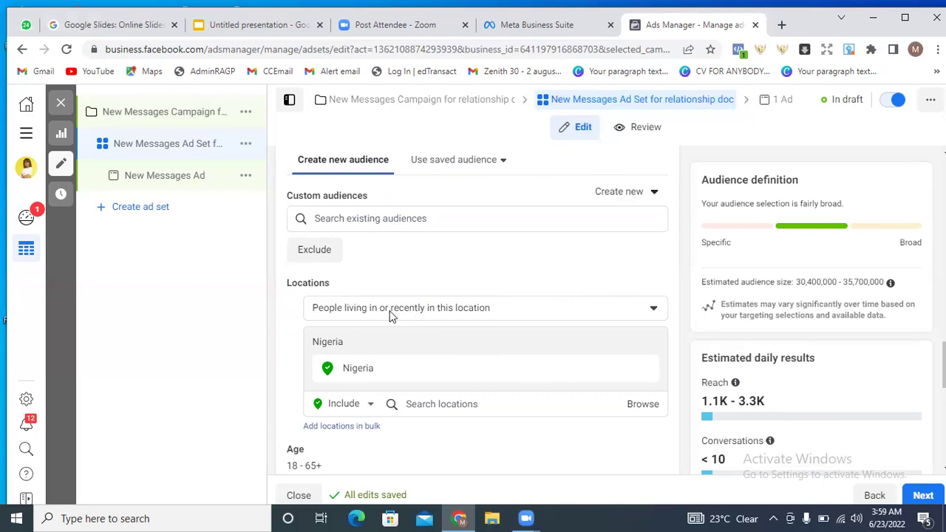
left_click(653, 313)
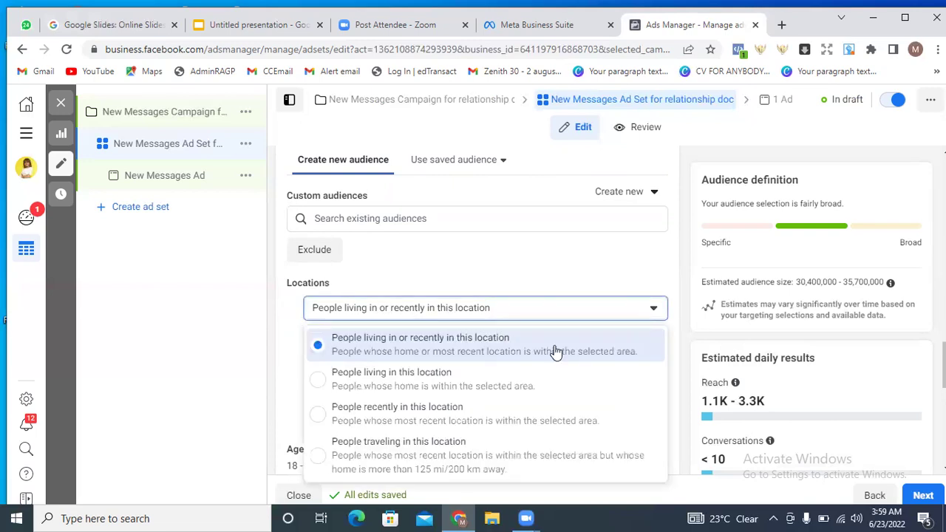
left_click(419, 380)
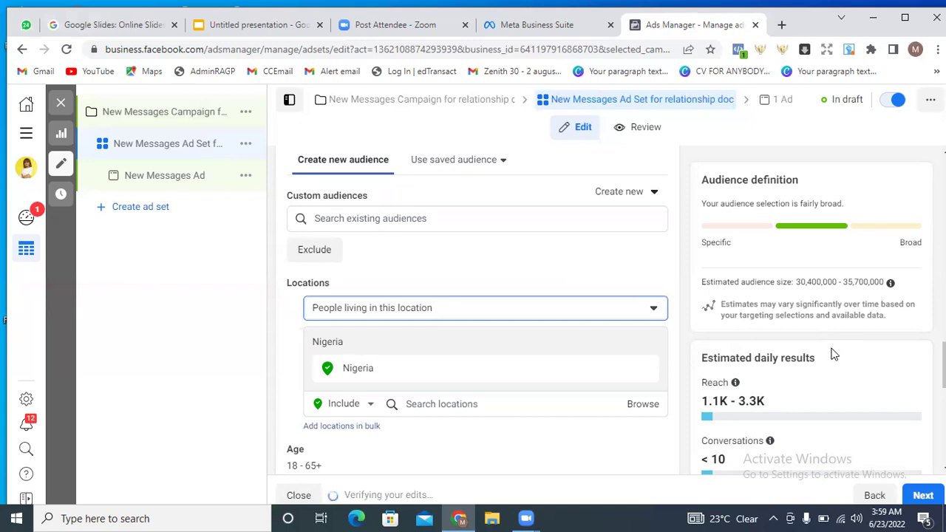
scroll(477, 307, "down", 1)
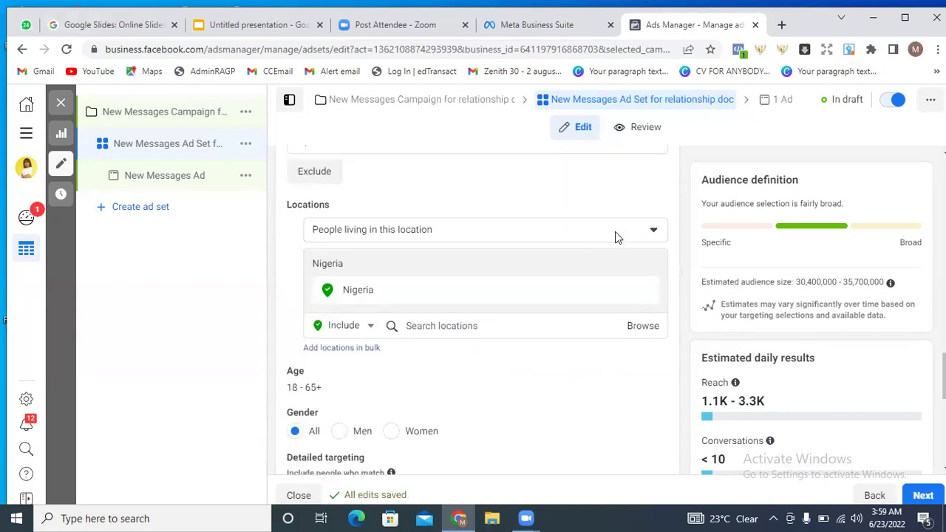
left_click(650, 235)
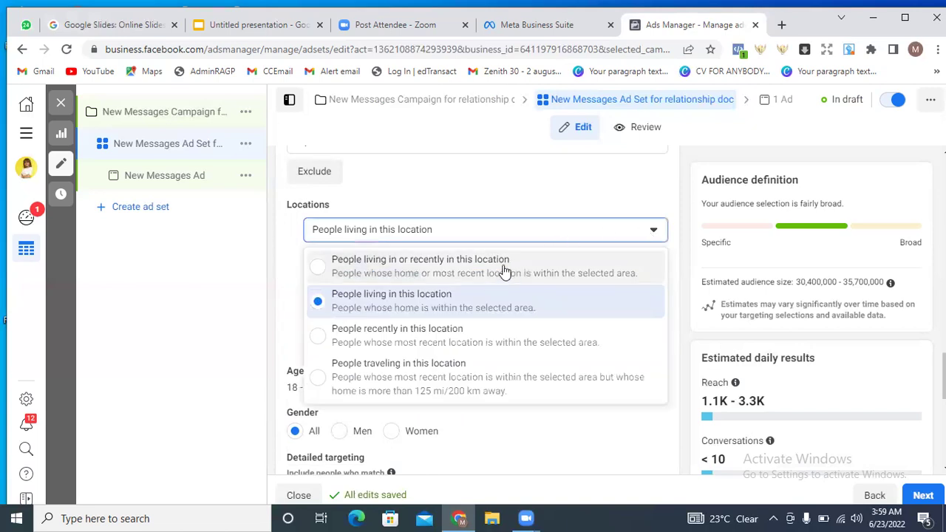
left_click(430, 309)
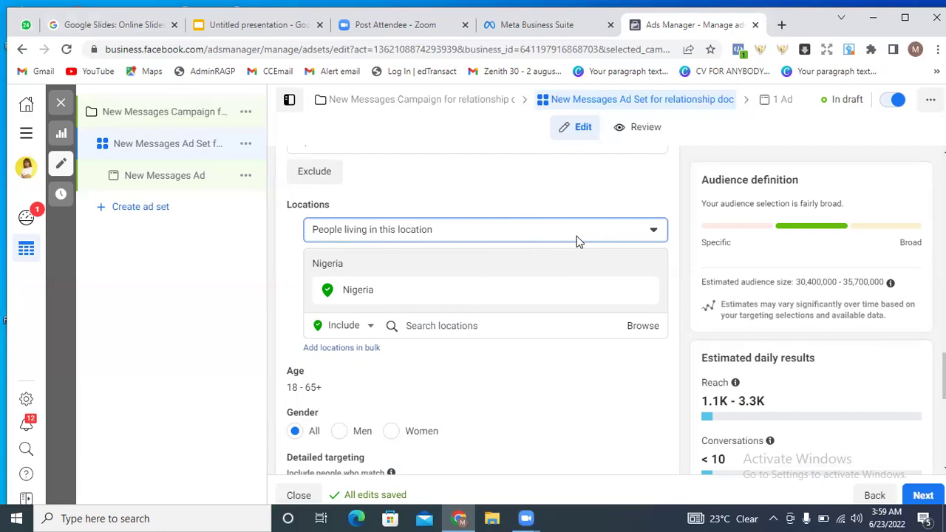
left_click(642, 234)
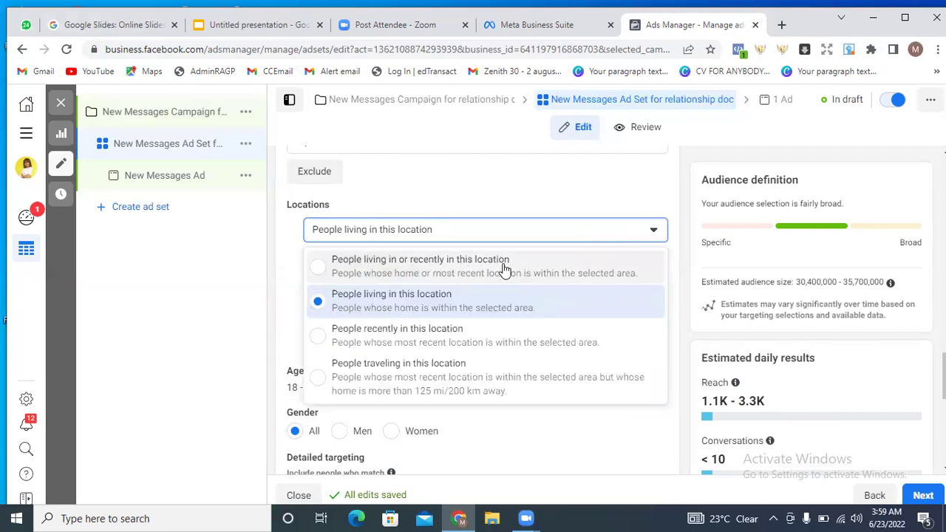
left_click(640, 233)
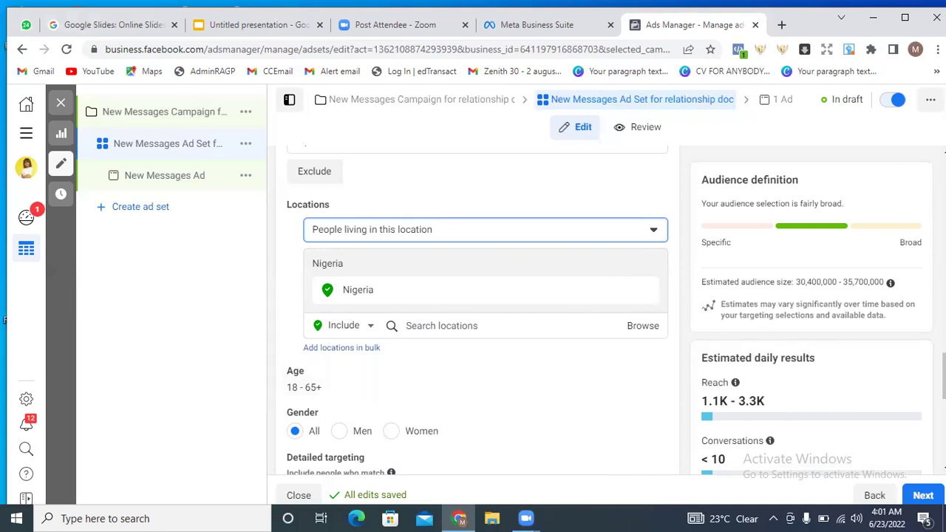
Step: Edit the audience's age range and set its minimum age to 25
scroll(745, 304, "down", 2)
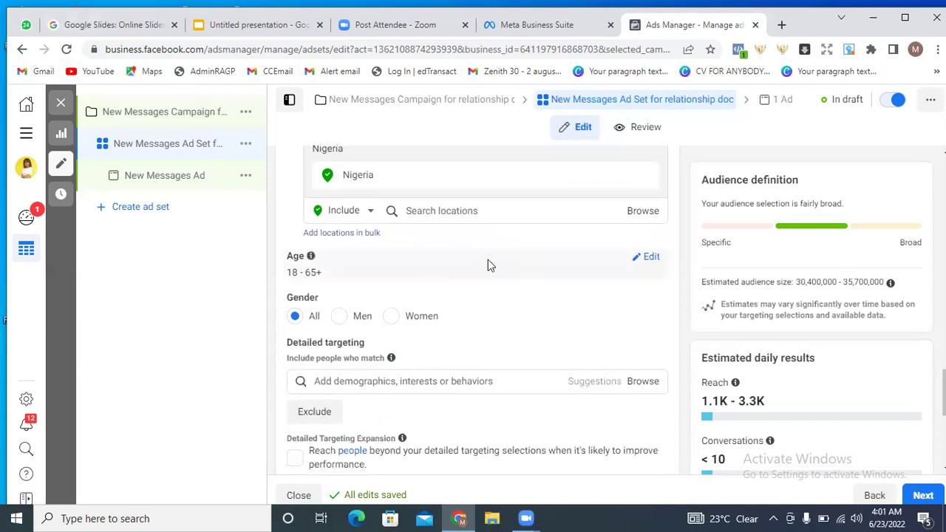
left_click(648, 260)
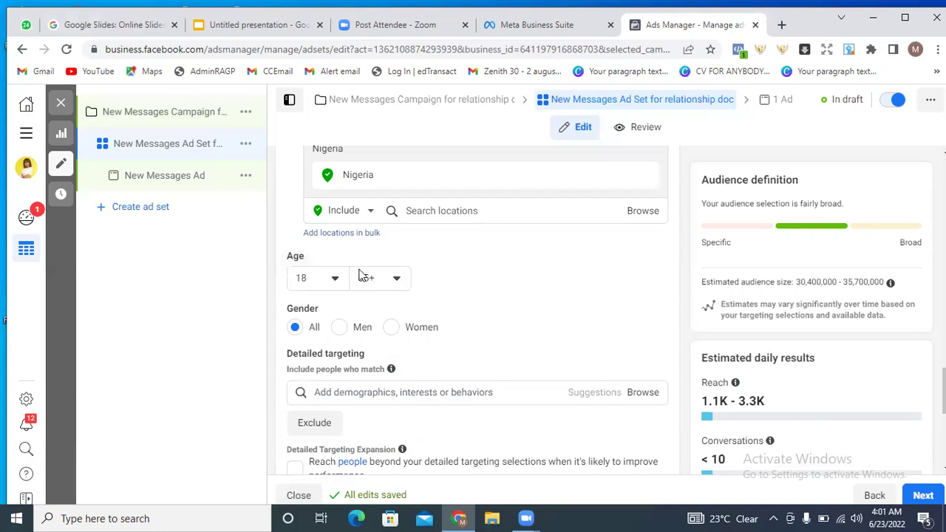
left_click(332, 279)
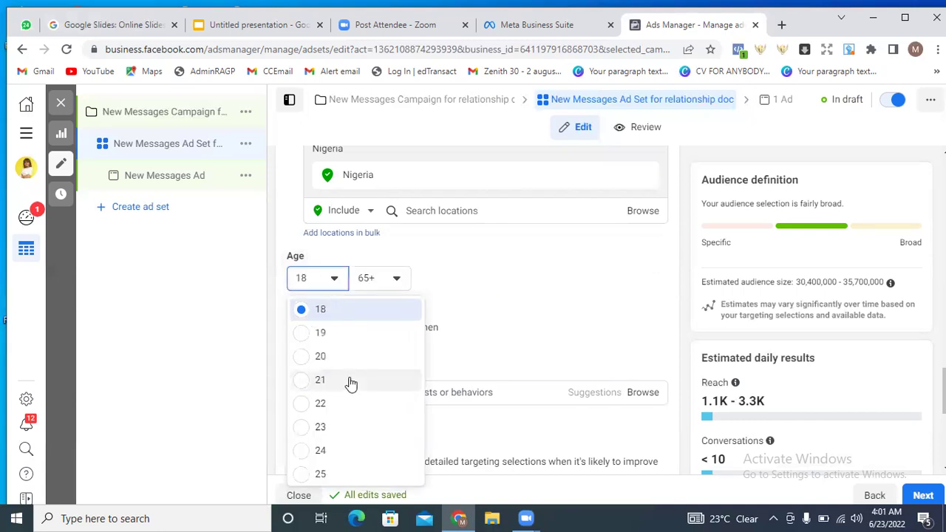
left_click(324, 475)
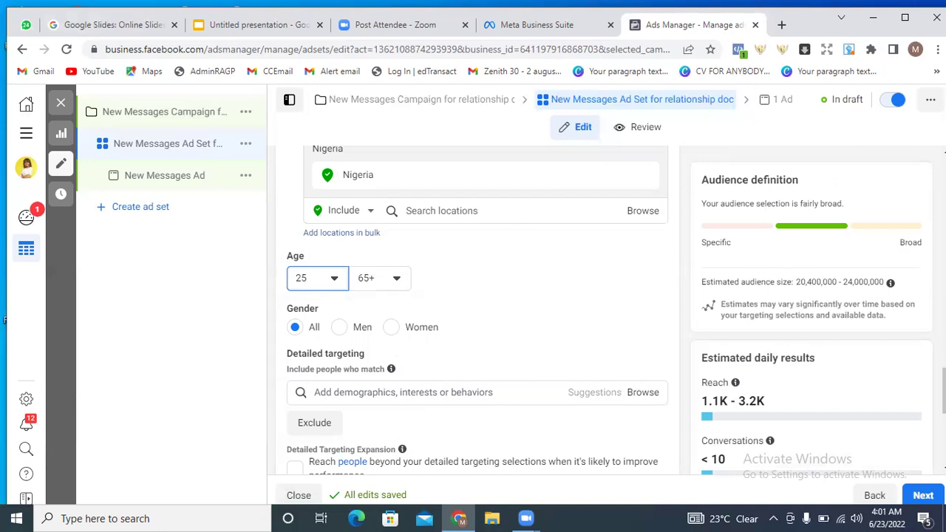
scroll(477, 311, "down", 2)
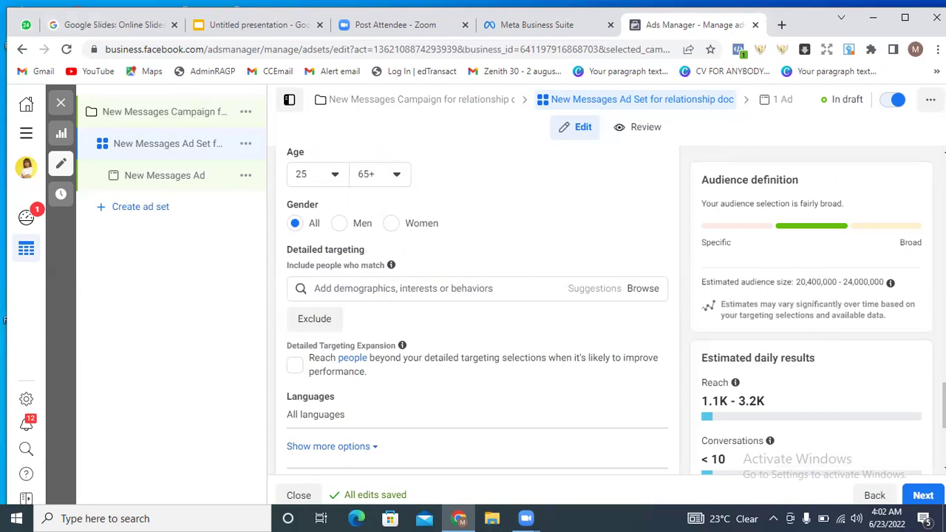
scroll(478, 313, "up", 15)
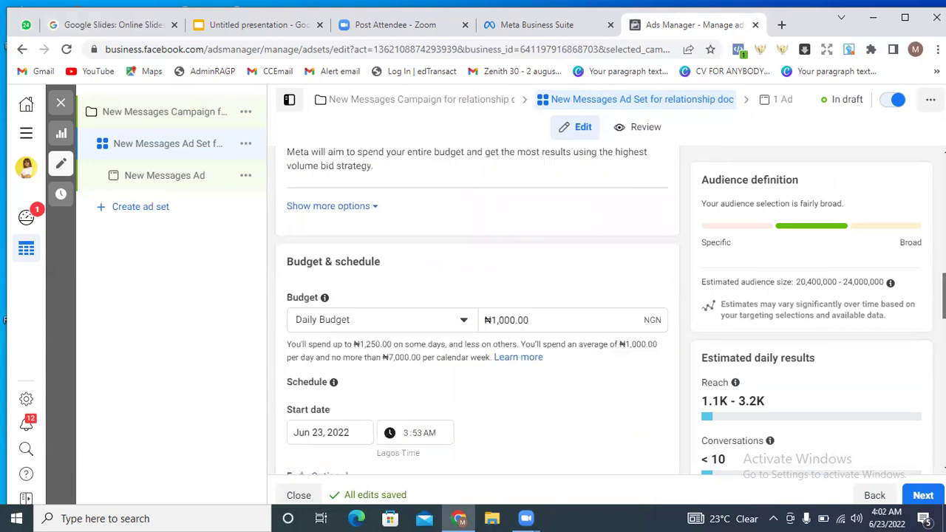
scroll(477, 314, "up", 1)
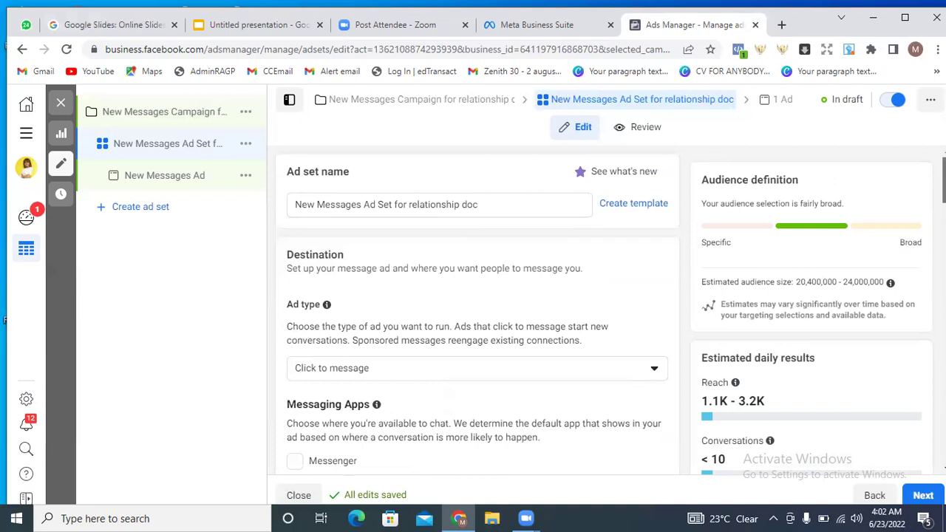
Step: Add the interests Marriage and Blind Dating to the ad set's detailed targeting
scroll(477, 314, "down", 1)
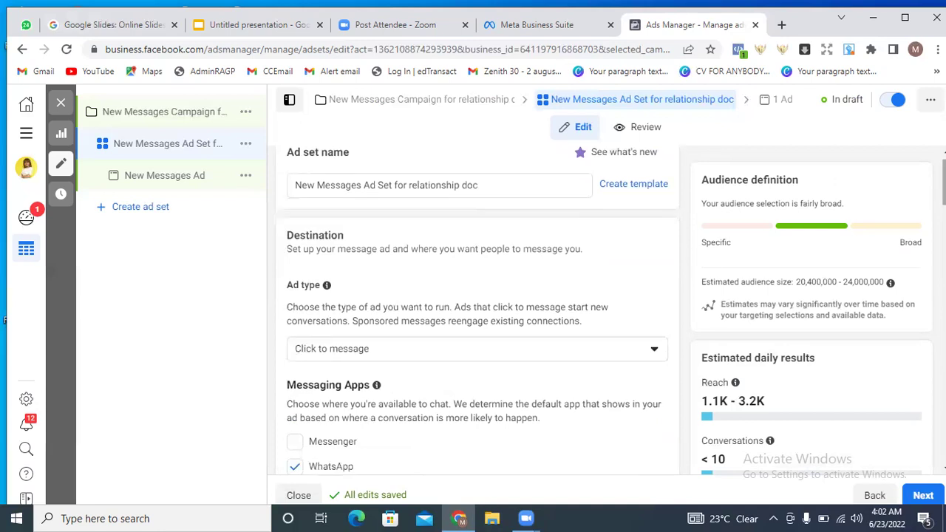
scroll(478, 313, "down", 10)
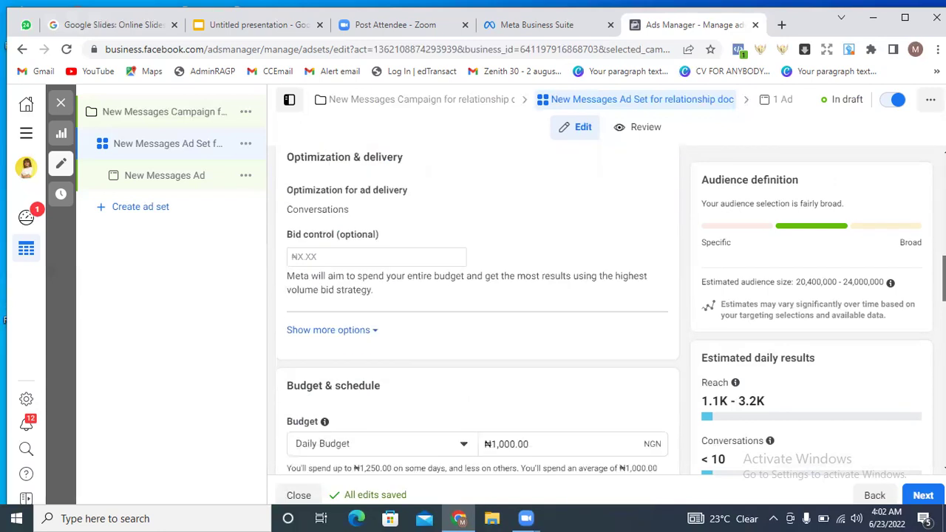
scroll(477, 314, "down", 8)
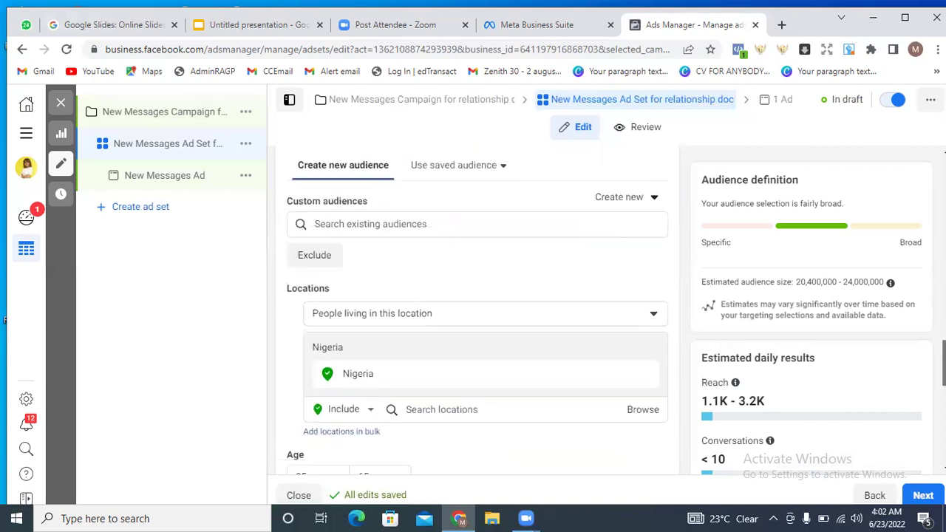
scroll(478, 314, "down", 8)
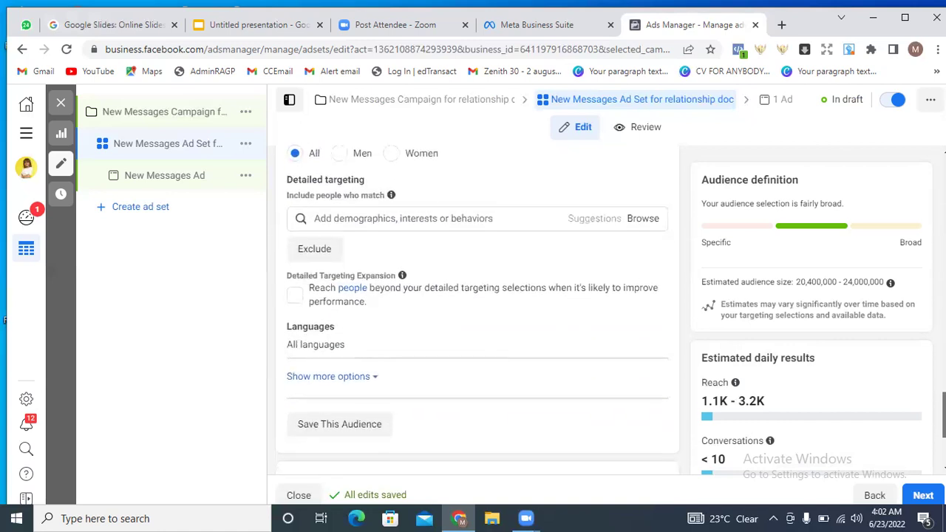
scroll(680, 337, "up", 1)
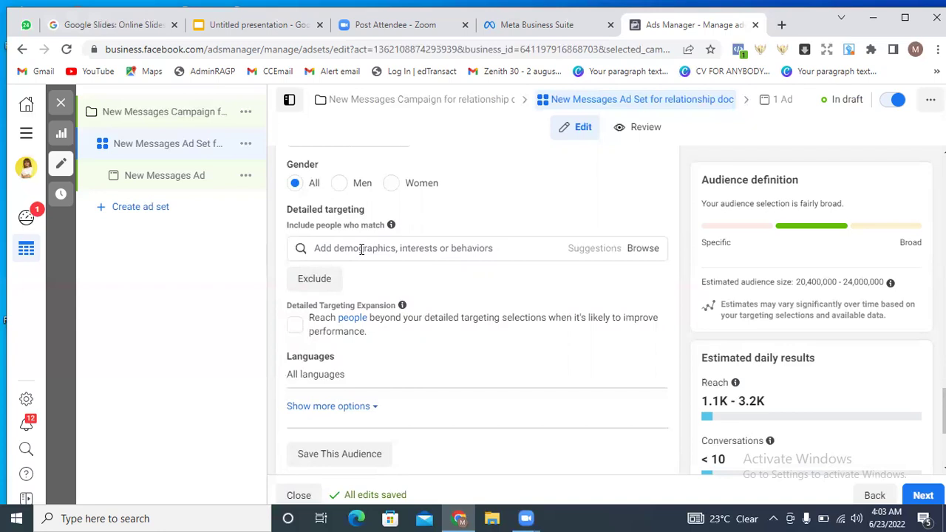
left_click(361, 249)
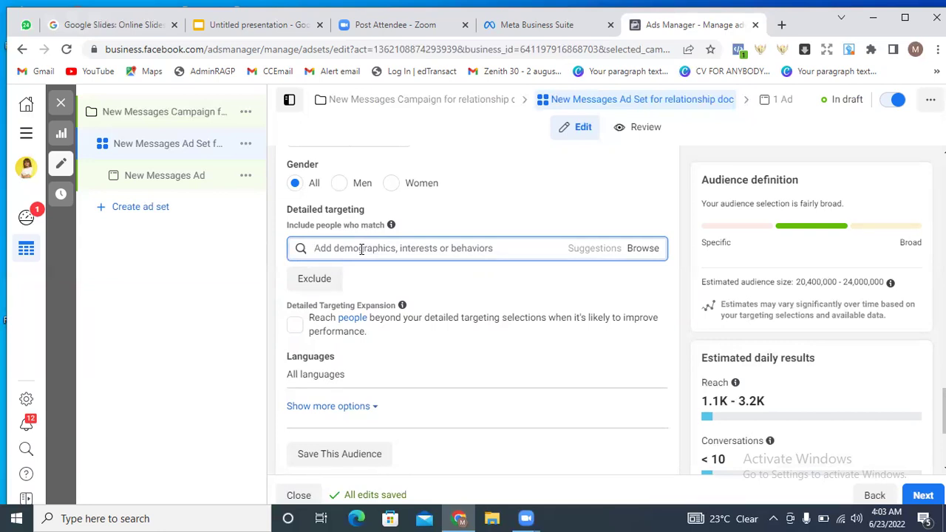
type("ms")
key("BackSpace")
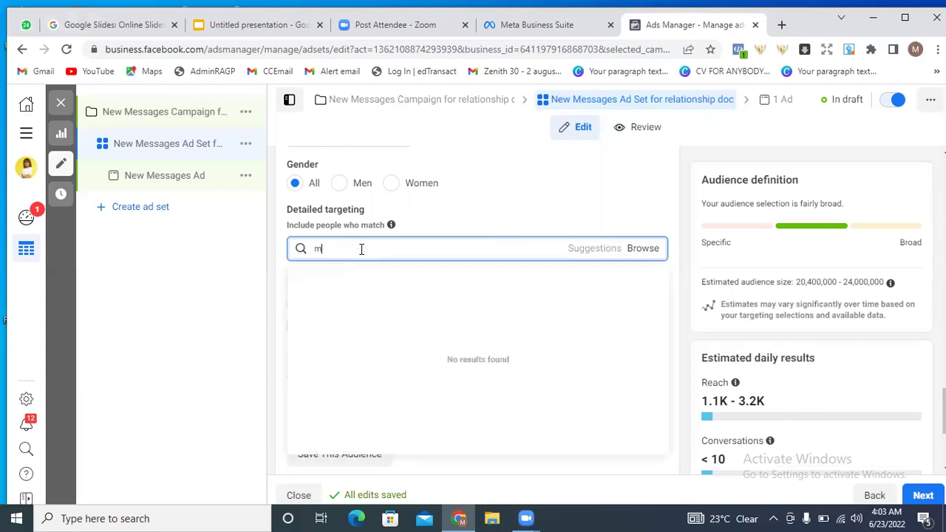
type("arriag")
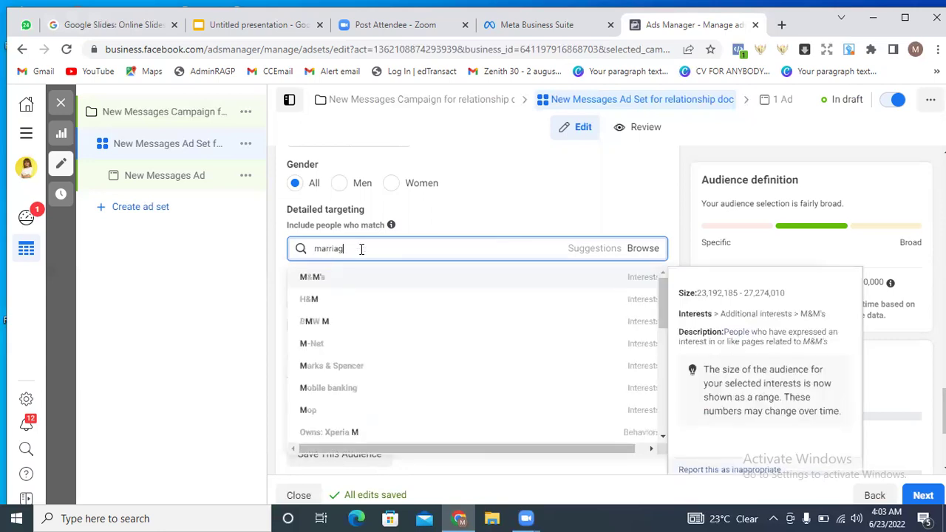
type("e")
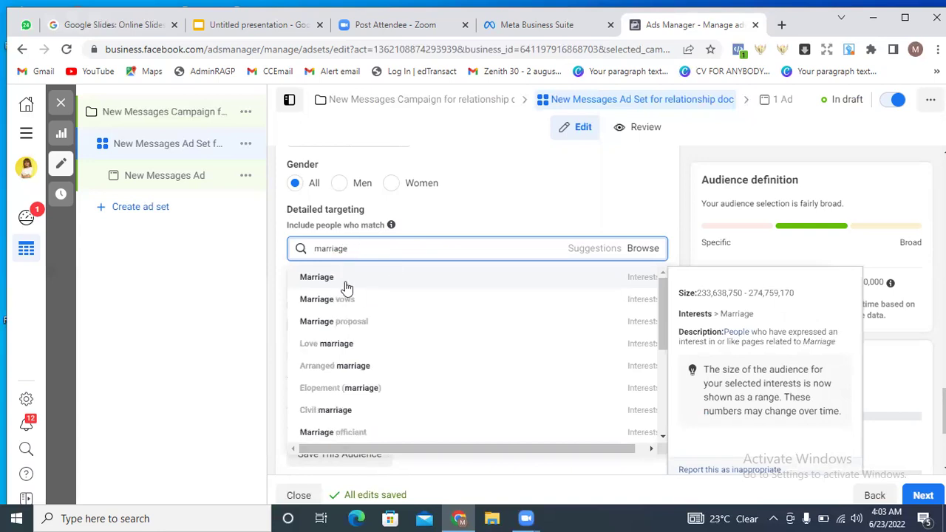
left_click(345, 279)
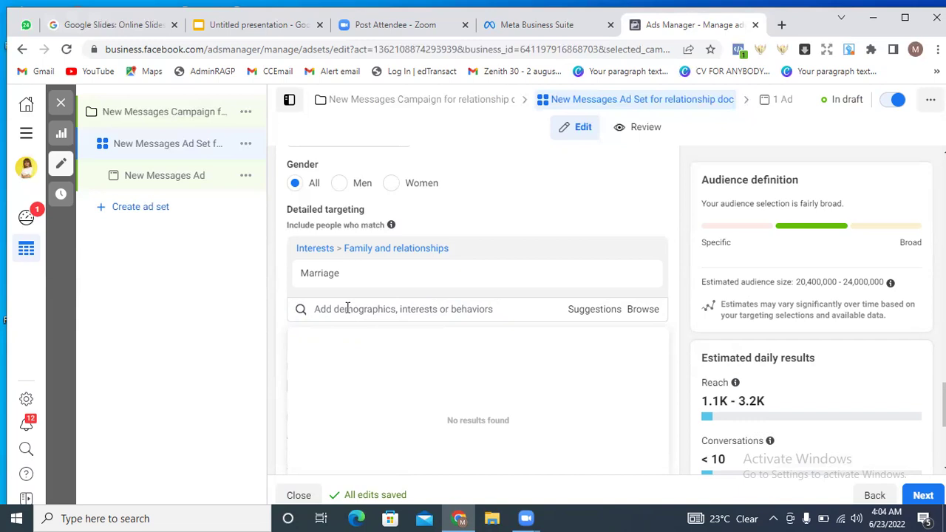
type("dating")
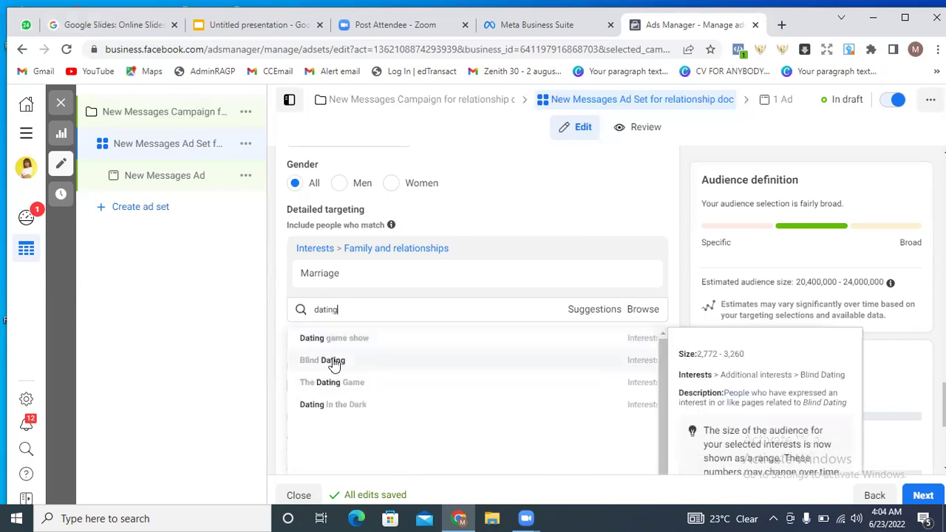
left_click(333, 361)
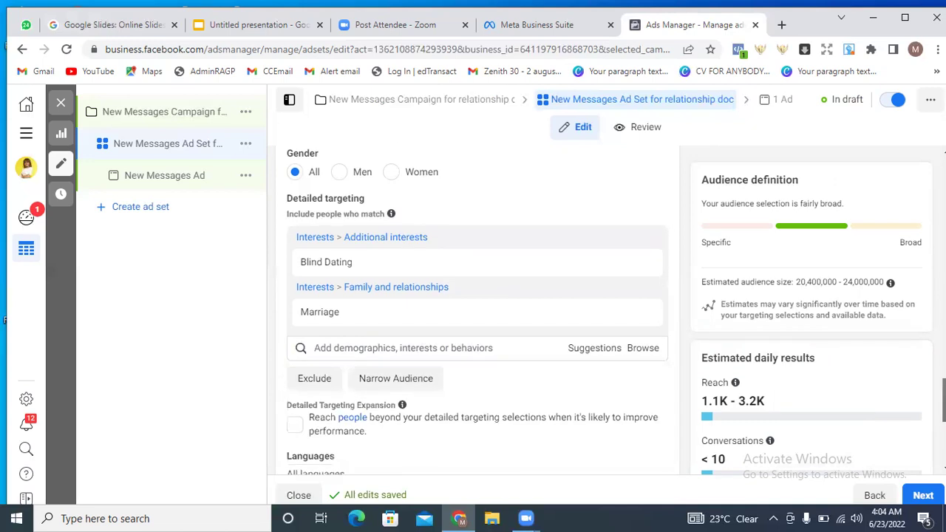
Step: Add the suggested interest Love & Sex and the relationship status In a relationship to the detailed targeting
scroll(478, 312, "down", 1)
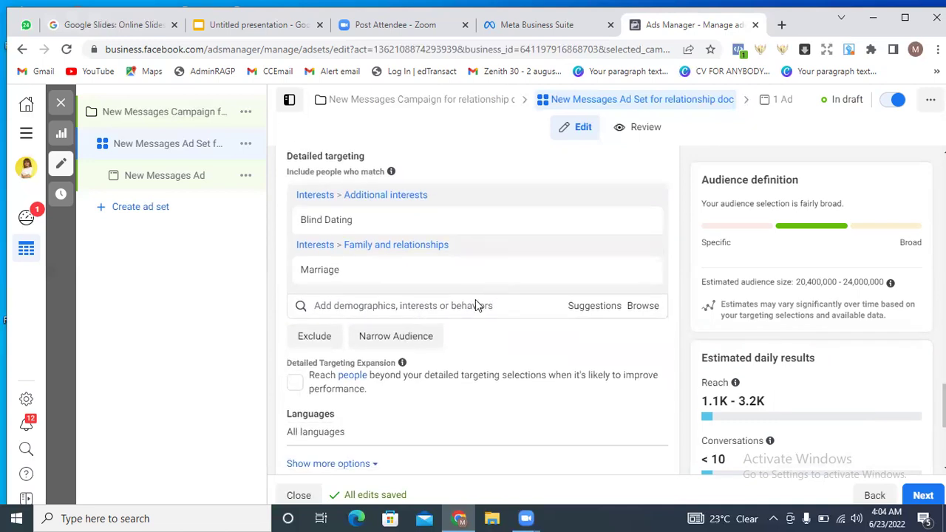
left_click(592, 311)
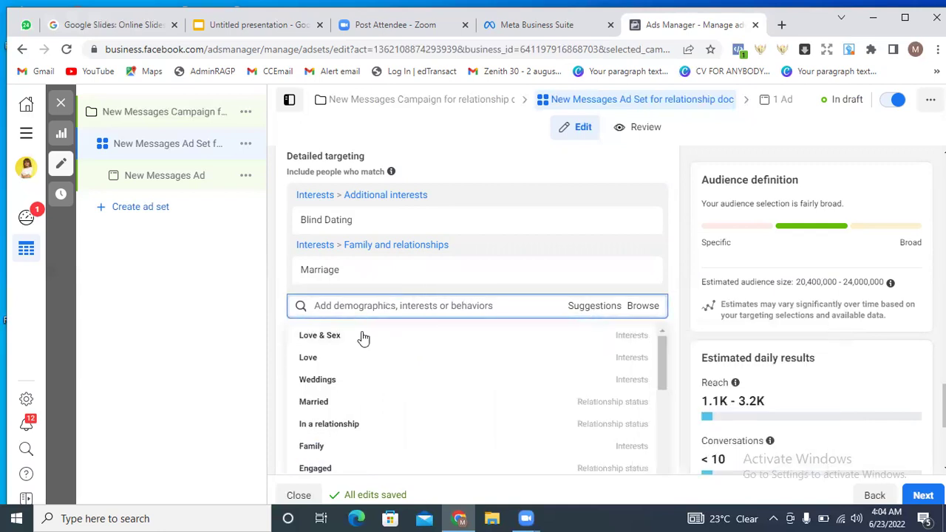
mouse_move(380, 336)
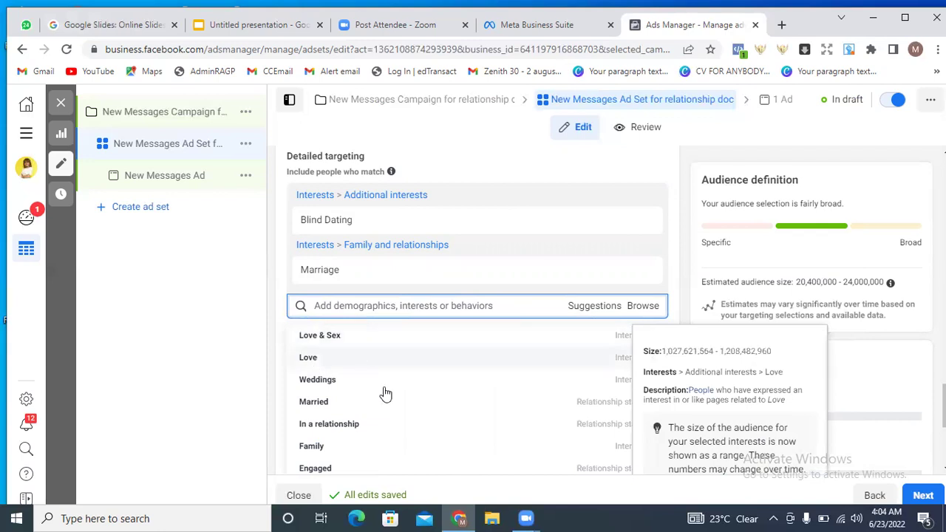
left_click(356, 338)
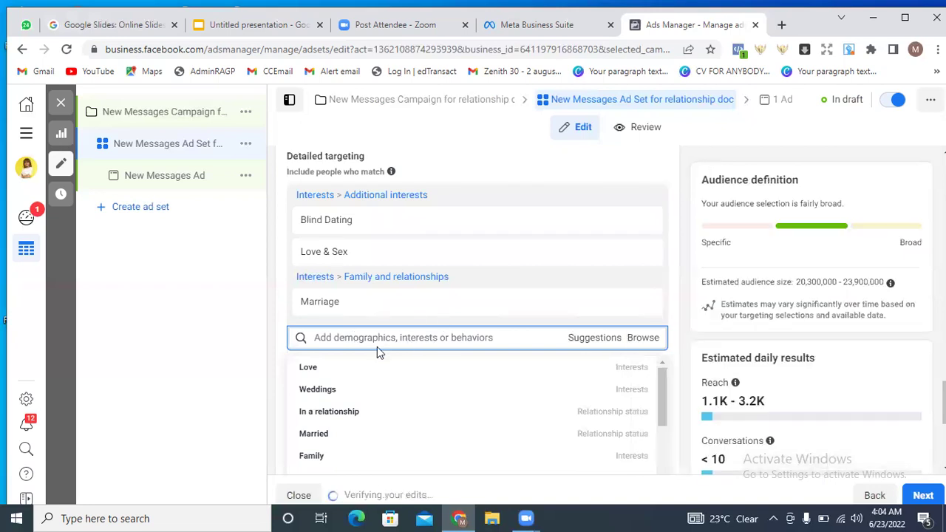
left_click(338, 414)
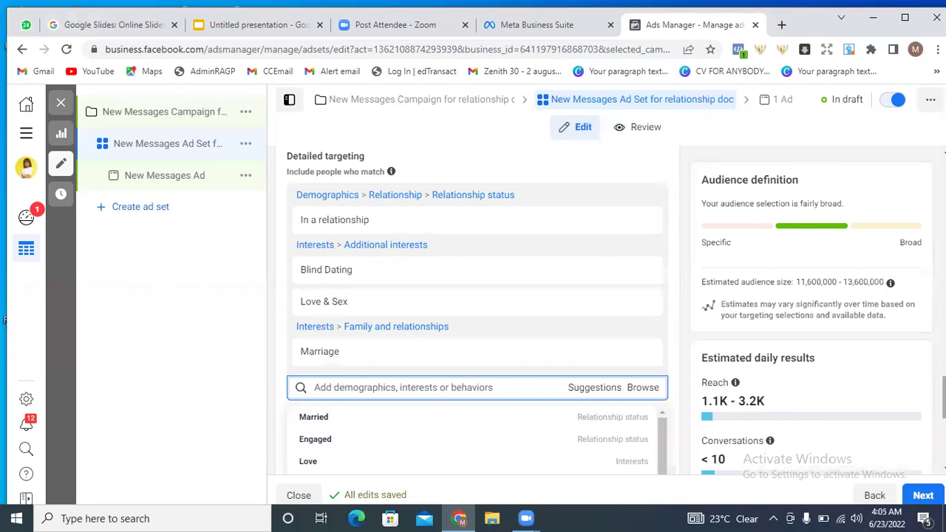
Step: Define an audience exclusion for people who match the behavior Facebook access (network type): 2G
scroll(477, 310, "down", 1)
scroll(478, 310, "down", 1)
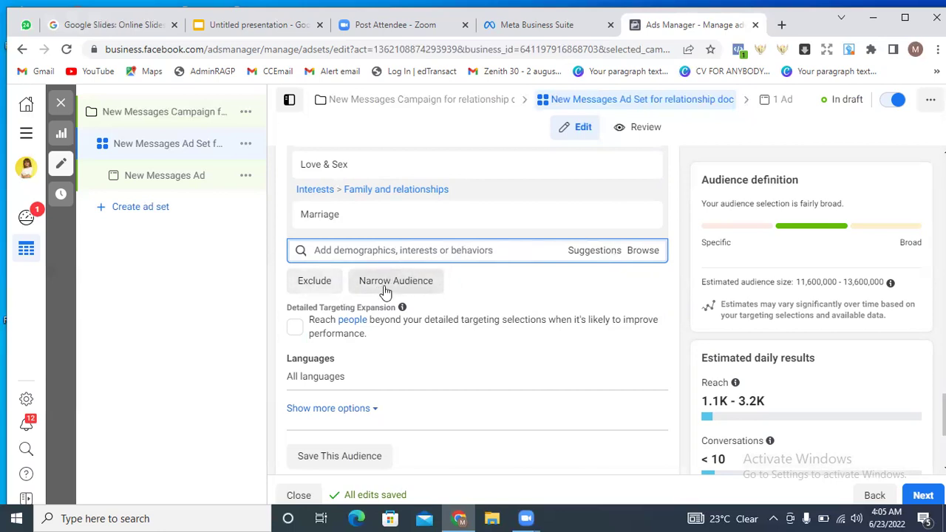
left_click(308, 285)
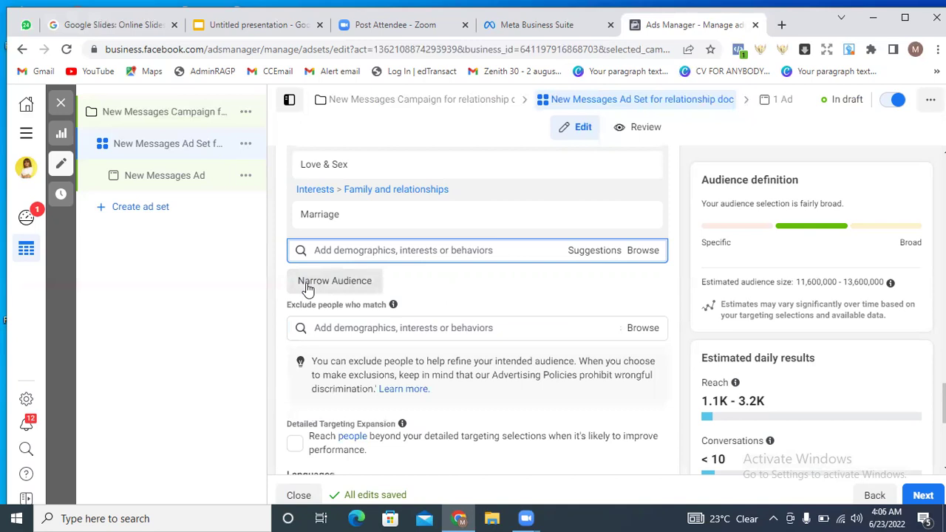
left_click(480, 329)
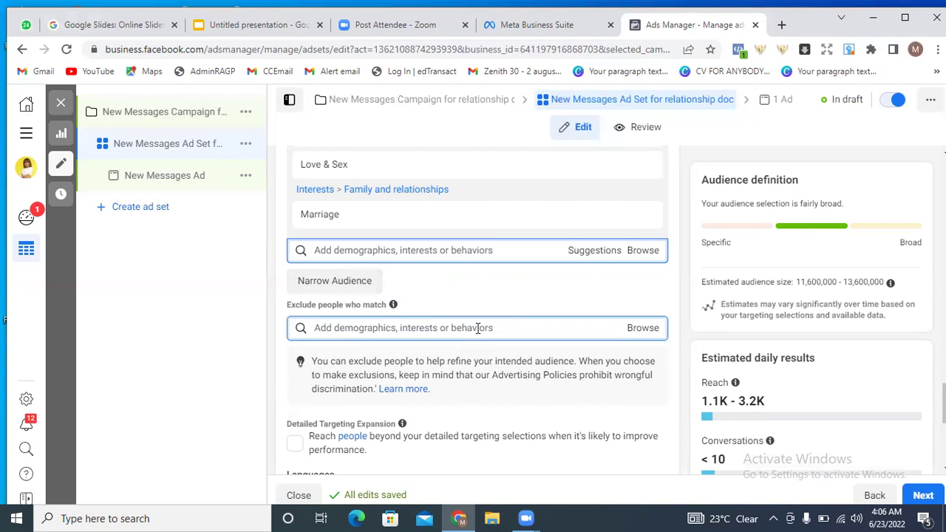
type("2g")
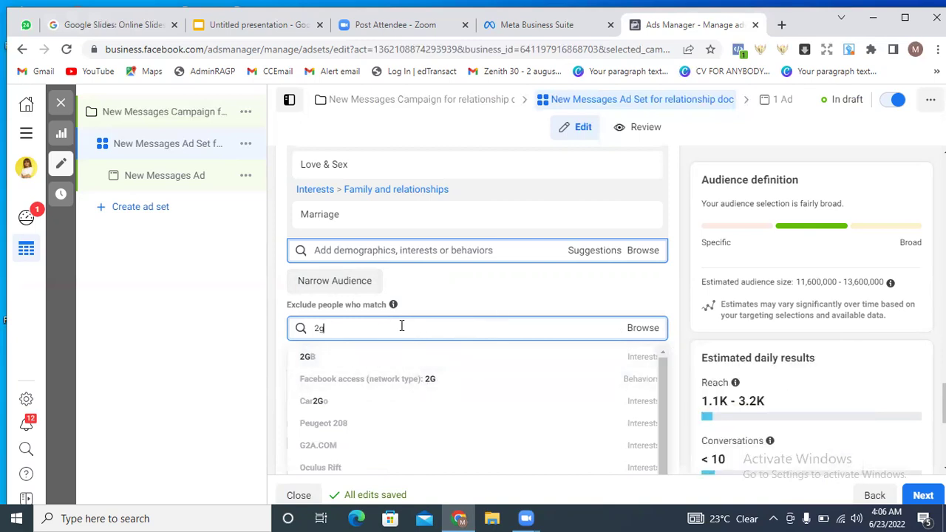
mouse_move(354, 386)
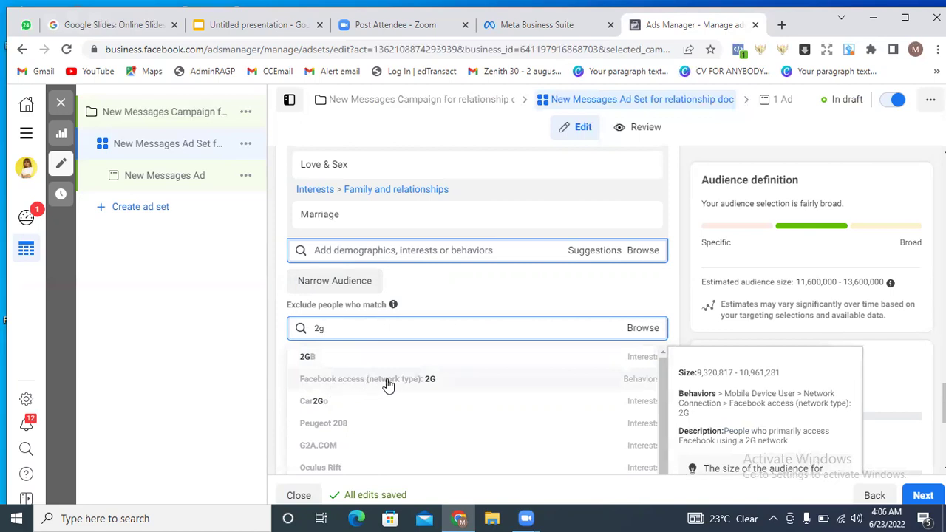
left_click(388, 385)
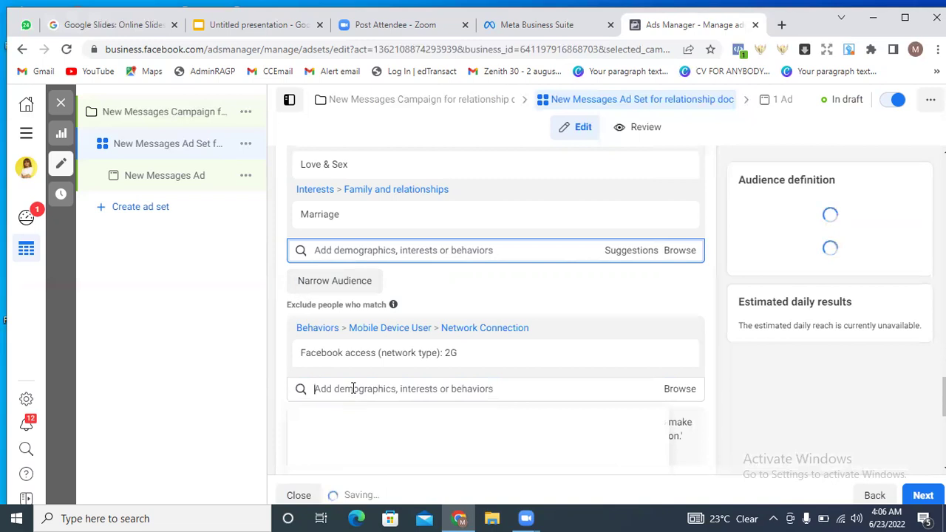
Step: Search the exclusions for "feature" and also exclude people who match Facebook access (mobile): feature phones
type("fea")
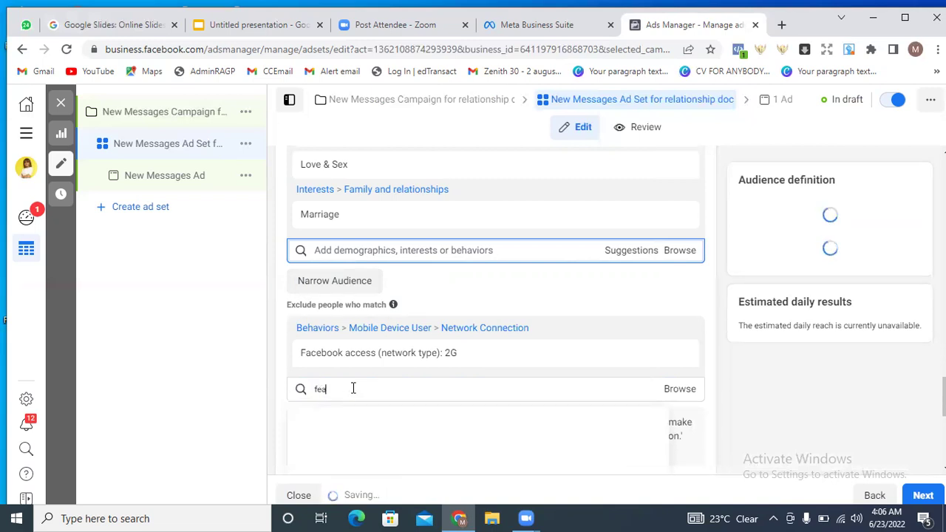
type("ture")
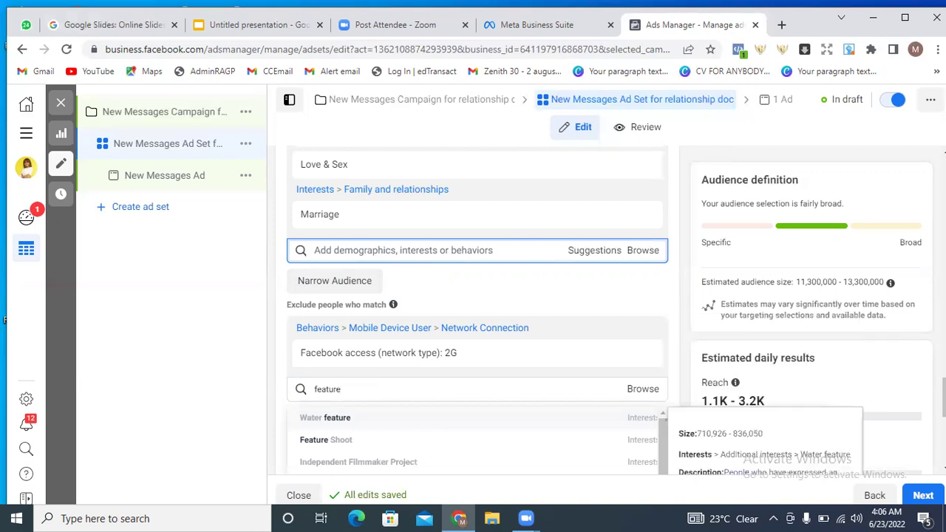
scroll(686, 346, "down", 2)
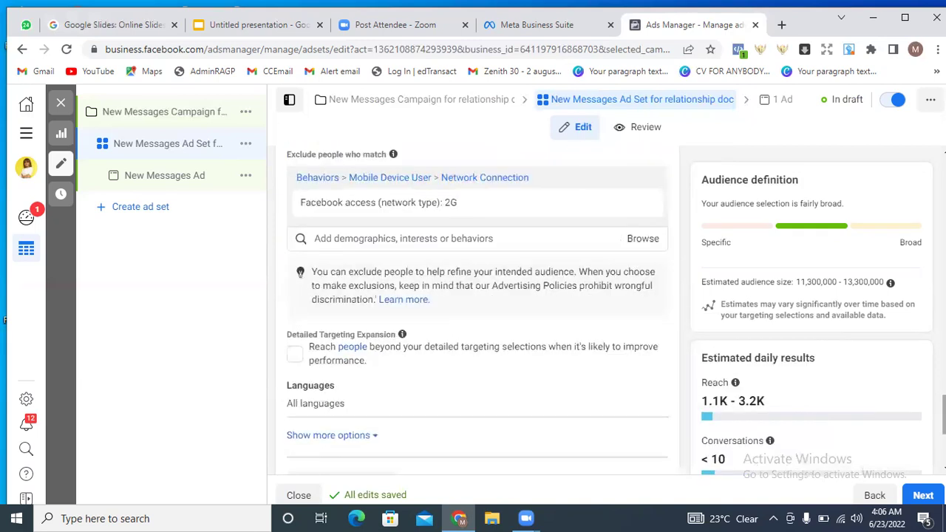
left_click(394, 236)
type("fe")
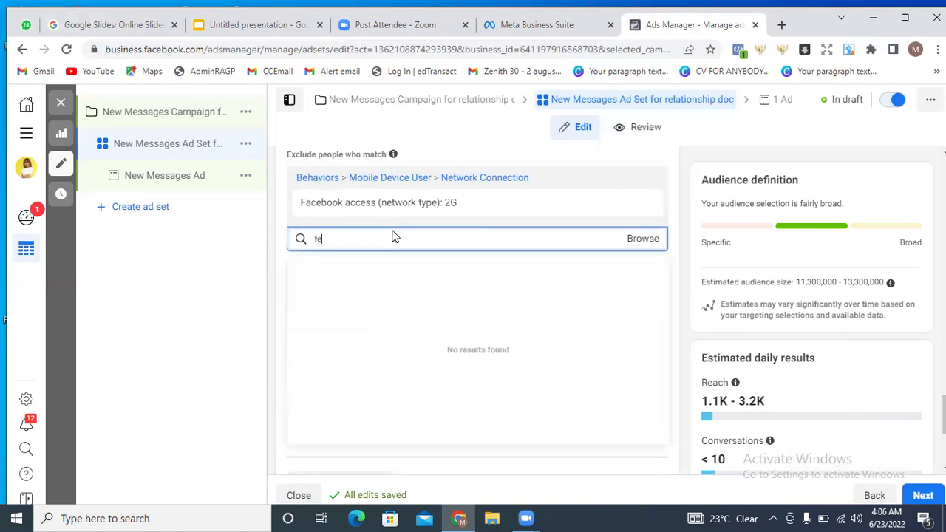
type("ature")
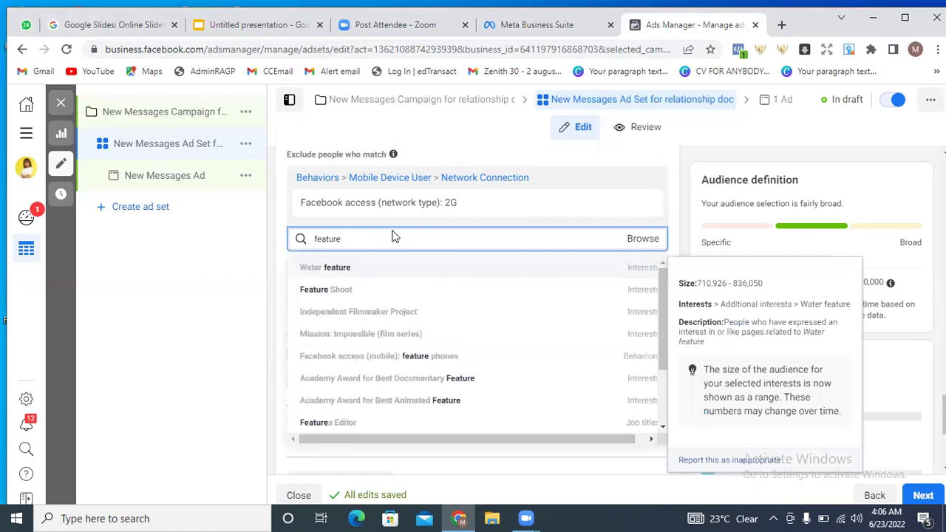
left_click(415, 364)
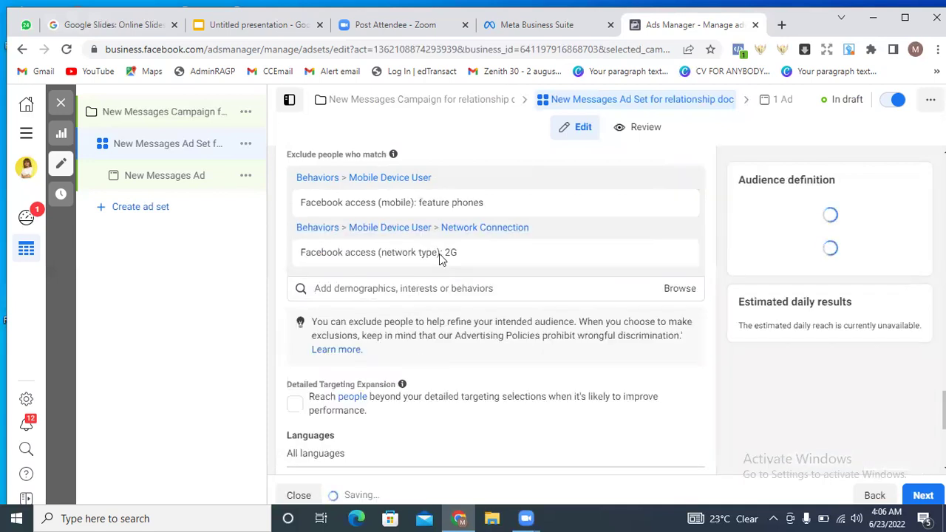
left_click(704, 413)
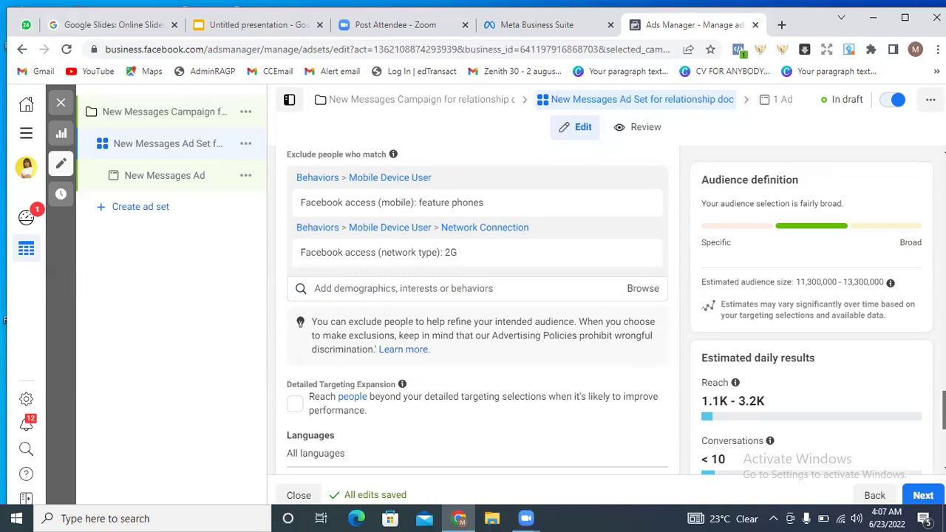
Step: Set the audience's language to English (All)
scroll(699, 361, "down", 2)
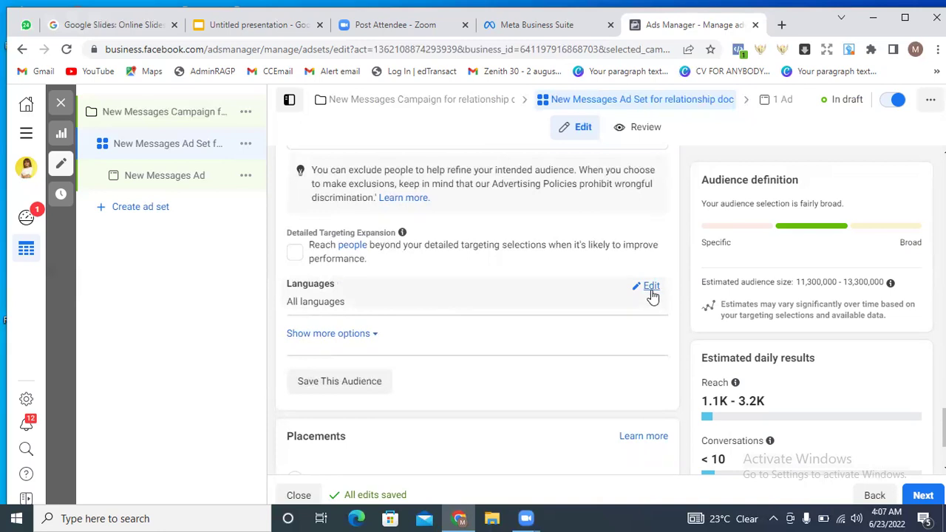
left_click(651, 287)
left_click(435, 305)
type("E")
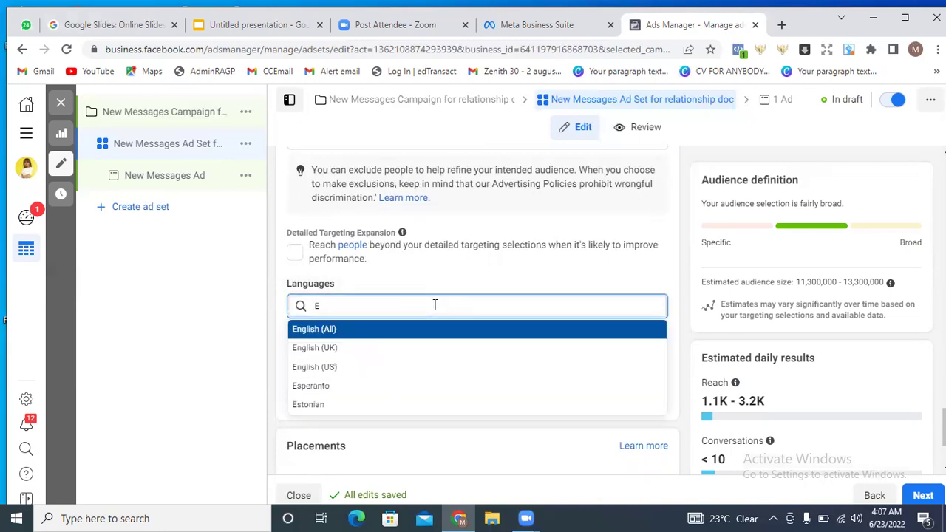
left_click(398, 335)
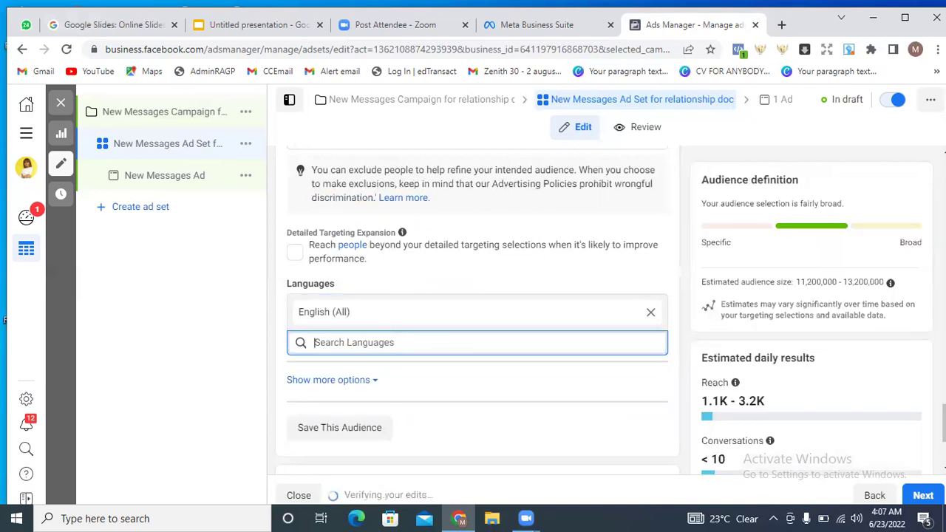
Step: Switch the ad set from automatic to manual placements
scroll(477, 318, "down", 3)
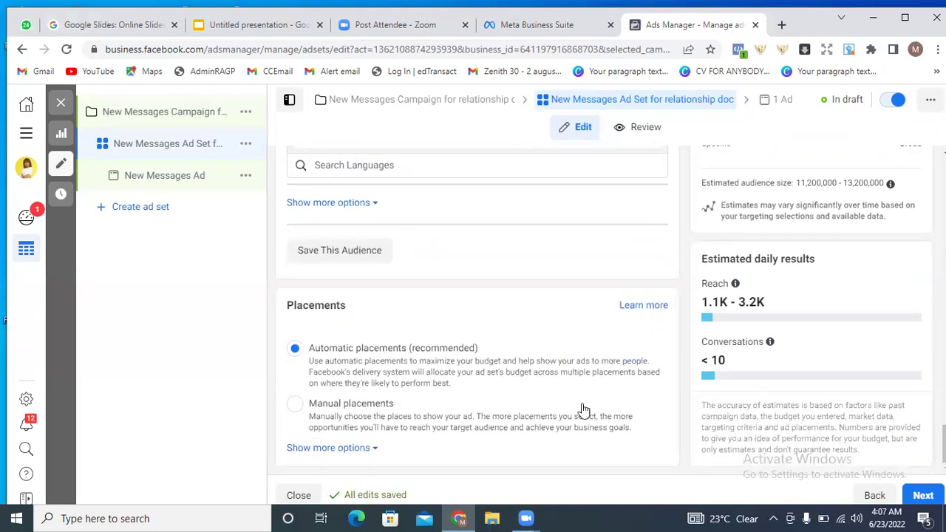
left_click(295, 406)
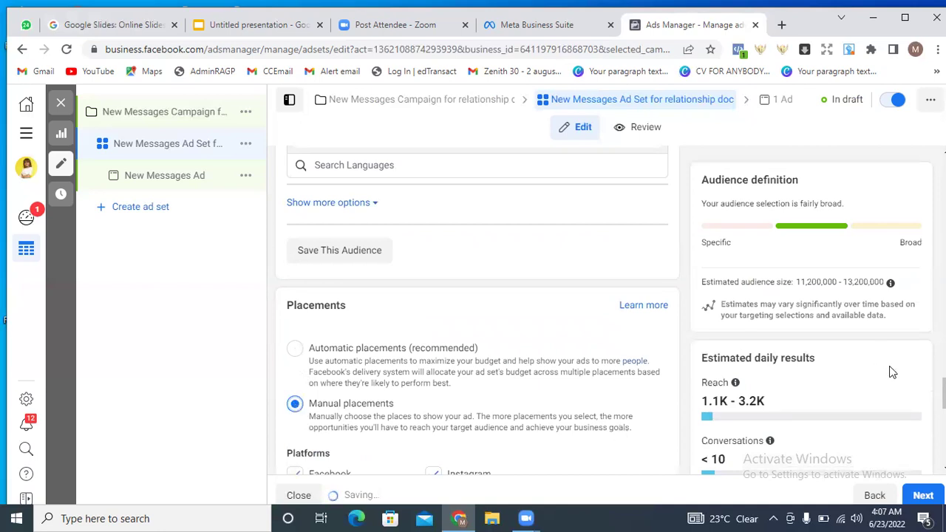
Step: Remove Audience network and Instagram from the ad set's manual placement platforms
scroll(478, 311, "down", 3)
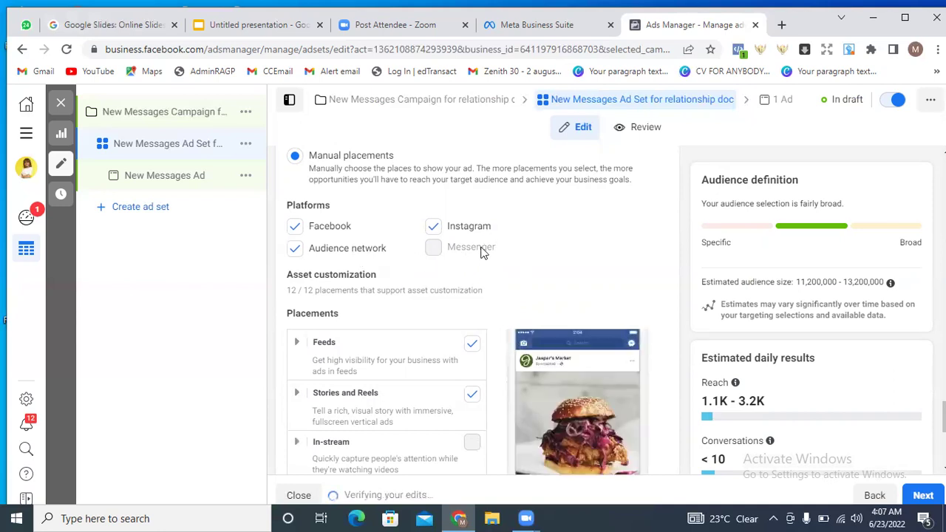
left_click(296, 249)
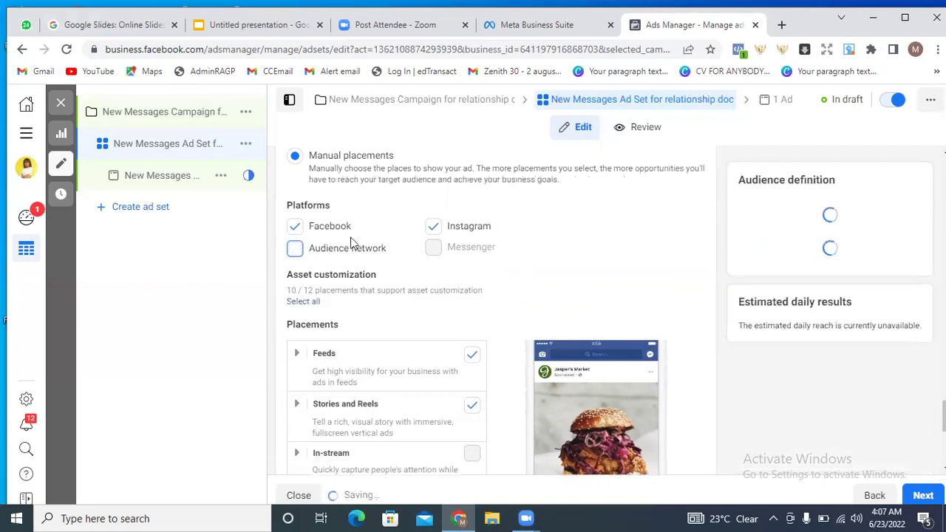
left_click(434, 228)
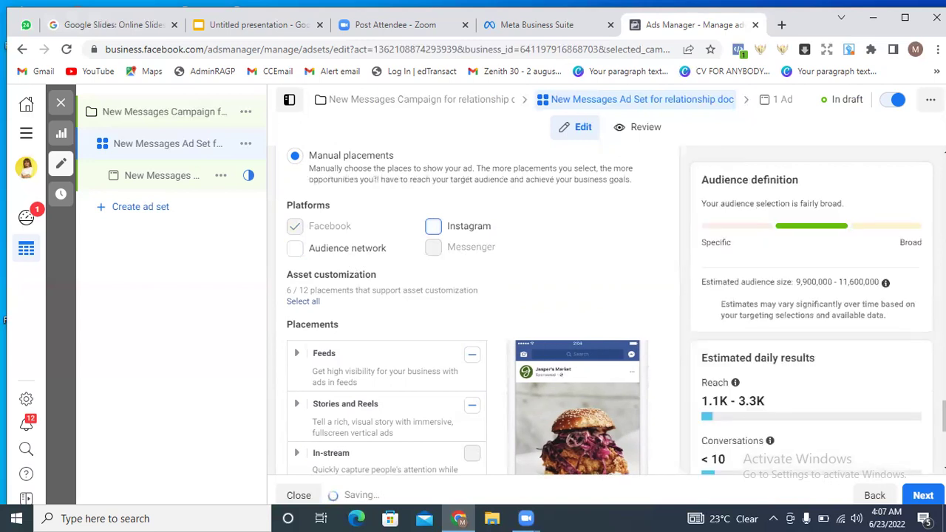
Step: Exclude the Search and In-article placements from the ad set
scroll(669, 412, "down", 4)
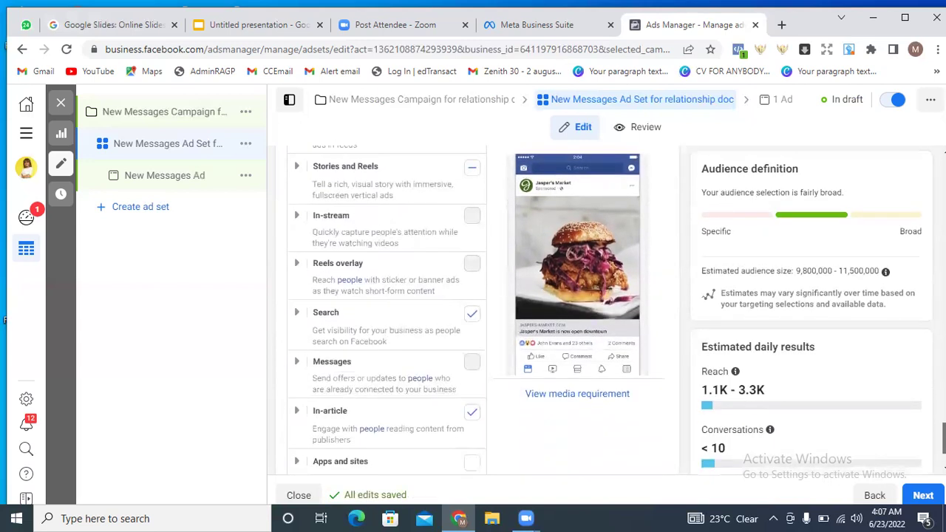
mouse_move(473, 315)
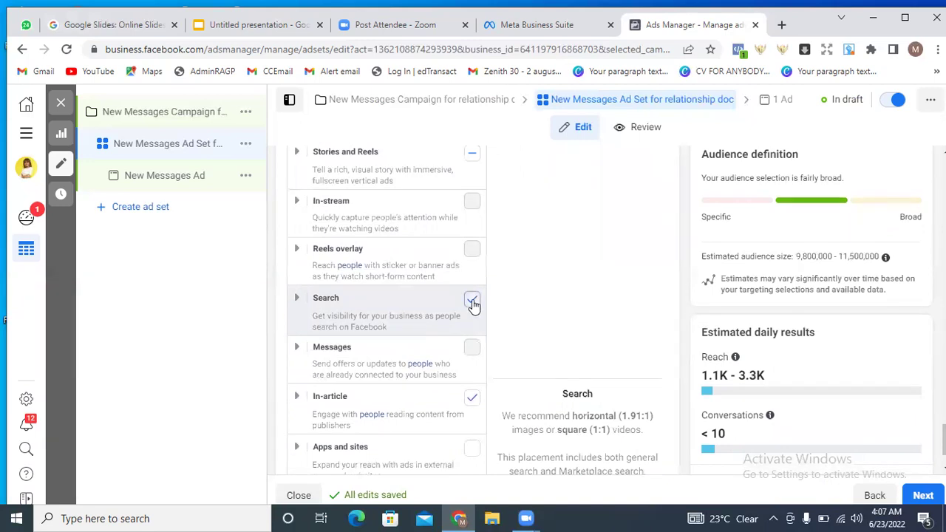
left_click(472, 301)
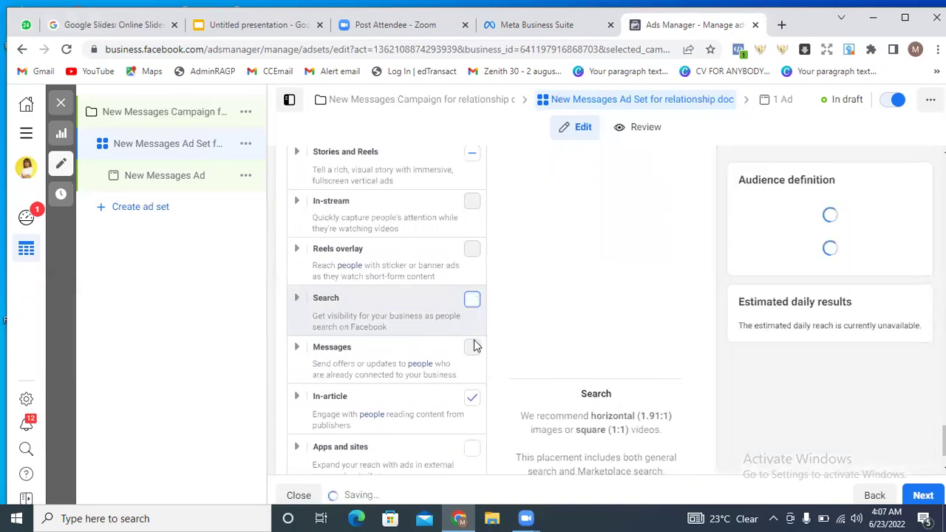
left_click(472, 400)
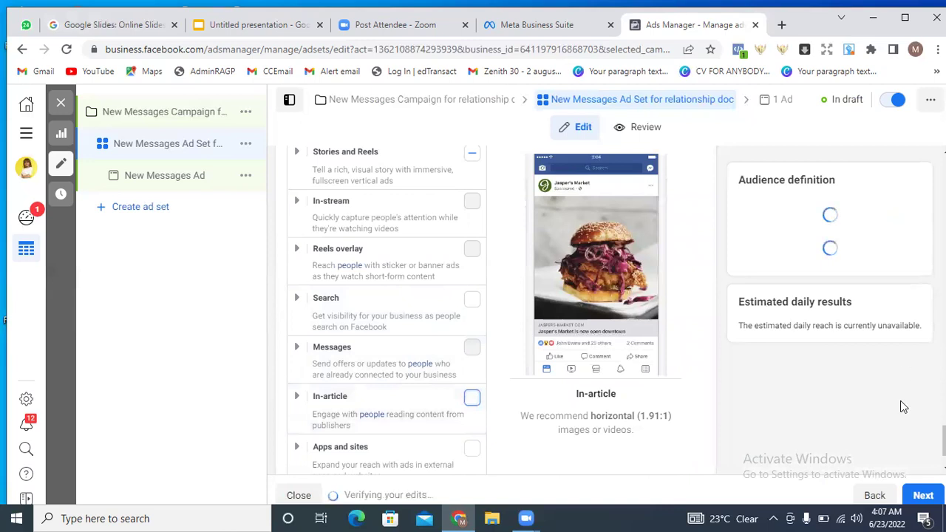
Step: Review the ad set's placements, detailed targeting, exclusions and language alongside the audience size and daily results estimates
scroll(473, 311, "down", 1)
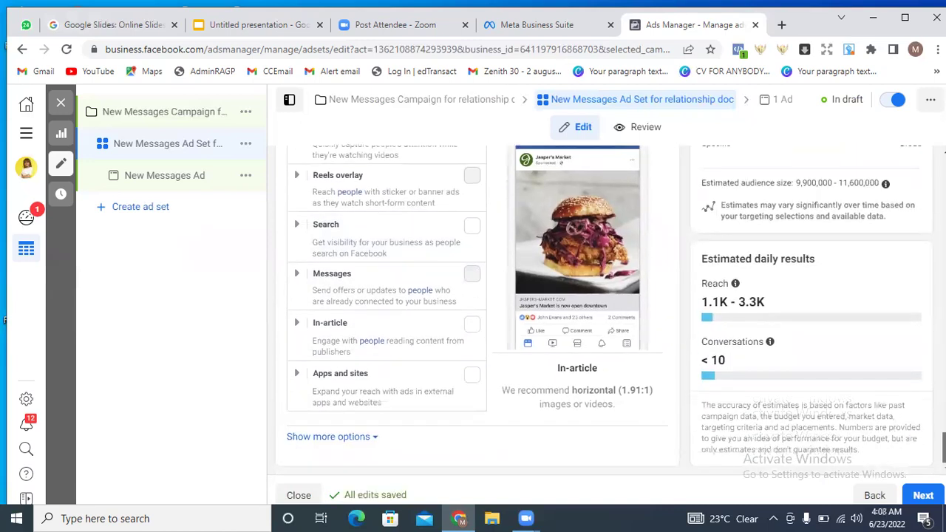
scroll(478, 310, "up", 8)
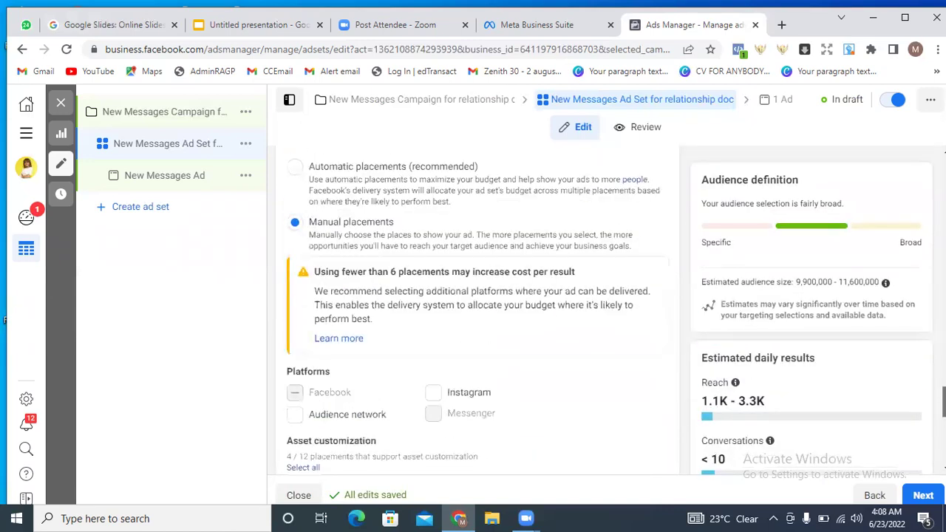
scroll(477, 310, "up", 2)
scroll(477, 310, "down", 6)
scroll(864, 382, "down", 2)
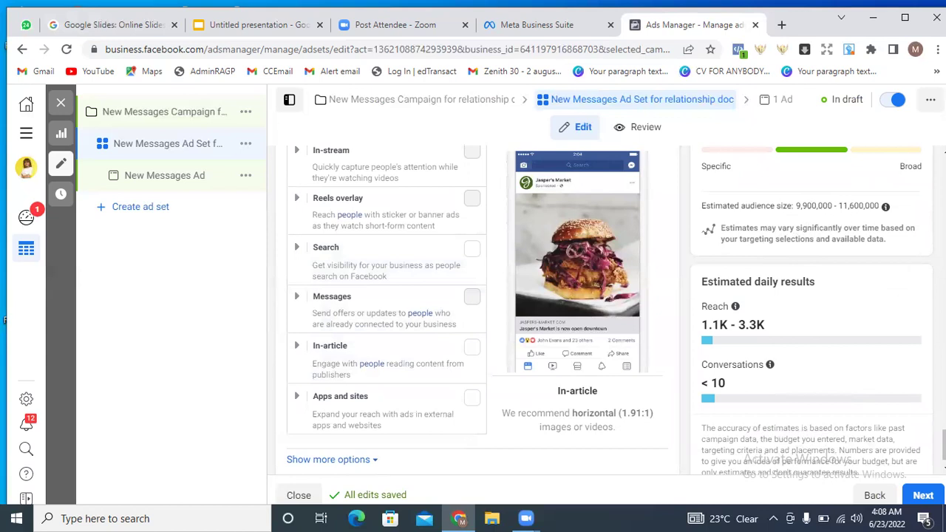
scroll(473, 311, "up", 10)
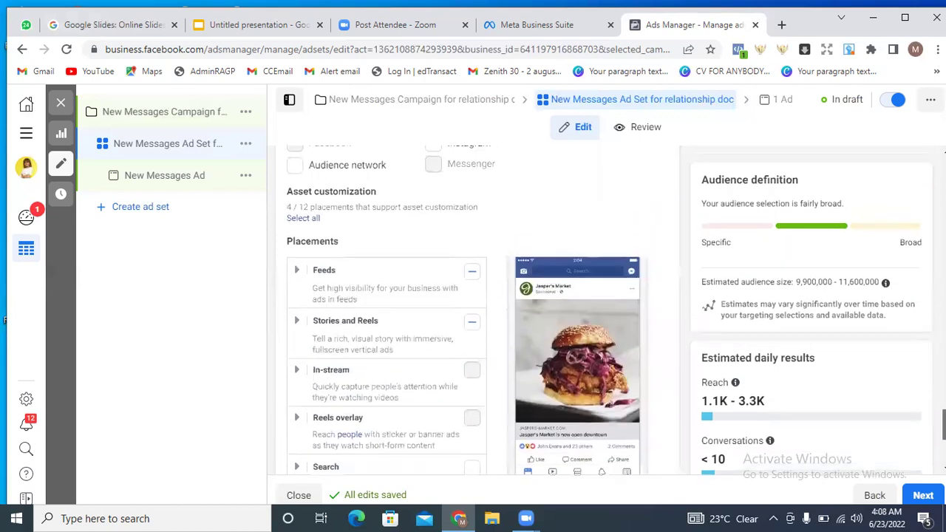
scroll(478, 311, "up", 8)
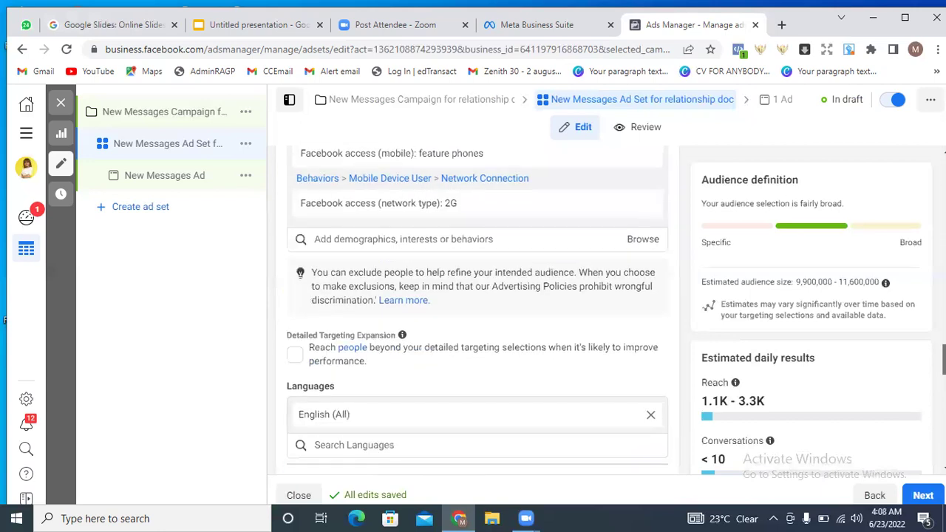
scroll(717, 410, "up", 1)
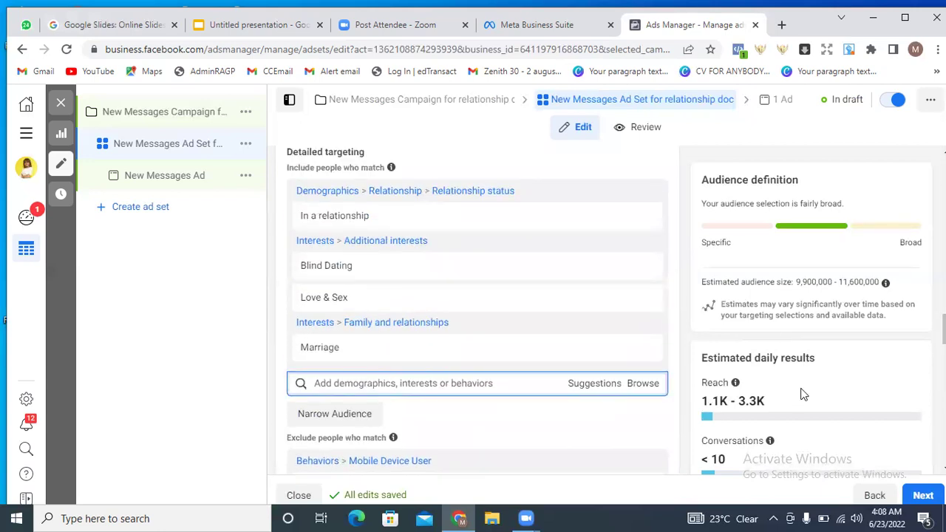
mouse_move(706, 383)
mouse_move(586, 340)
mouse_move(494, 341)
scroll(478, 310, "down", 6)
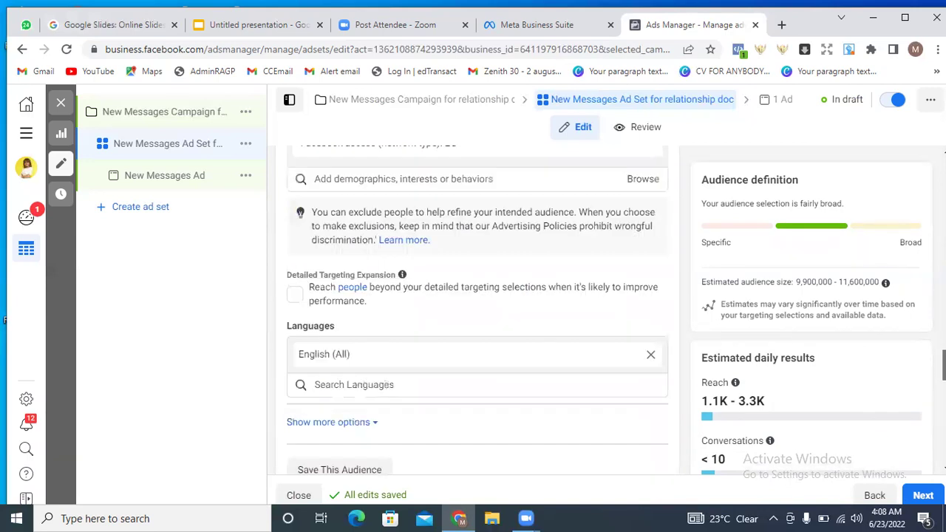
scroll(477, 311, "down", 8)
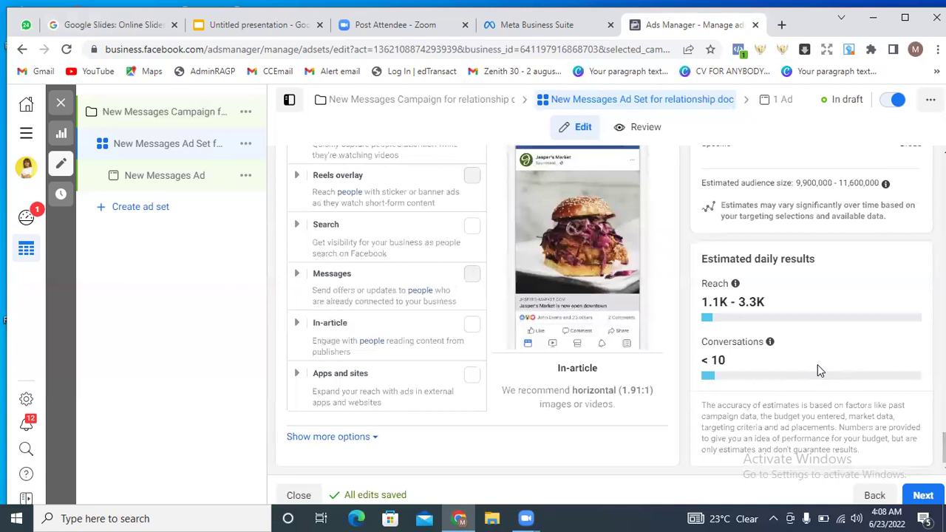
mouse_move(761, 372)
mouse_move(740, 359)
scroll(477, 311, "up", 10)
scroll(477, 311, "down", 7)
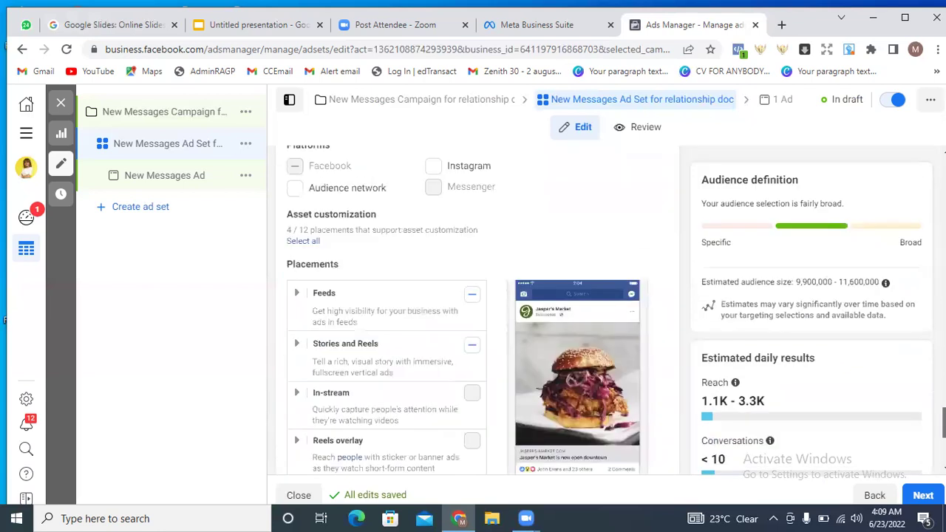
scroll(477, 310, "down", 4)
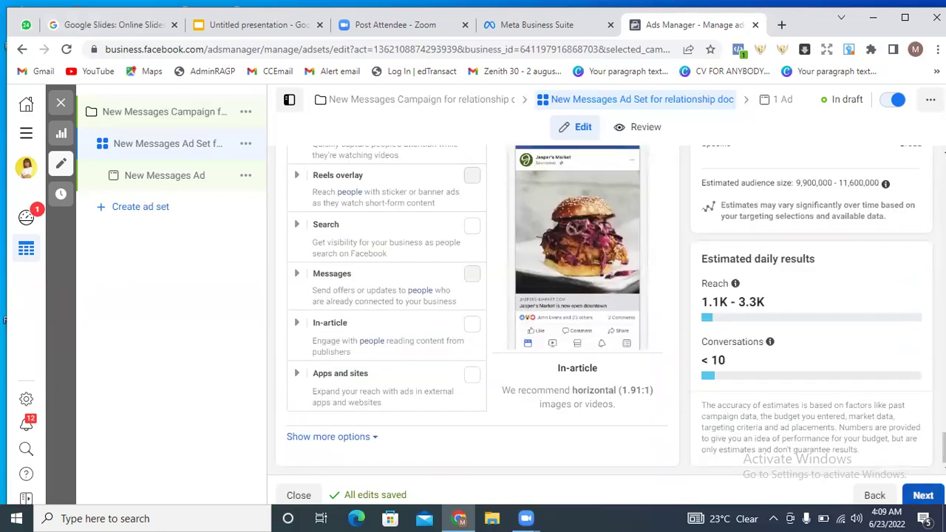
Step: Continue to the ad level and rename the ad "New Messages Ad campaign for rlat doc"
left_click(923, 495)
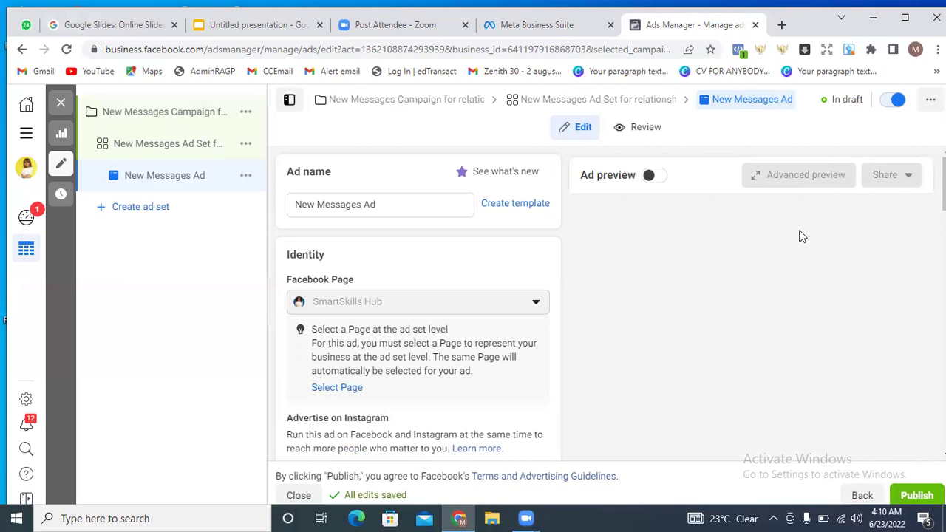
left_click(381, 203)
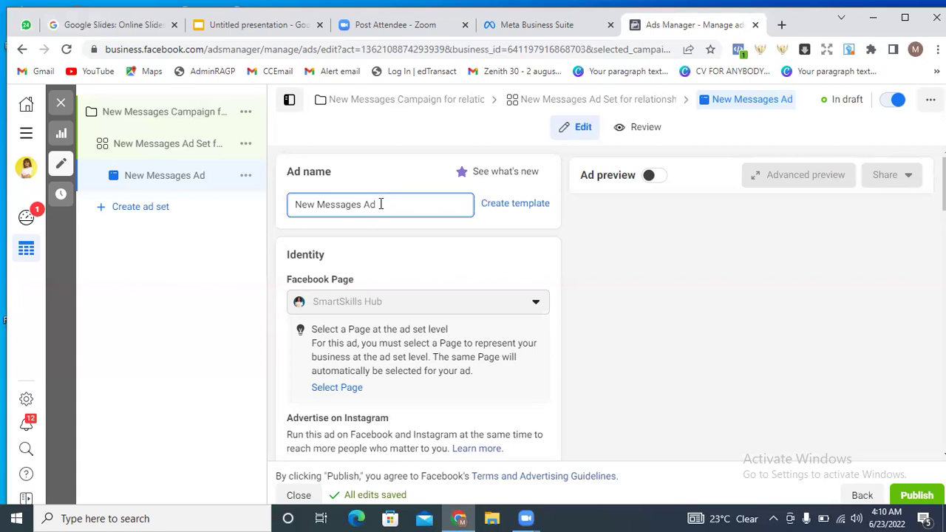
type("campa")
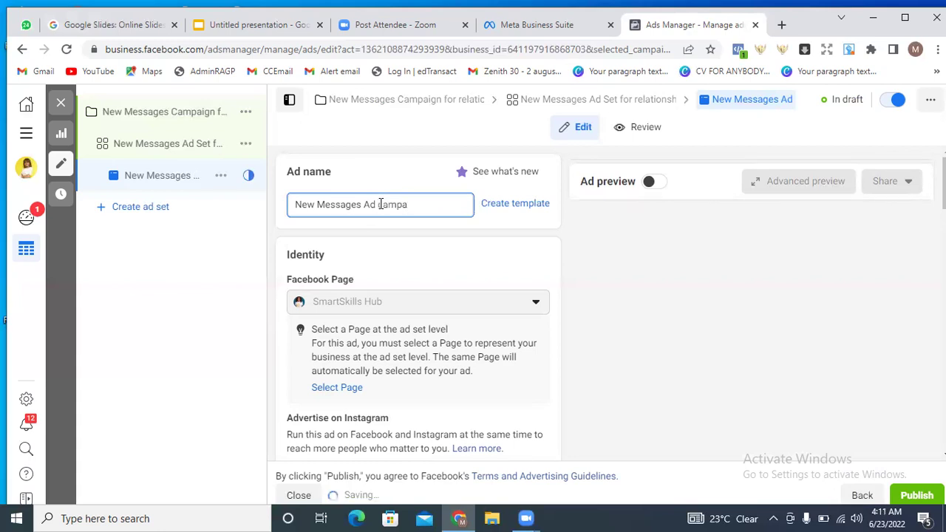
type("ign for rlat")
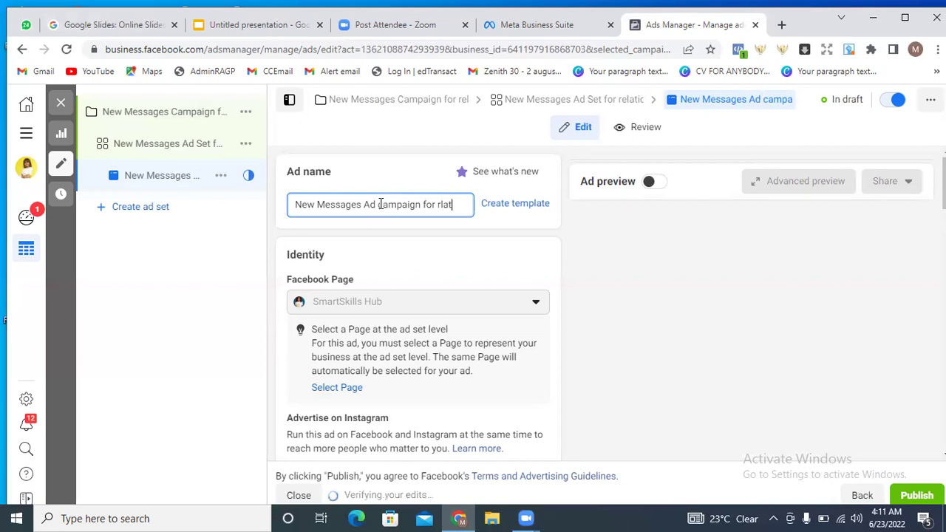
type(" doc")
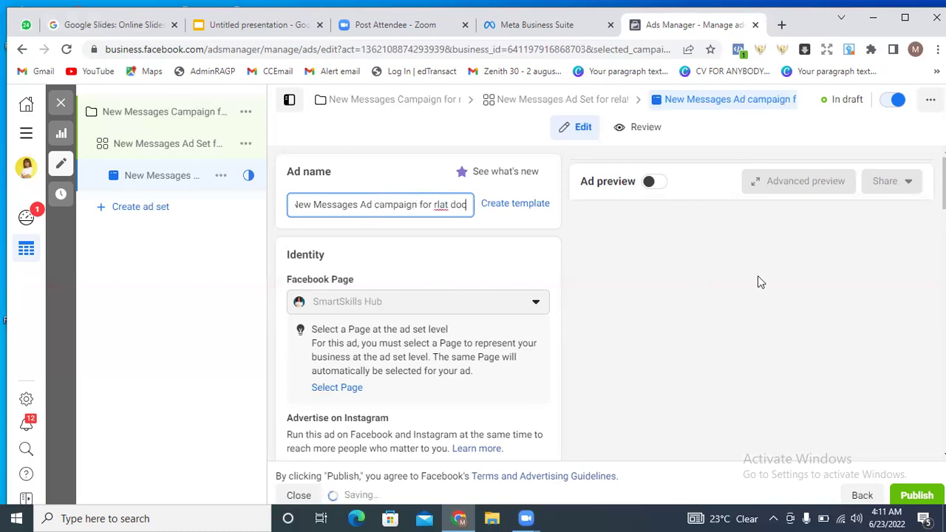
Step: Add the 1280 × 720 "Yellow Moder..." account image to the ad creative, accepting the suggested crops, and dismiss the recommendations
scroll(418, 303, "down", 3)
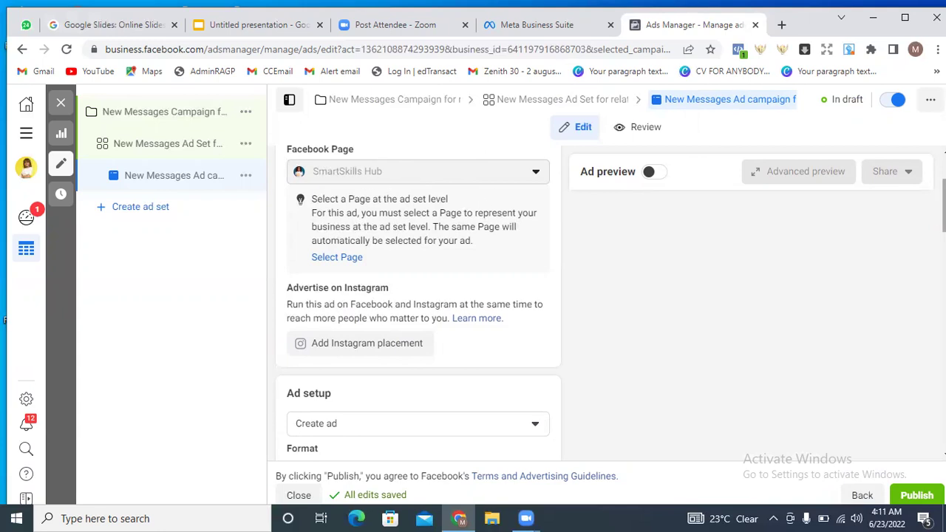
scroll(739, 303, "down", 3)
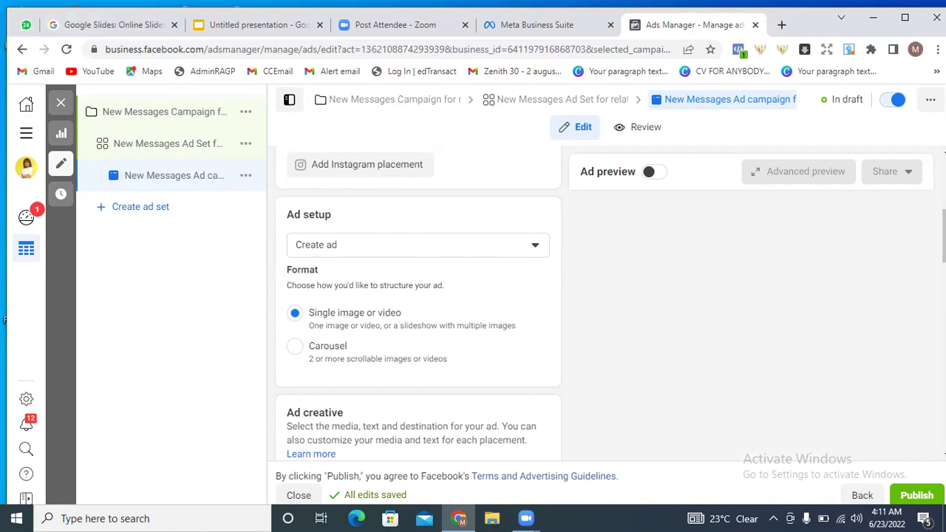
scroll(418, 307, "down", 2)
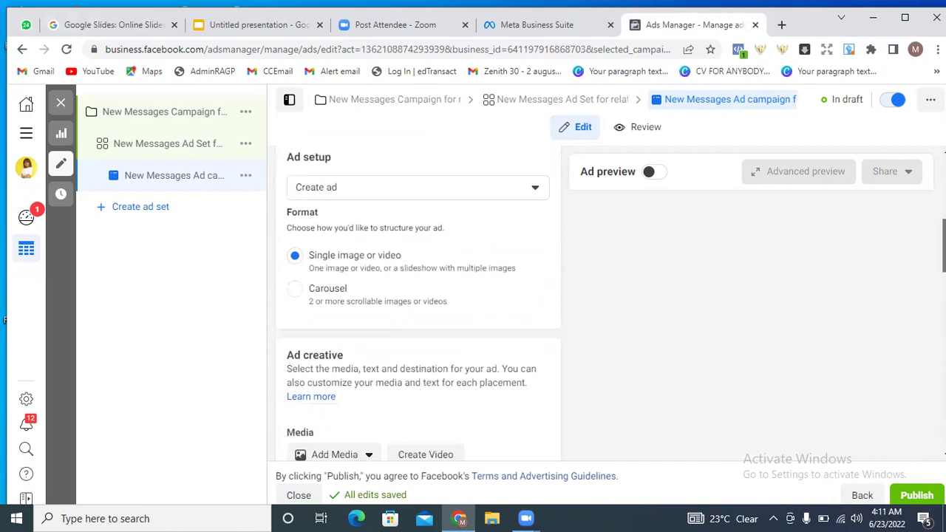
scroll(655, 327, "down", 2)
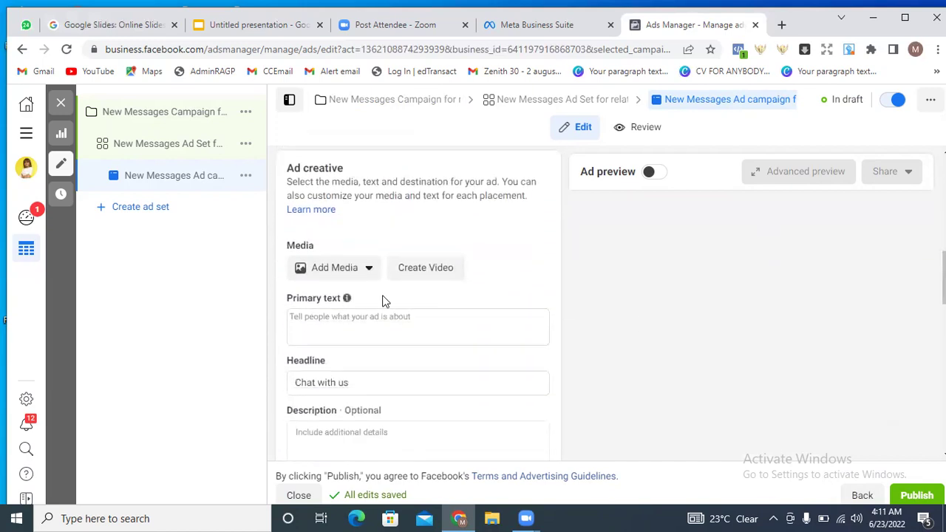
left_click(355, 272)
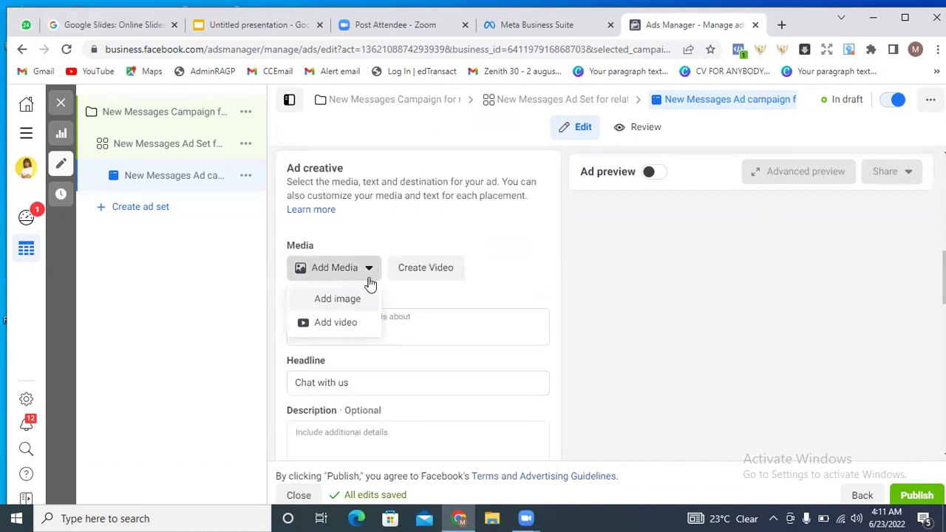
left_click(337, 304)
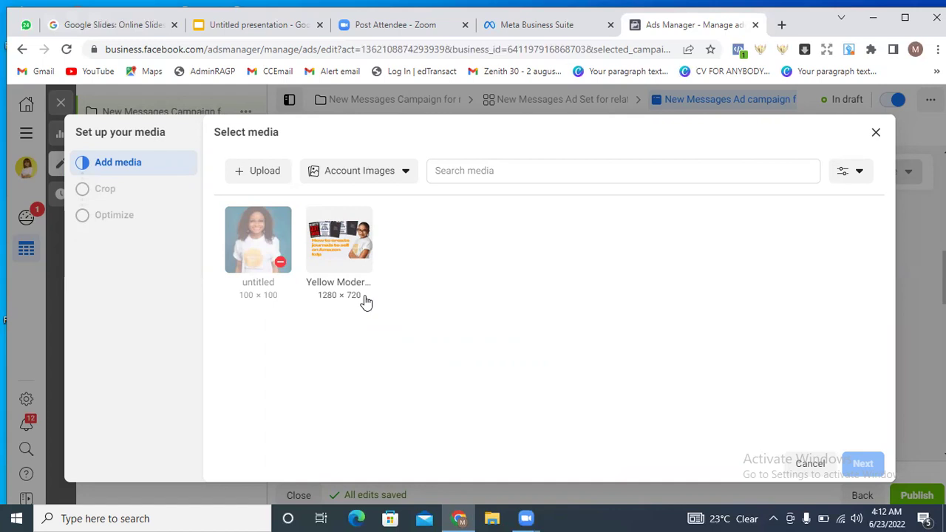
left_click(326, 262)
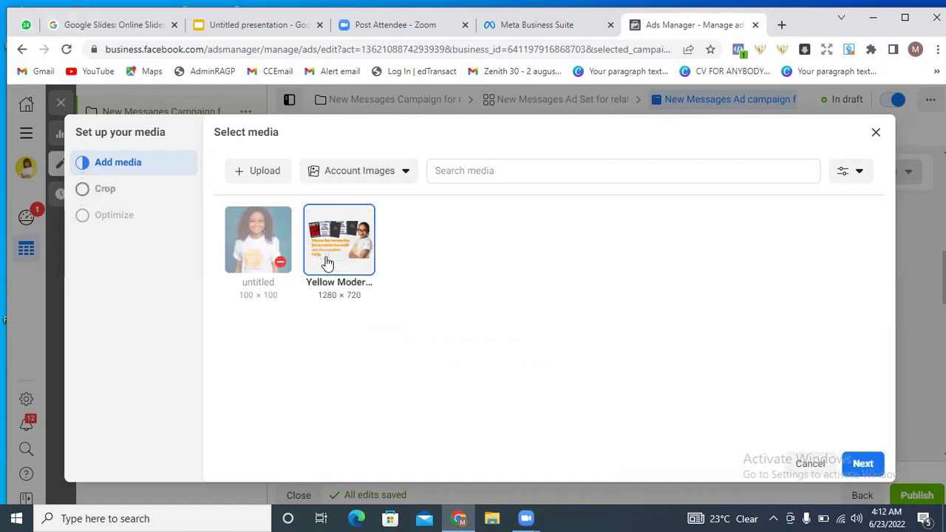
left_click(863, 464)
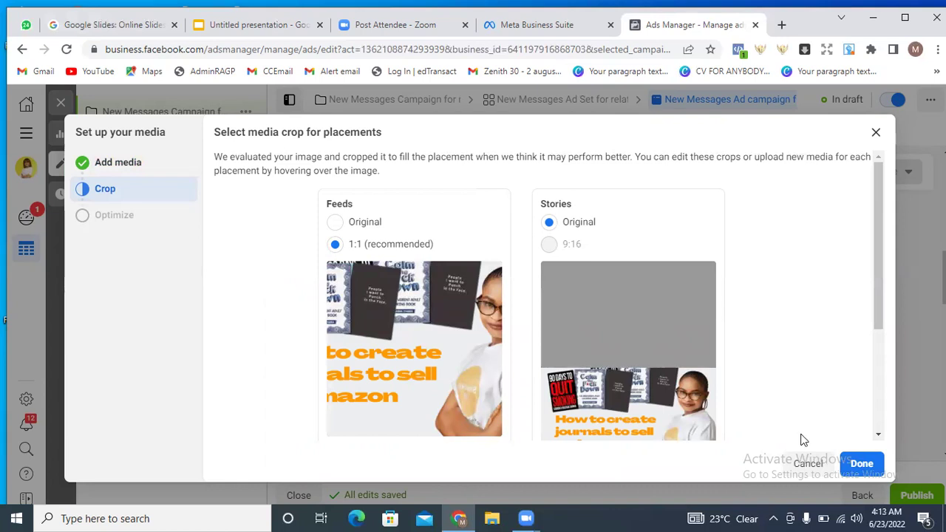
left_click(862, 463)
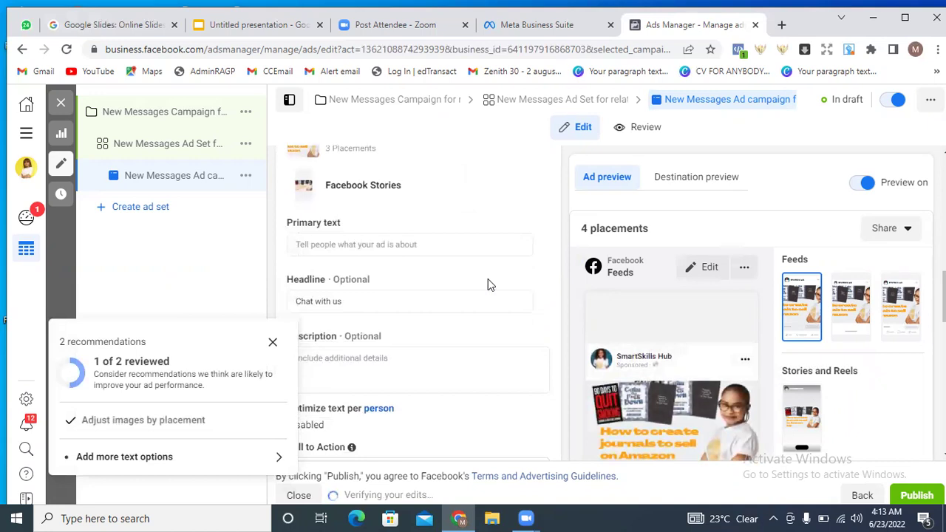
left_click(272, 342)
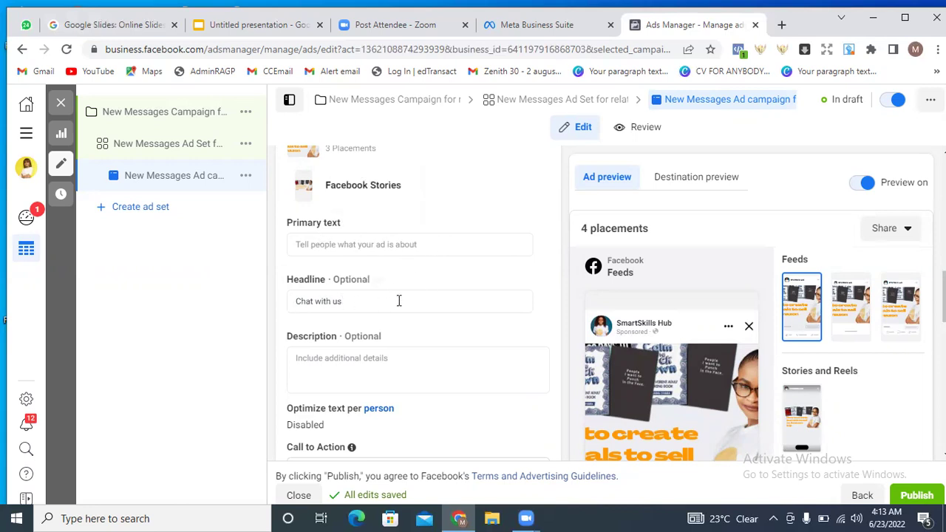
Step: Replace the ad's headline with "message us"
left_click(344, 302)
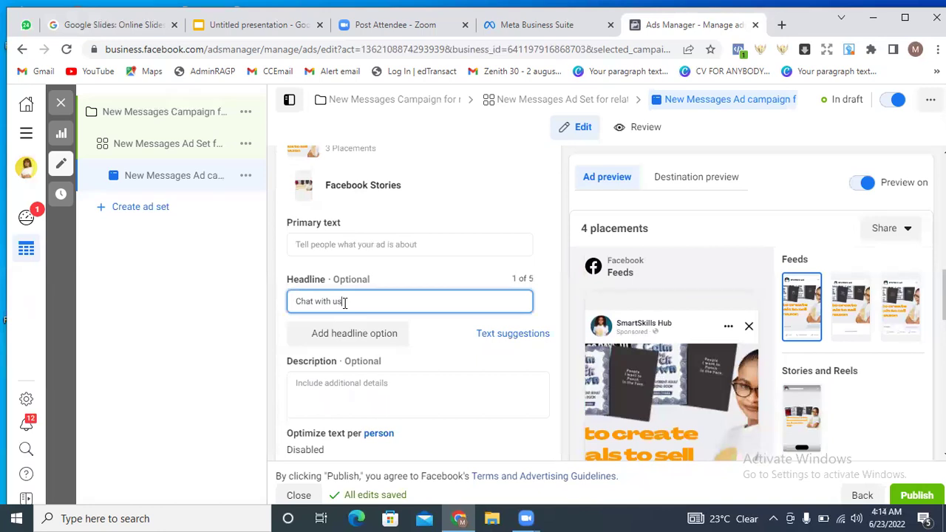
key("BackSpace")
key("BackSpace")
key("BackSpace")
key("BackSpace")
key("BackSpace")
key("BackSpace")
key("BackSpace")
key("BackSpace")
key("BackSpace")
key("BackSpace")
key("BackSpace")
type("message us")
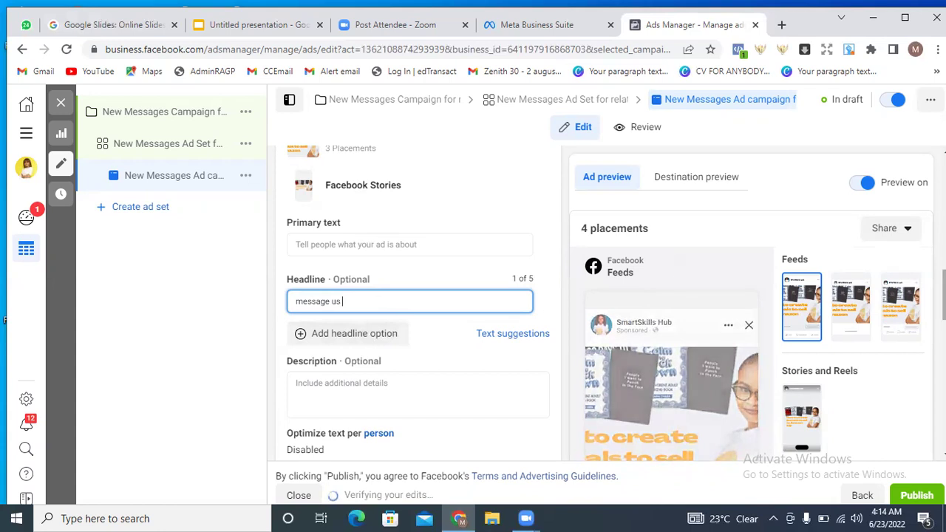
scroll(417, 311, "down", 2)
scroll(769, 419, "down", 8)
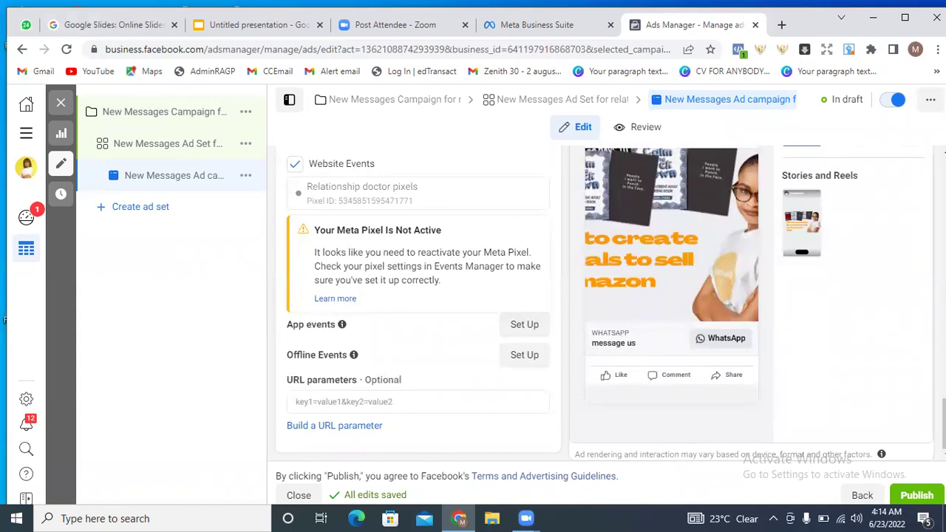
Step: Review the ad's text settings and the available call-to-action options, keeping Send WhatsApp message selected
scroll(944, 424, "up", 5)
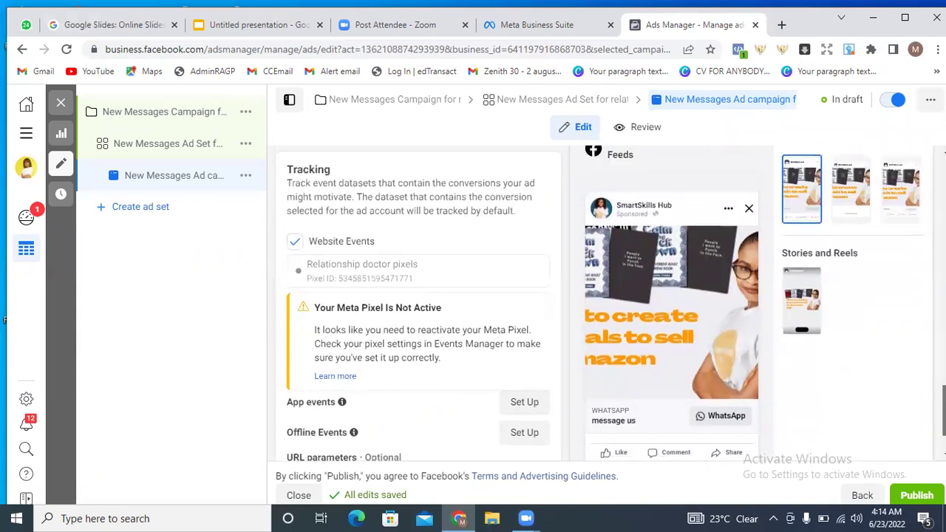
scroll(418, 304, "up", 5)
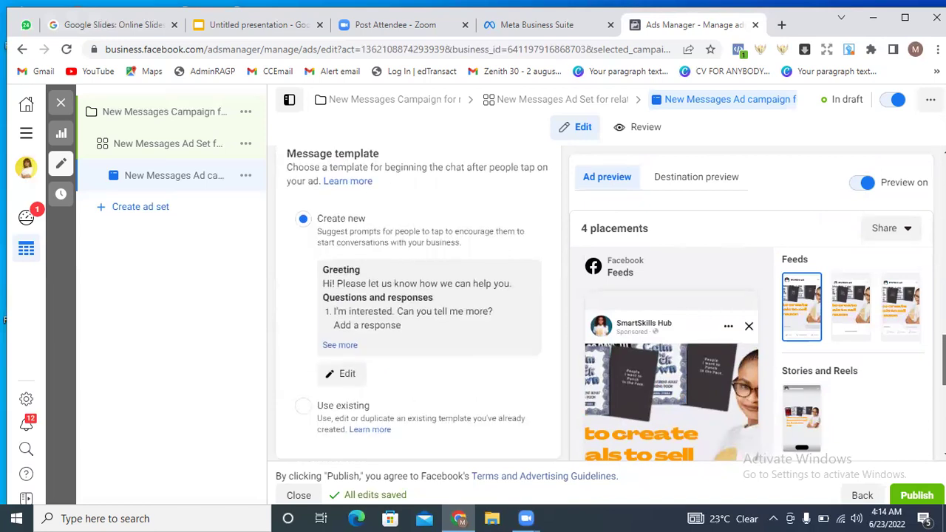
scroll(419, 304, "up", 3)
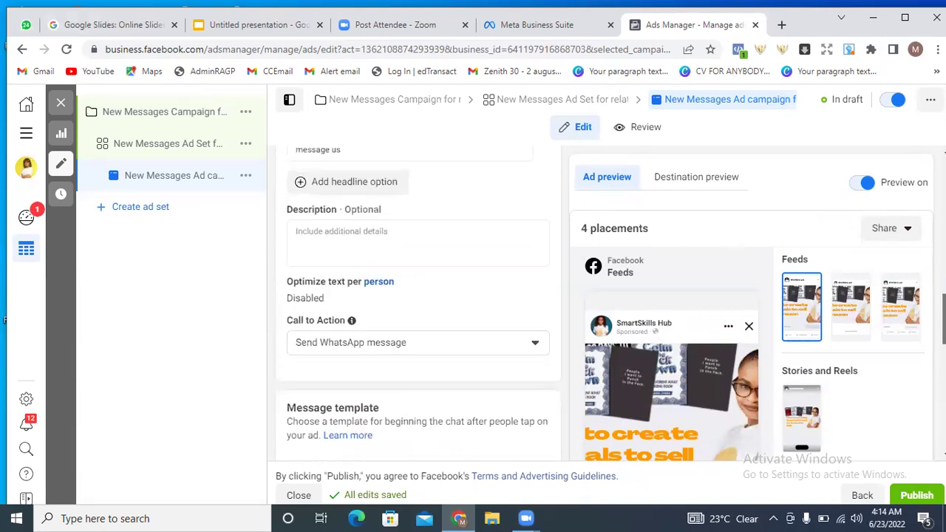
scroll(419, 304, "up", 1)
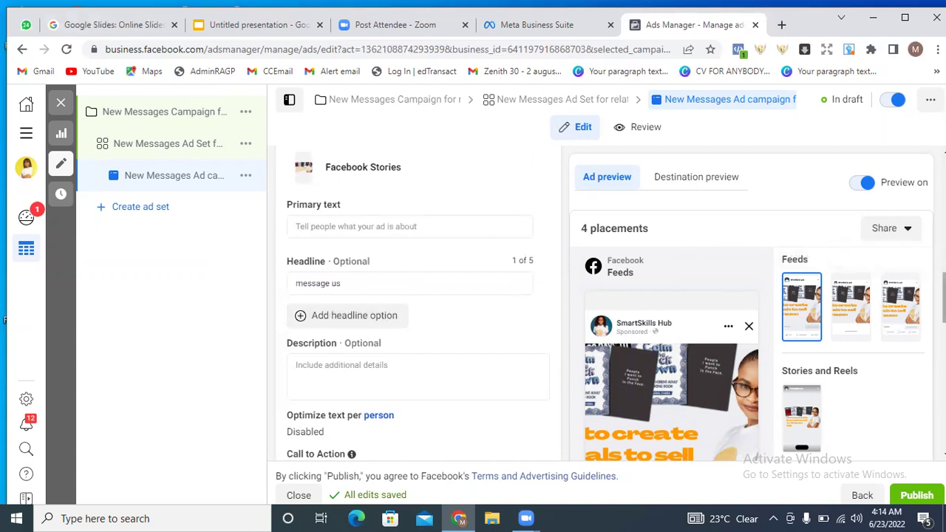
scroll(419, 302, "down", 3)
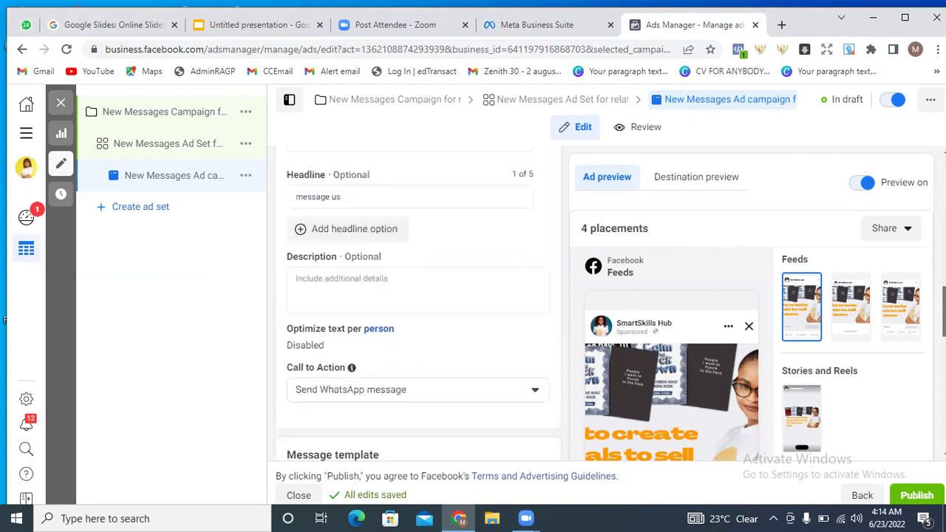
scroll(419, 302, "down", 2)
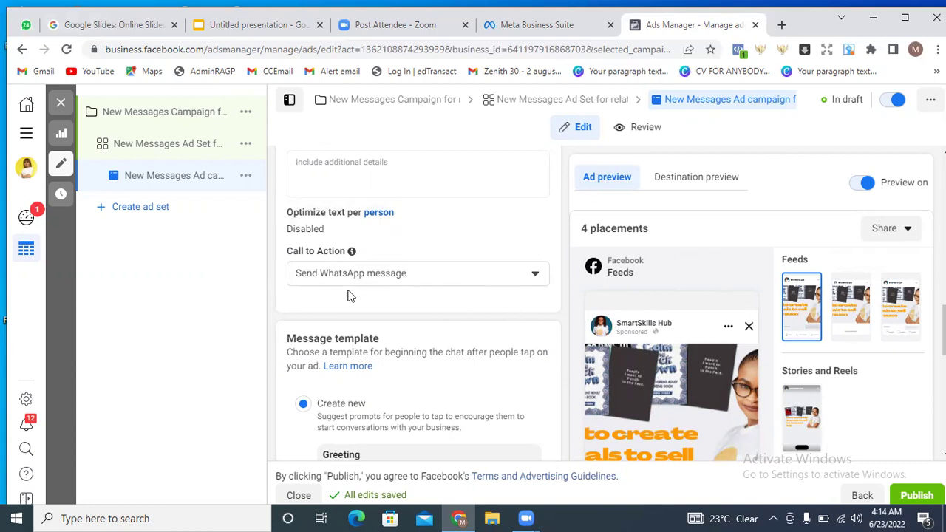
left_click(536, 276)
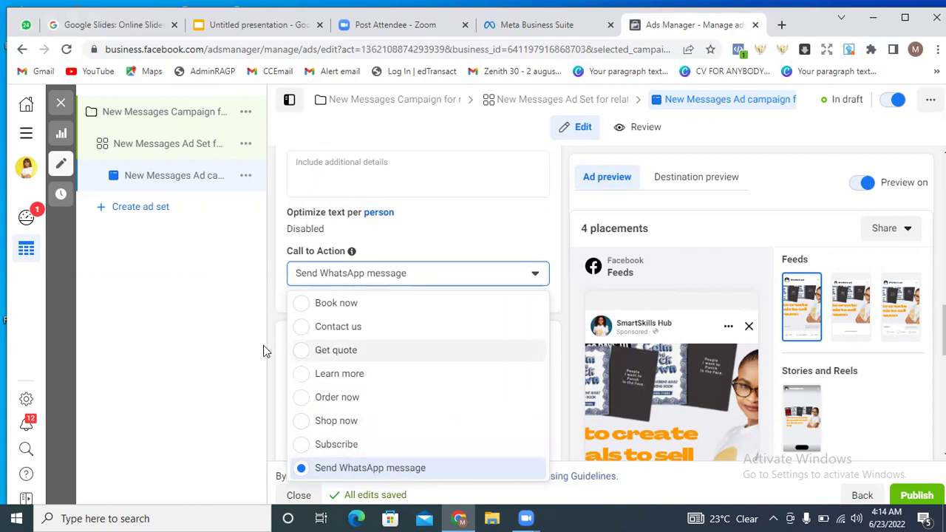
left_click(241, 345)
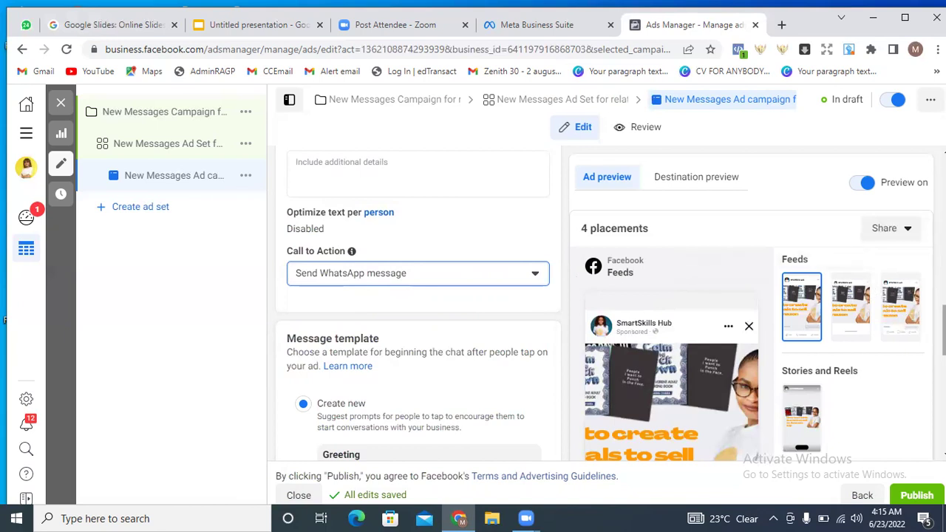
Step: Open the ad's new message template for editing
scroll(419, 304, "down", 1)
scroll(418, 303, "down", 1)
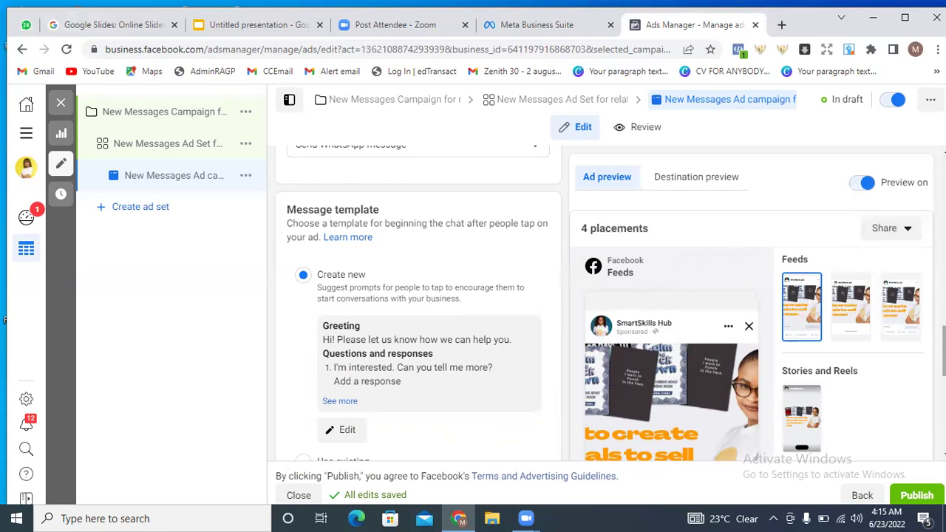
scroll(395, 332, "down", 2)
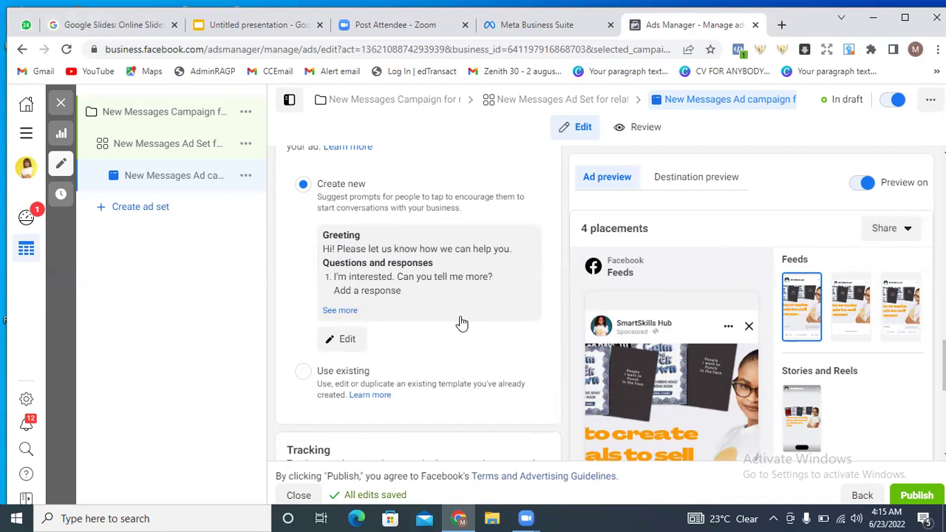
mouse_move(679, 316)
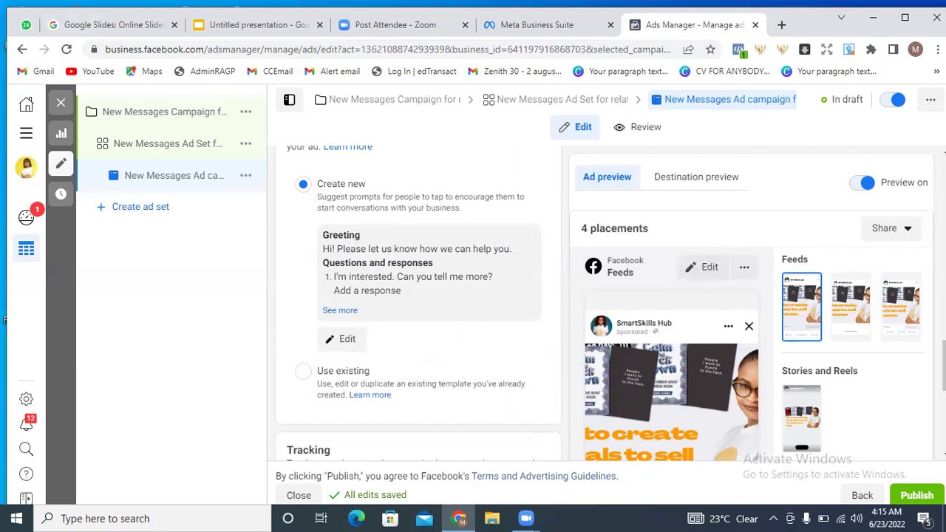
scroll(419, 303, "down", 2)
scroll(419, 296, "up", 2)
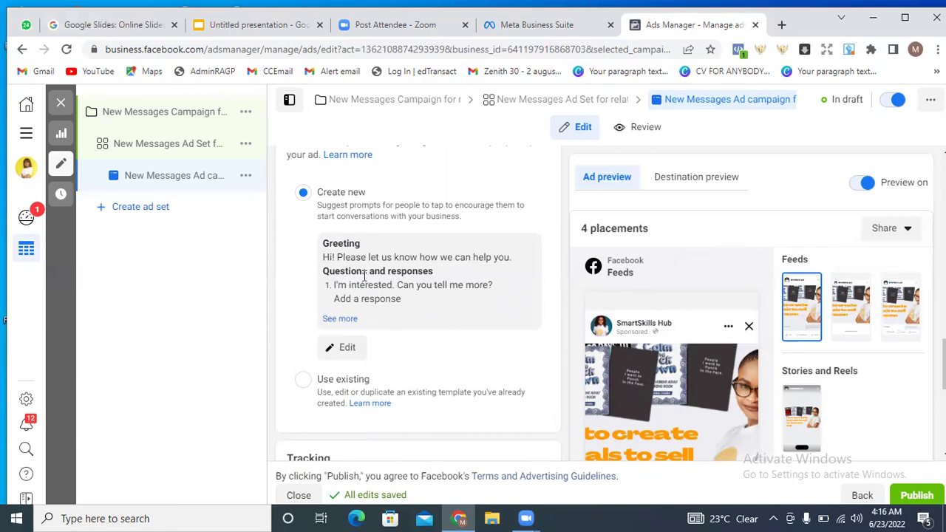
left_click(342, 351)
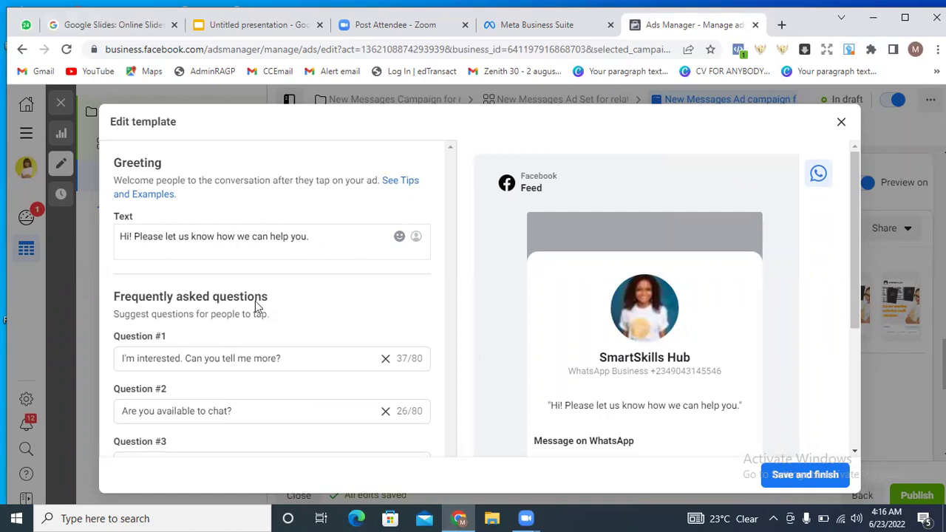
Step: Check the template's greeting and frequently asked questions against the WhatsApp preview and save it as "Welcome message 06-23-22"
left_click_drag(853, 226, 855, 269)
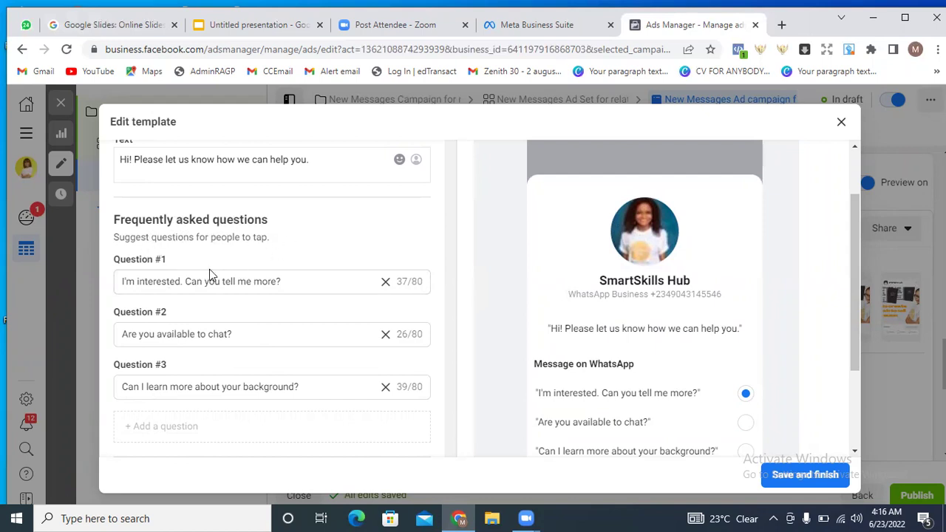
left_click(278, 289)
left_click(387, 343)
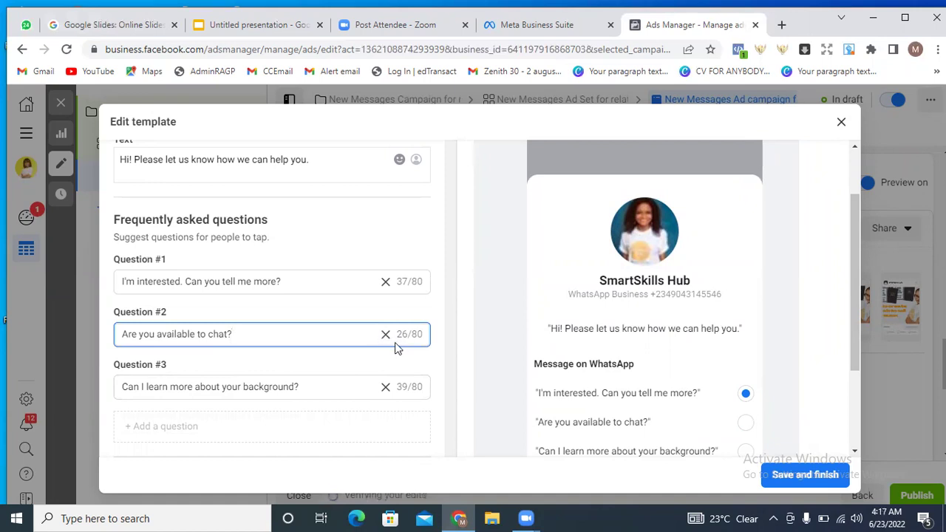
left_click(387, 394)
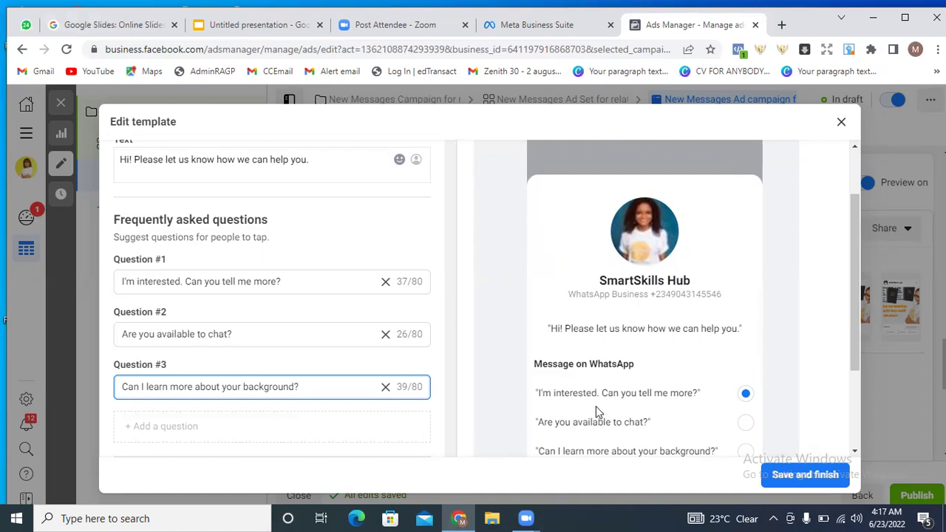
left_click(748, 431)
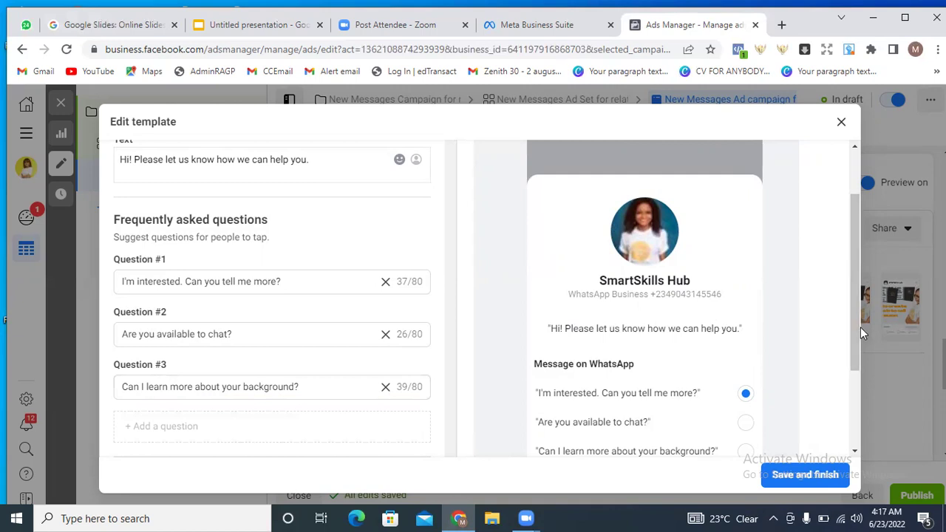
left_click_drag(856, 329, 837, 366)
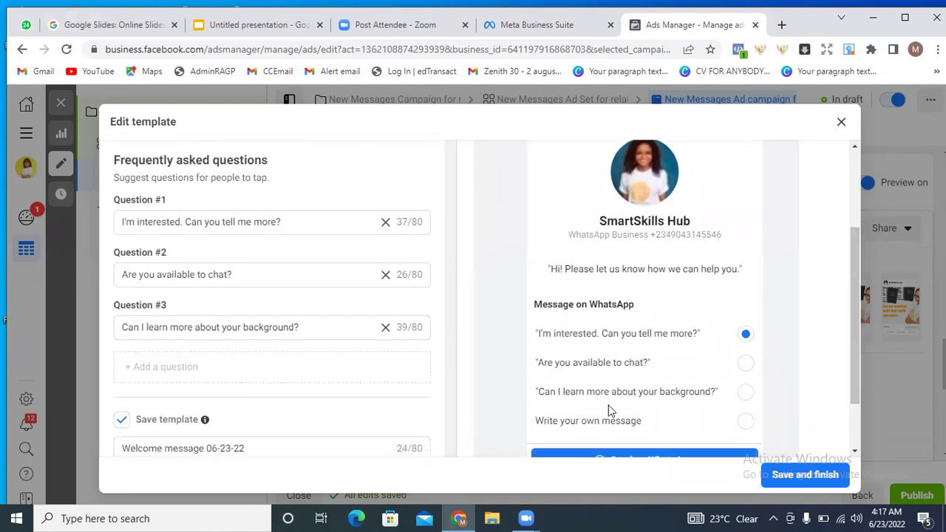
left_click_drag(860, 345, 862, 377)
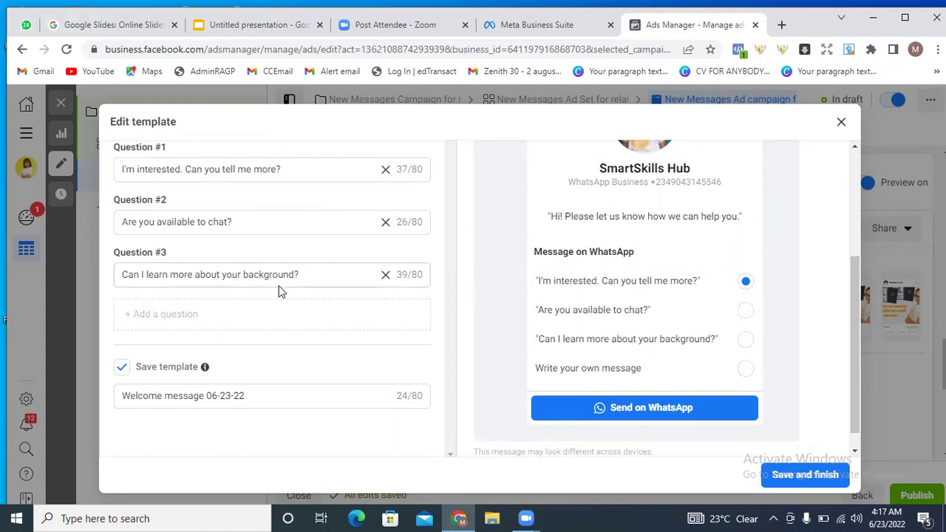
left_click(311, 274)
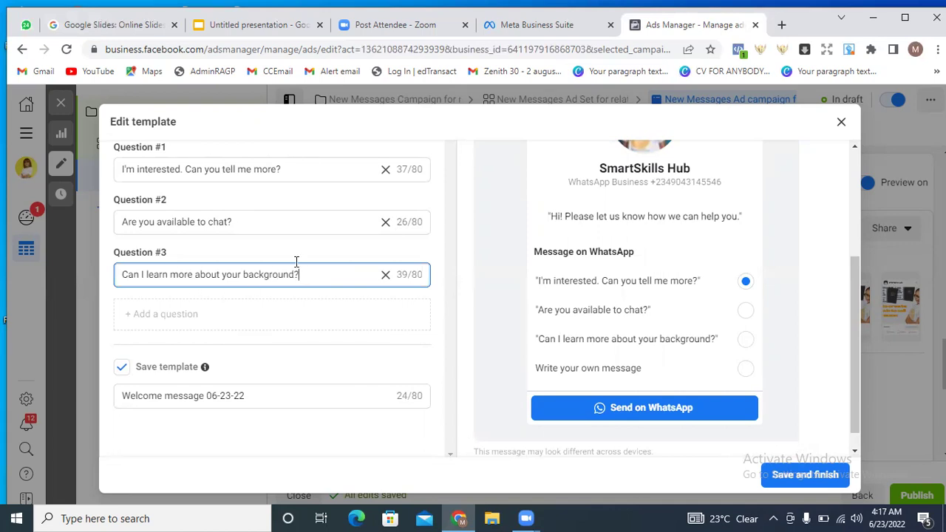
left_click(254, 225)
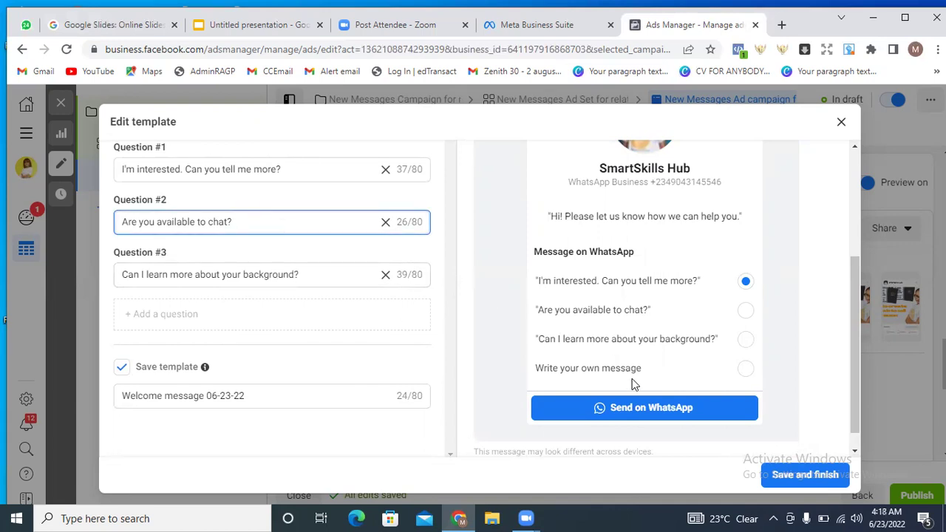
left_click(782, 477)
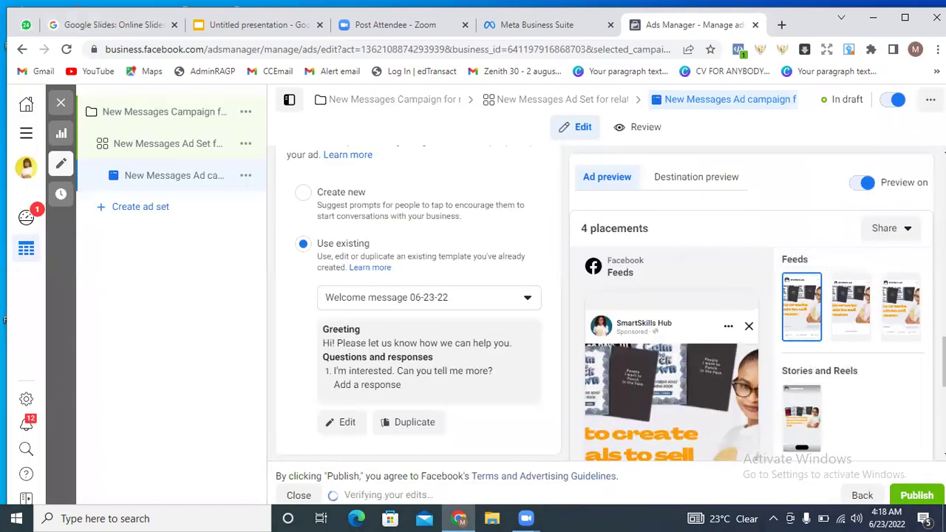
Step: Turn off Website Events in the ad's tracking settings
scroll(611, 303, "down", 10)
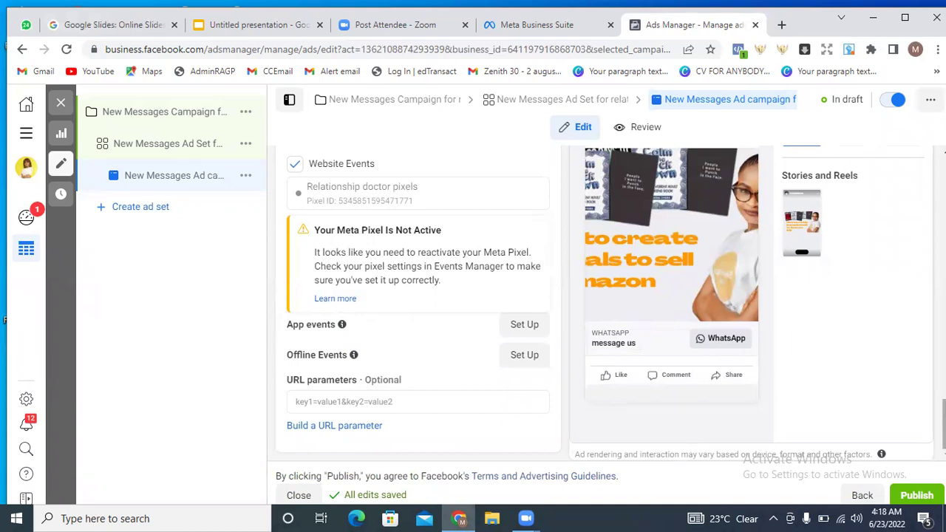
scroll(611, 304, "up", 2)
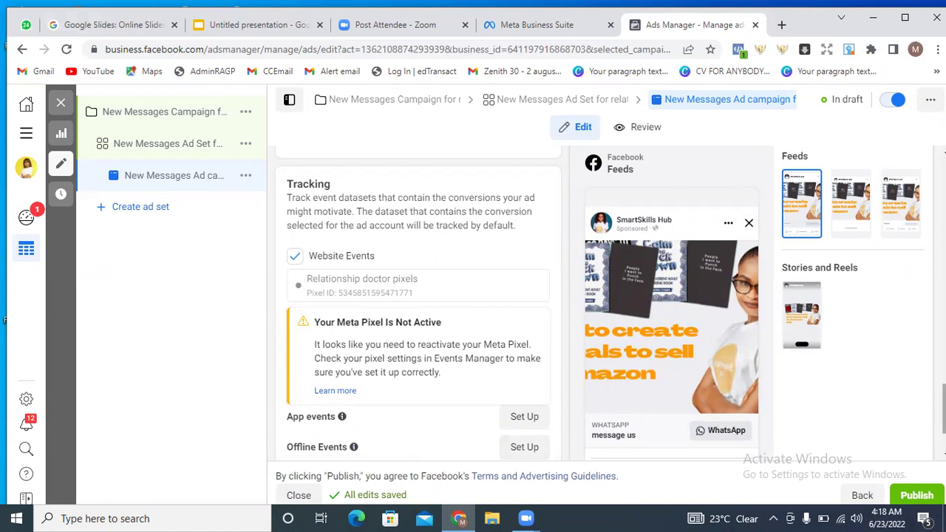
scroll(612, 303, "up", 5)
scroll(417, 303, "down", 1)
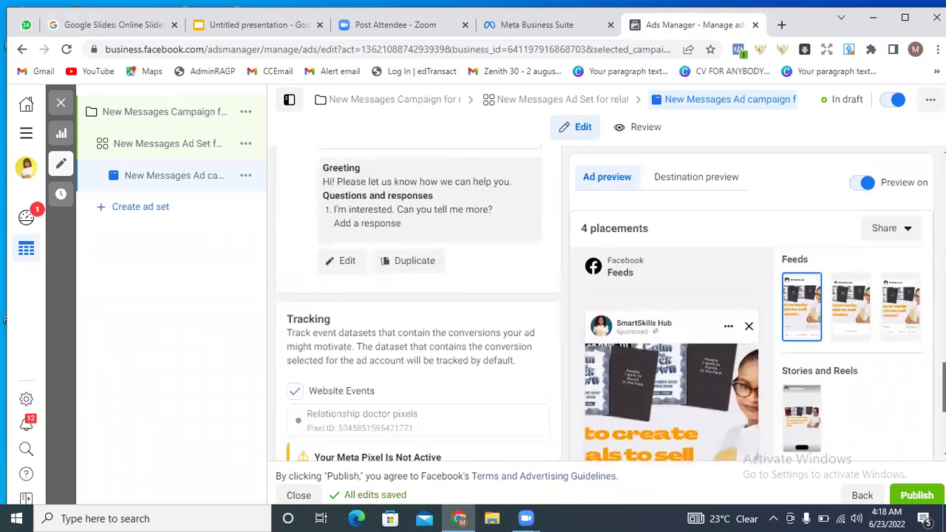
scroll(697, 347, "down", 2)
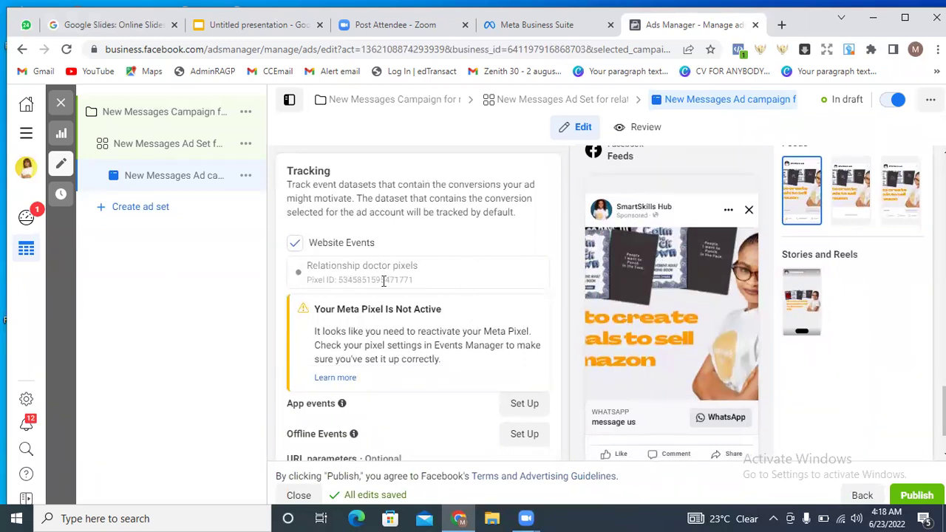
left_click(294, 244)
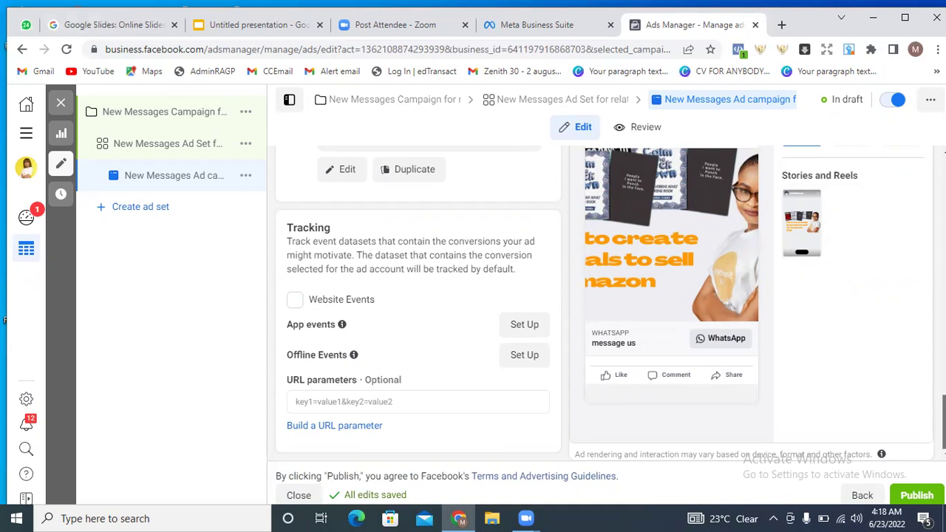
Step: Review the whole ad setup from the ad name and identity through the creative and message template to tracking
scroll(943, 422, "up", 2)
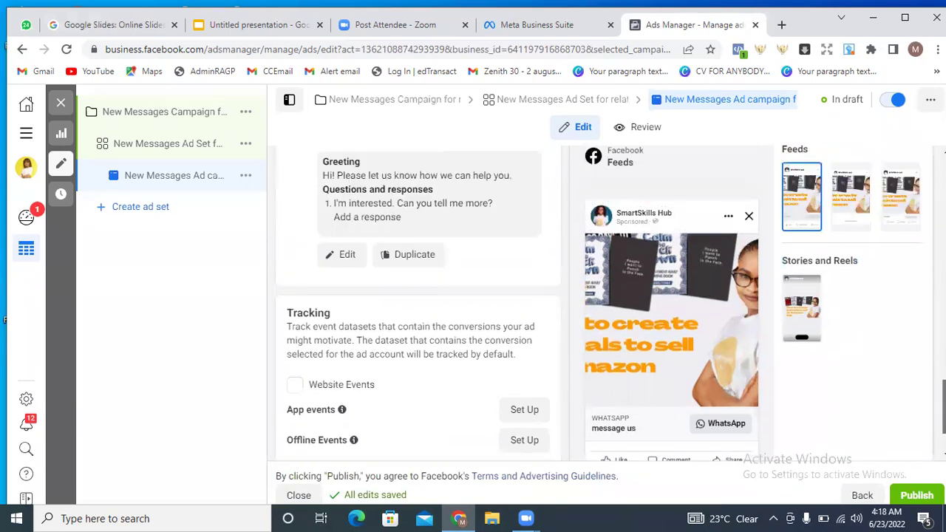
scroll(943, 421, "down", 2)
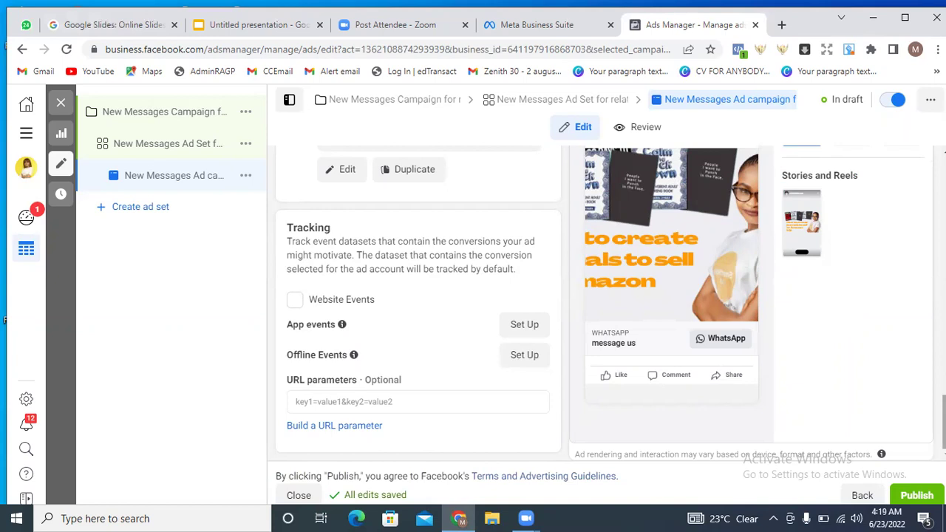
scroll(612, 302, "up", 10)
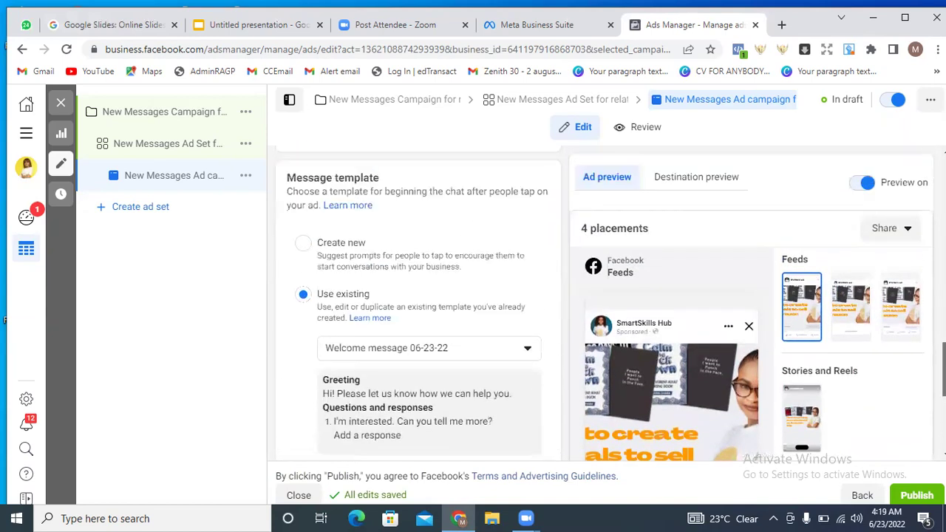
scroll(418, 310, "up", 10)
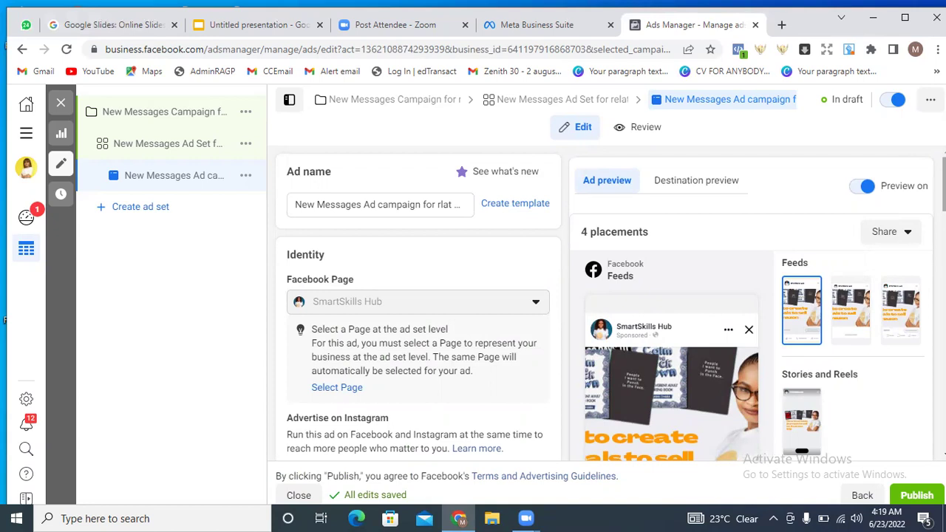
scroll(419, 311, "down", 15)
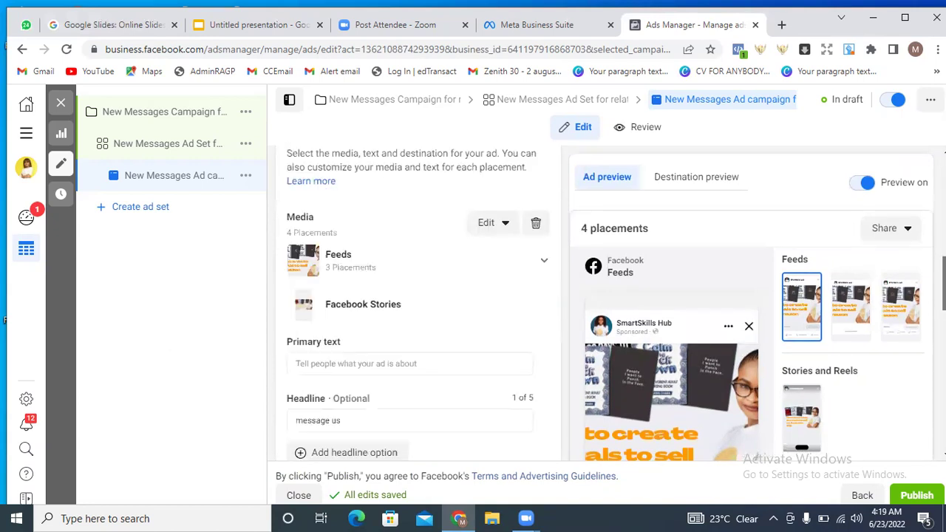
scroll(419, 311, "down", 2)
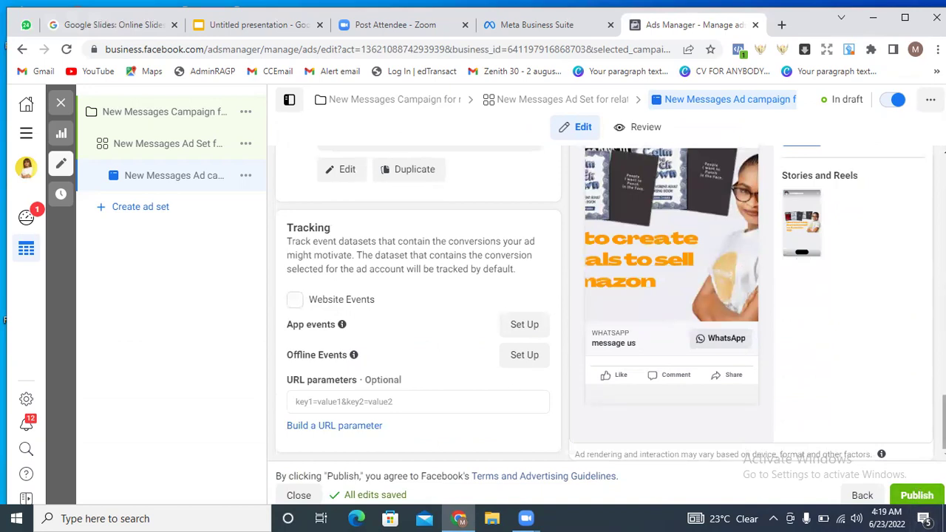
scroll(419, 310, "up", 17)
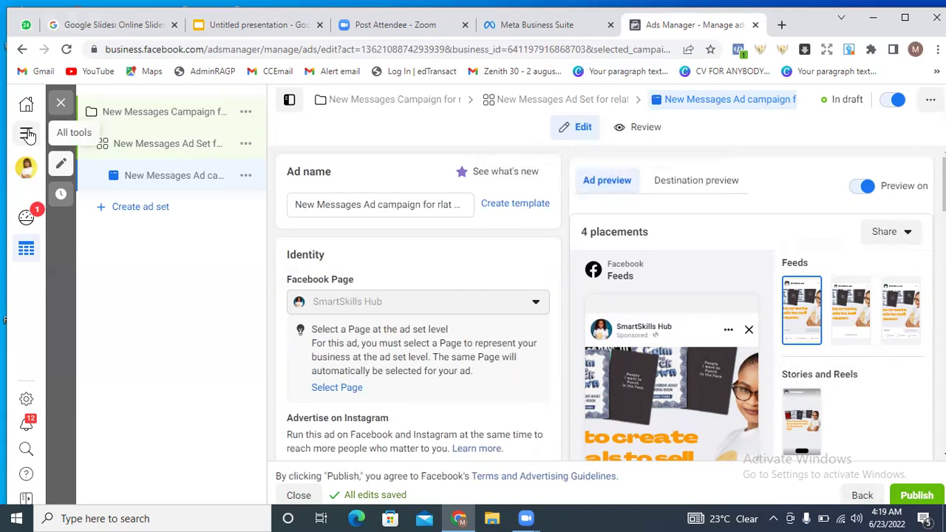
Step: Open Ads Manager from the list of all business tools
left_click(26, 131)
left_click(101, 196)
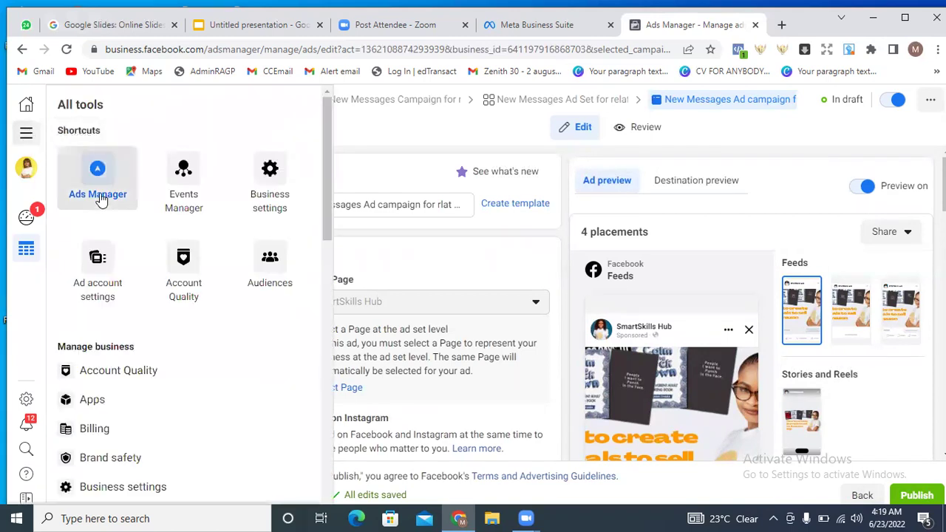
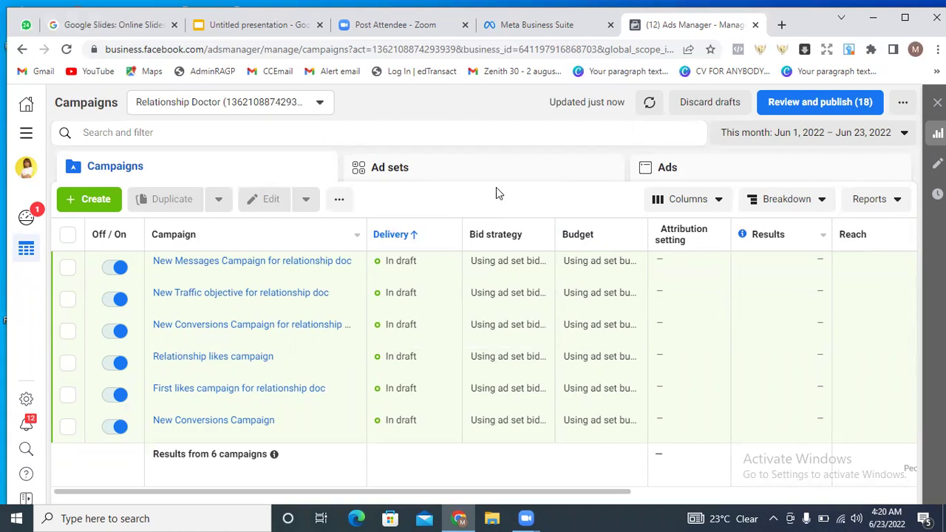
Step: Create a new campaign with the Traffic objective
left_click(94, 198)
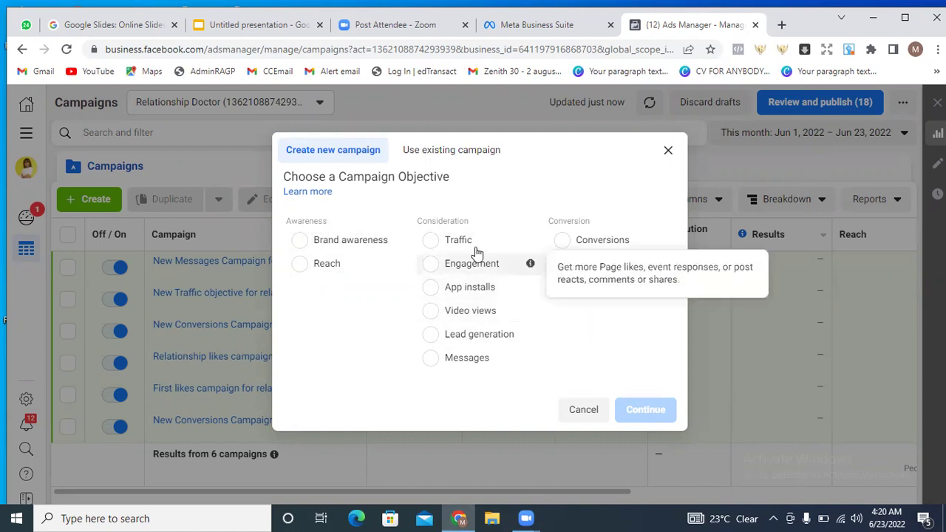
left_click(434, 244)
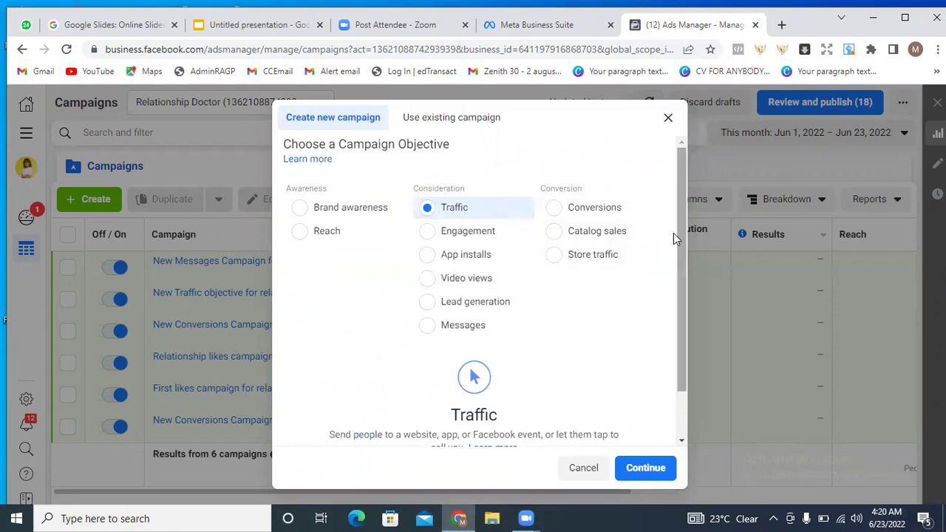
left_click_drag(682, 193, 686, 168)
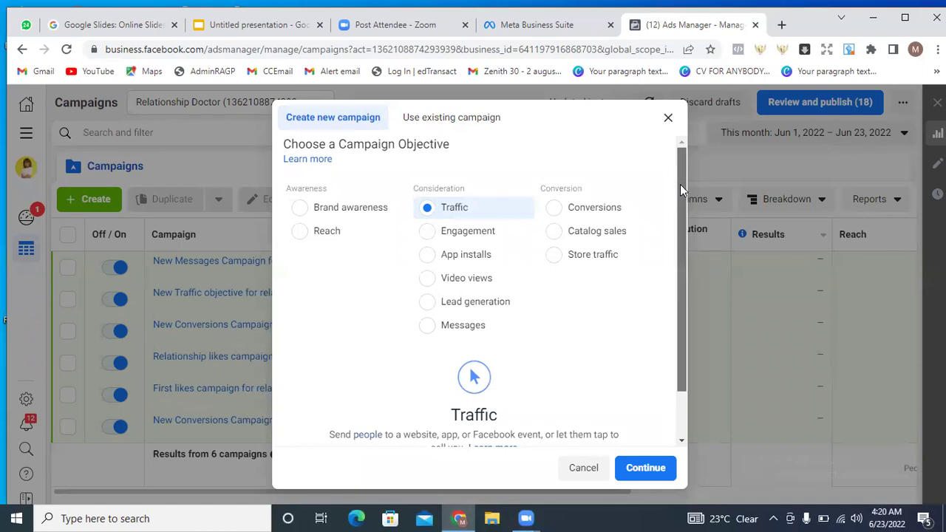
mouse_move(681, 184)
left_mouse_down()
mouse_move(685, 227)
mouse_move(687, 181)
left_mouse_up()
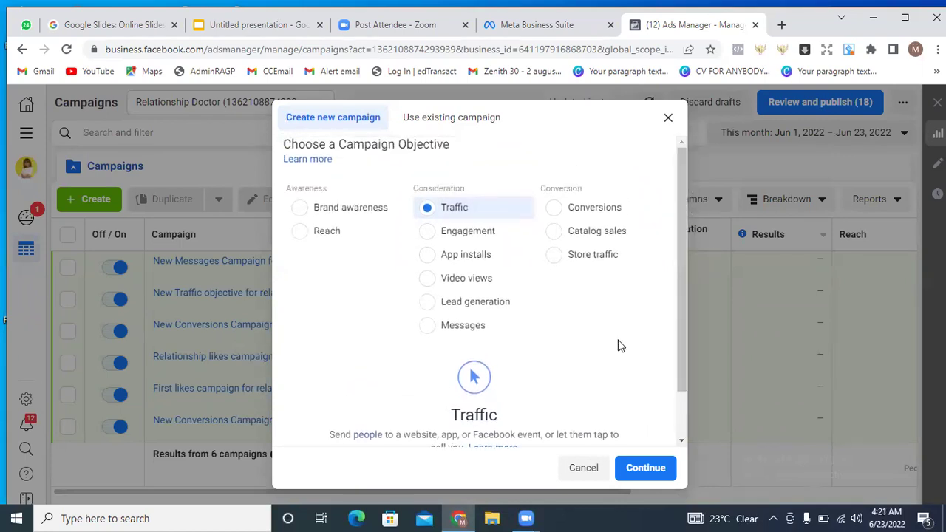
left_click(635, 471)
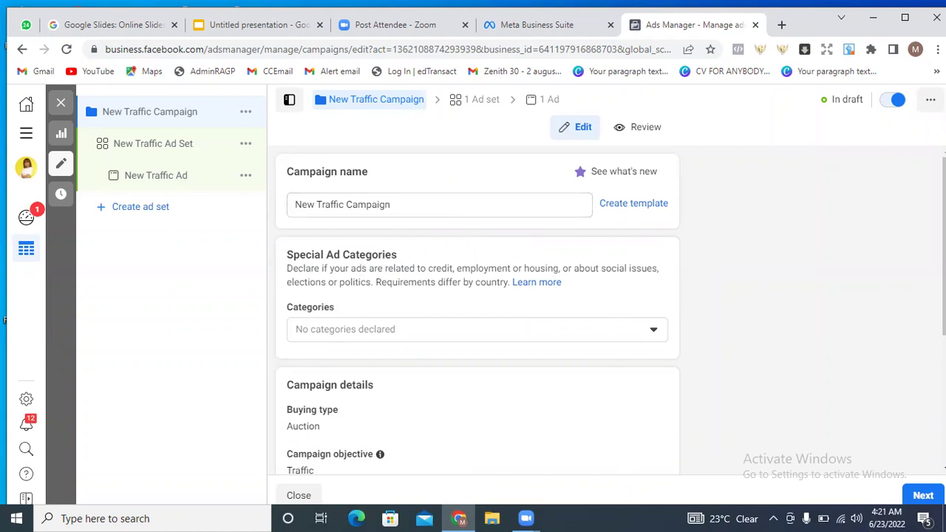
Step: Open the New Traffic Ad Set and set WhatsApp as the place to drive traffic
scroll(478, 311, "down", 3)
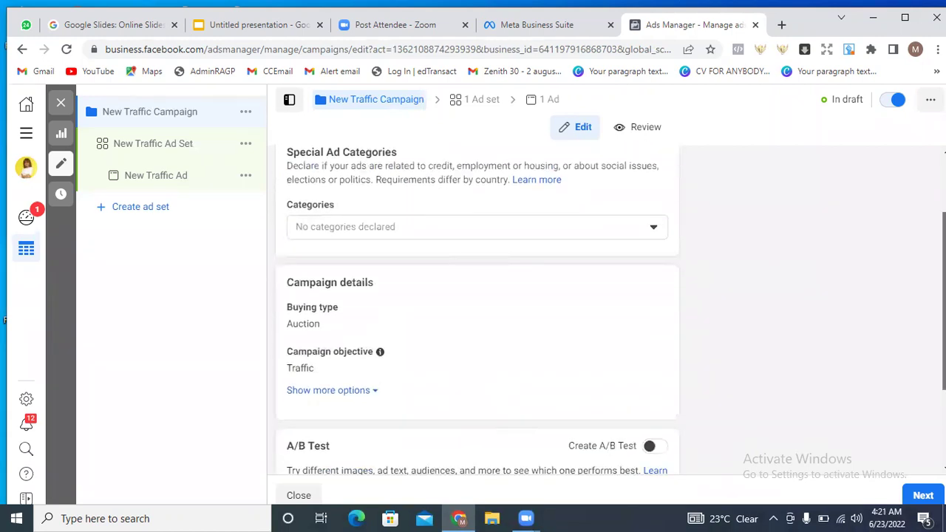
scroll(485, 332, "up", 1)
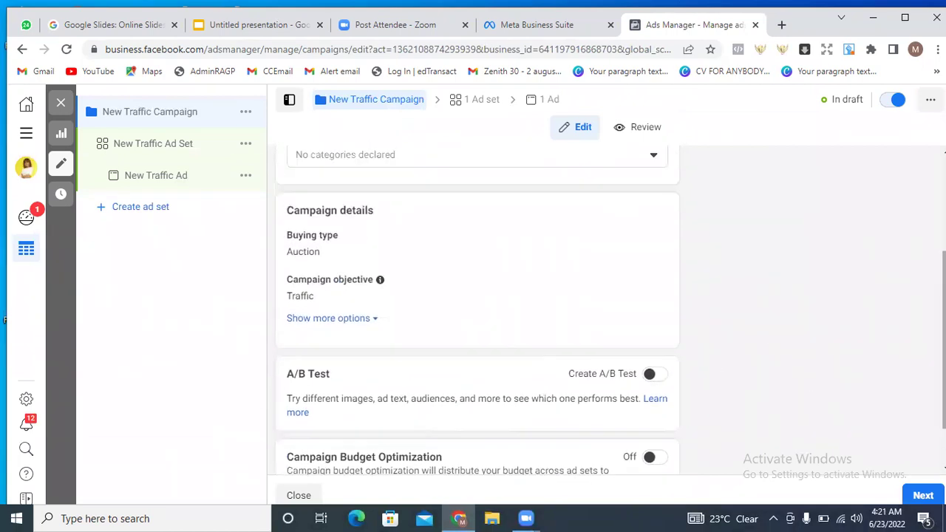
scroll(477, 310, "up", 3)
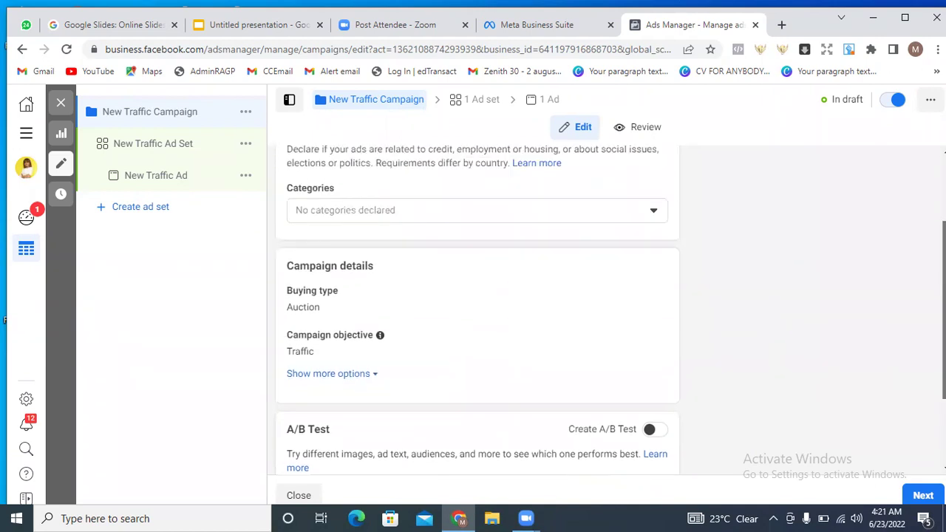
left_click(130, 148)
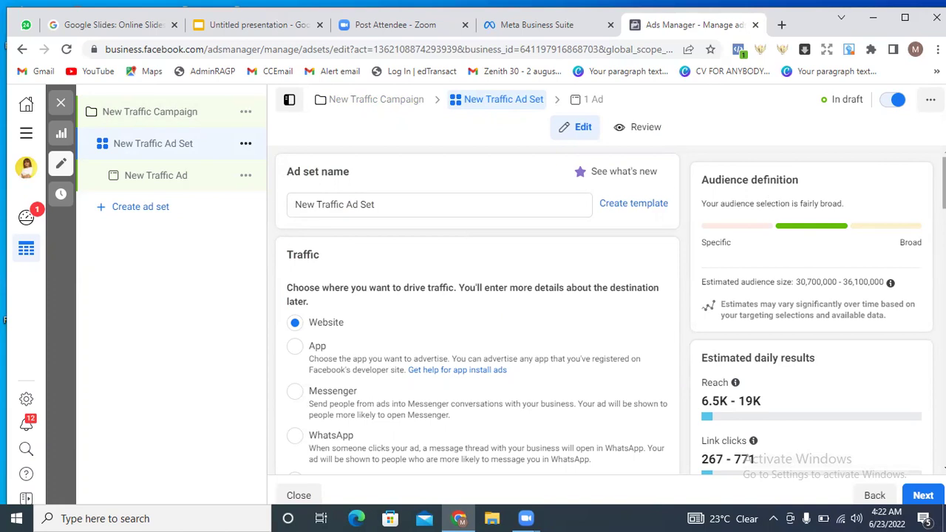
scroll(478, 309, "down", 1)
scroll(477, 309, "down", 1)
scroll(477, 309, "up", 2)
scroll(665, 300, "down", 2)
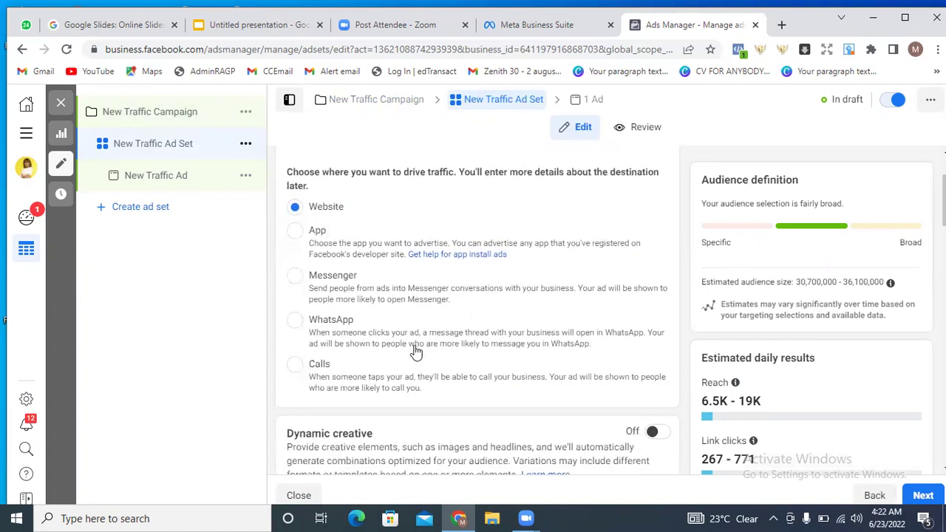
left_click(294, 321)
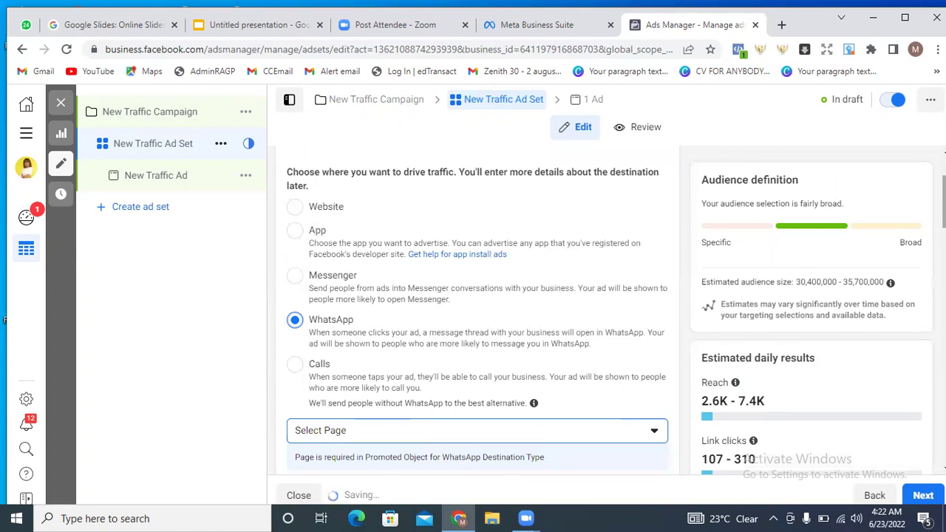
Step: Select SmartSkills Hub from the SmartSkills pages as the Page for the WhatsApp destination
scroll(481, 310, "down", 1)
scroll(666, 296, "down", 1)
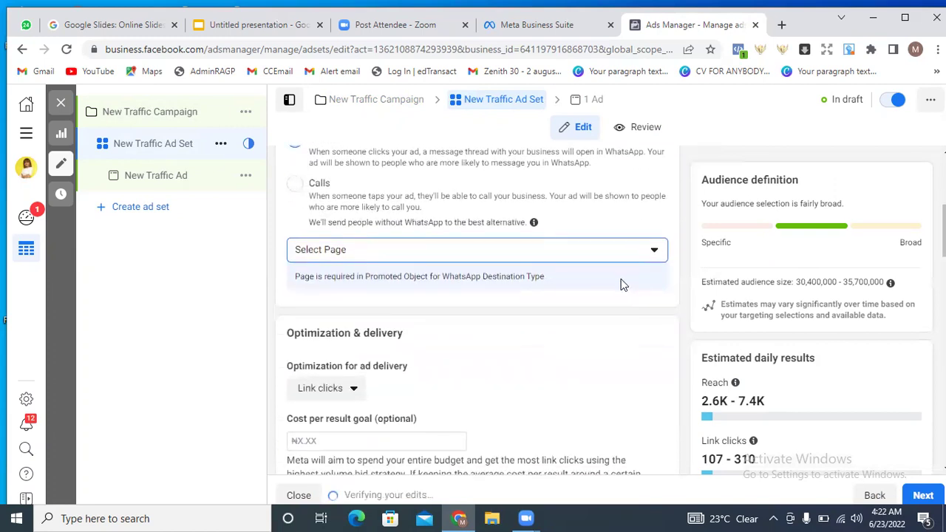
left_click(654, 253)
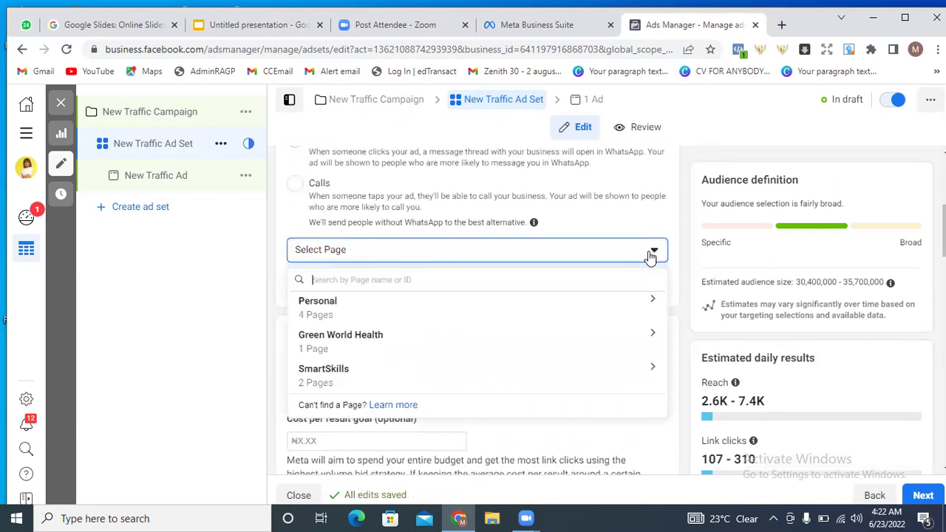
left_click(654, 301)
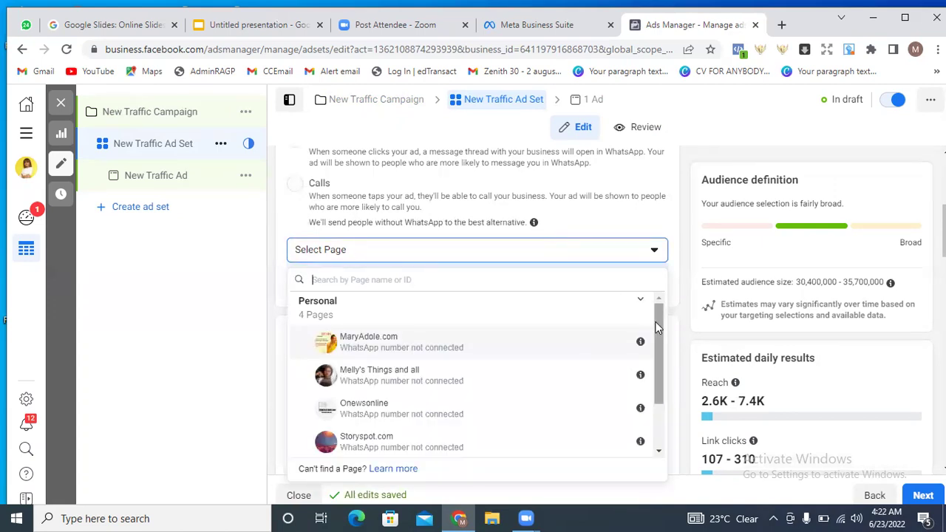
scroll(652, 371, "down", 2)
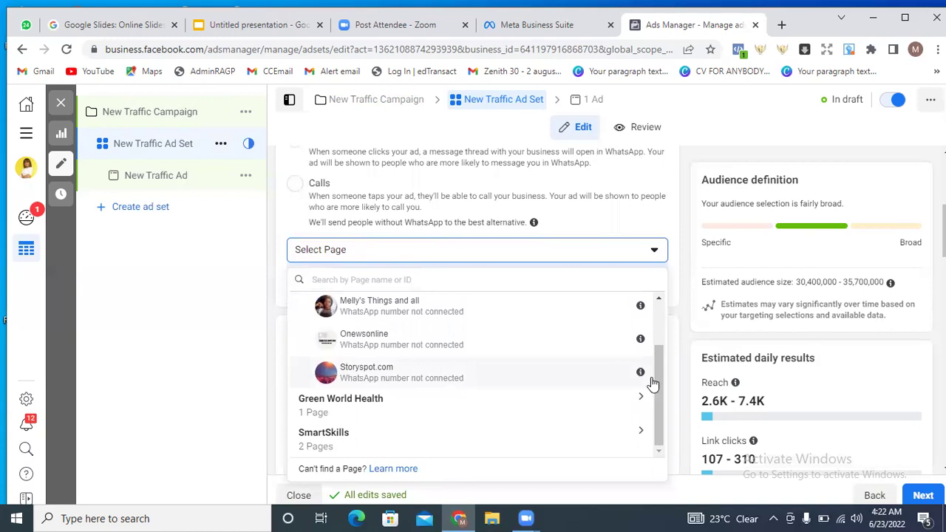
mouse_move(661, 399)
left_mouse_down()
mouse_move(658, 342)
mouse_move(656, 392)
left_mouse_up()
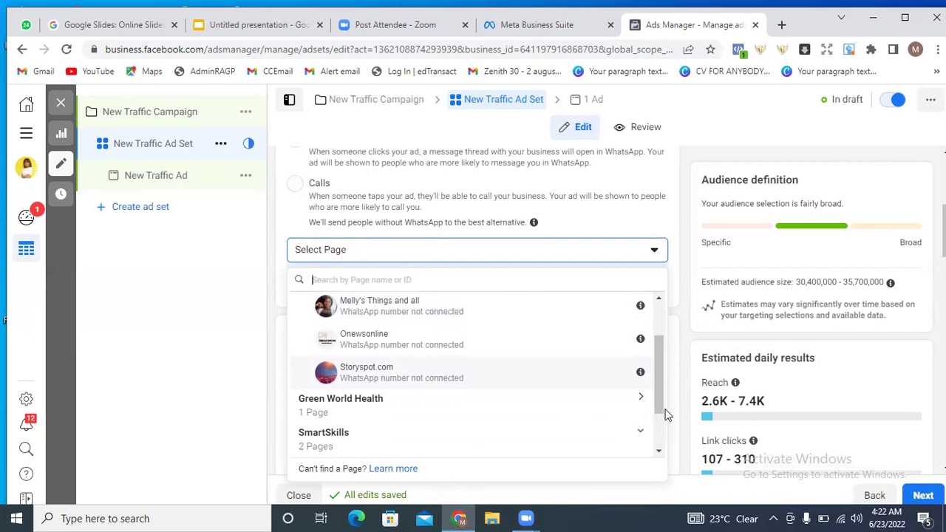
left_click(655, 435)
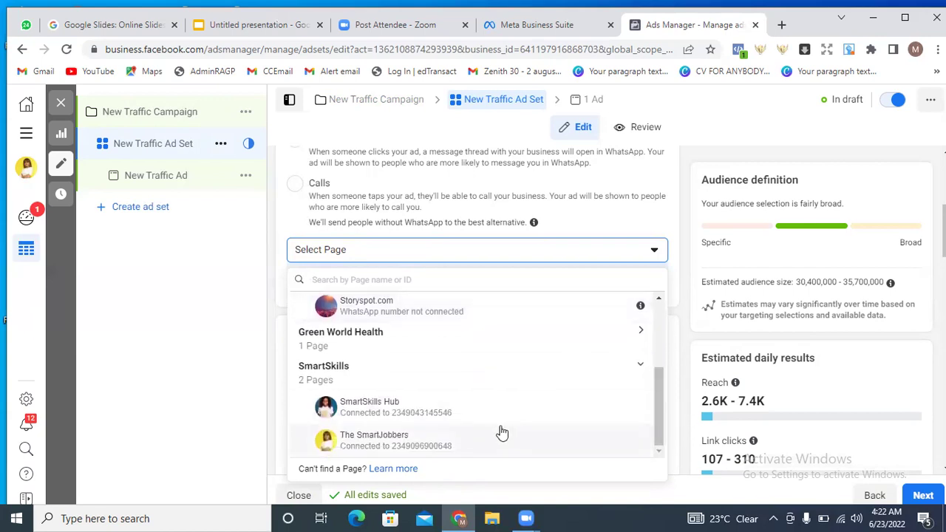
left_click(497, 414)
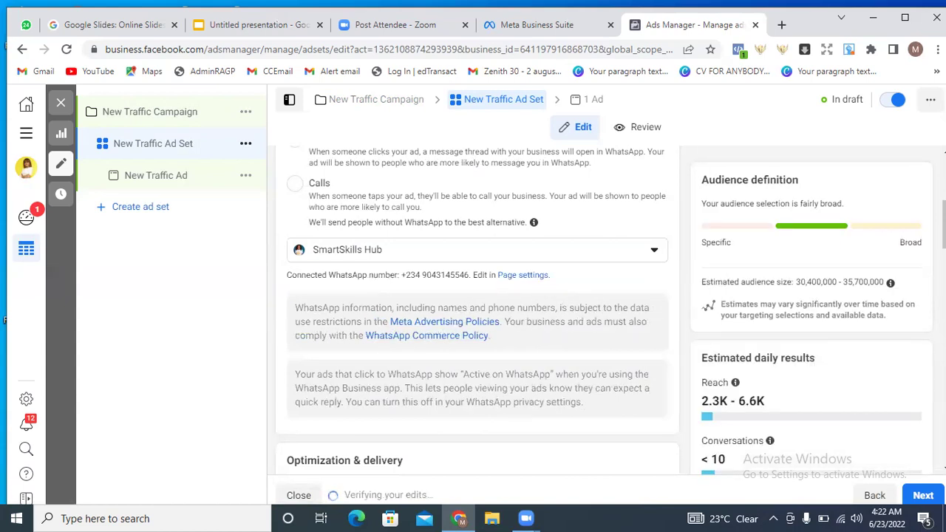
Step: Review the traffic ad set's optimization, budget and schedule, audience and placement settings
scroll(943, 222, "down", 3)
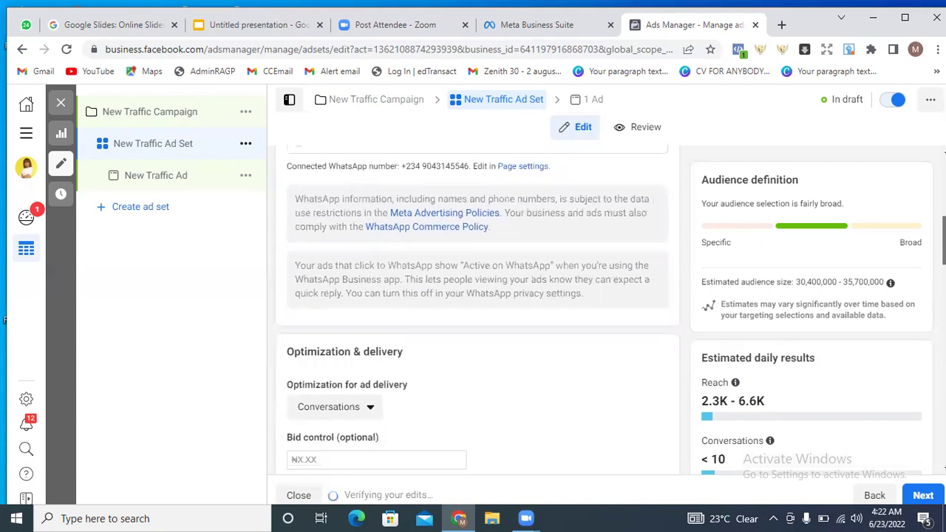
scroll(943, 296, "down", 5)
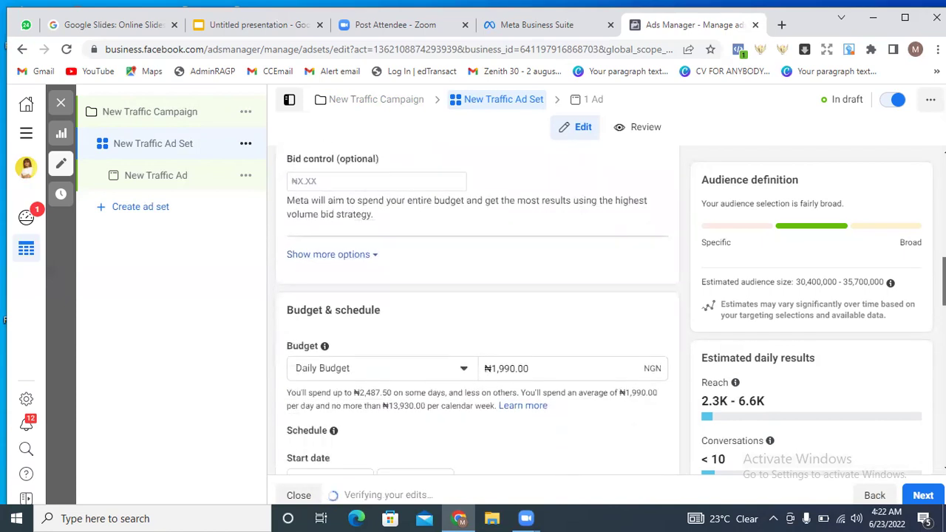
scroll(942, 310, "down", 6)
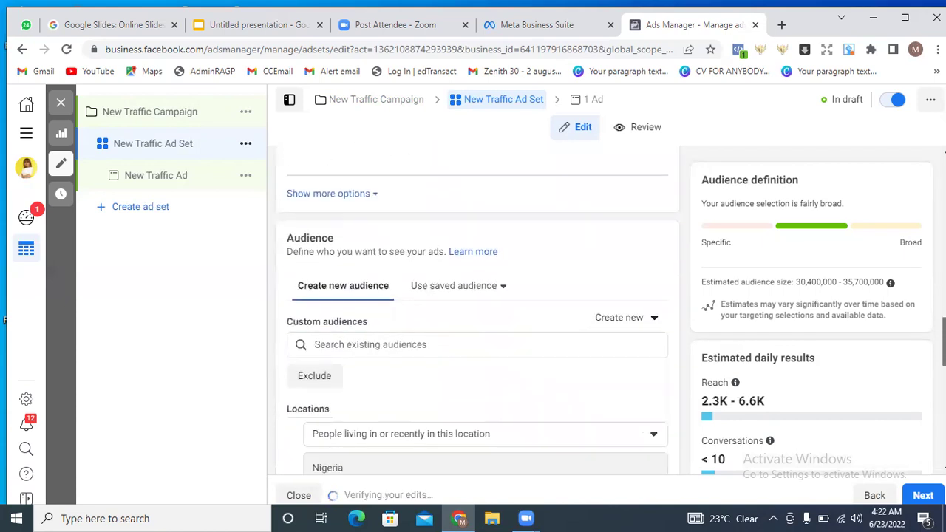
scroll(943, 311, "down", 5)
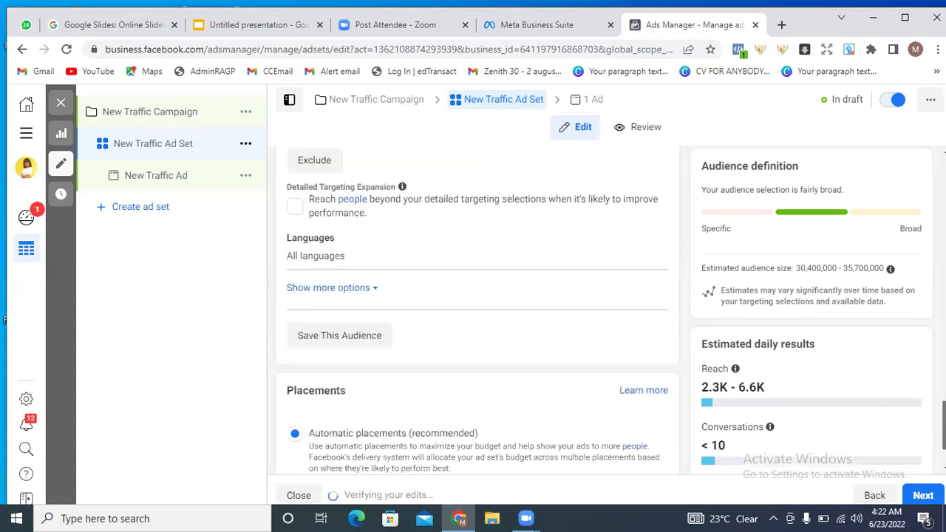
scroll(943, 310, "up", 8)
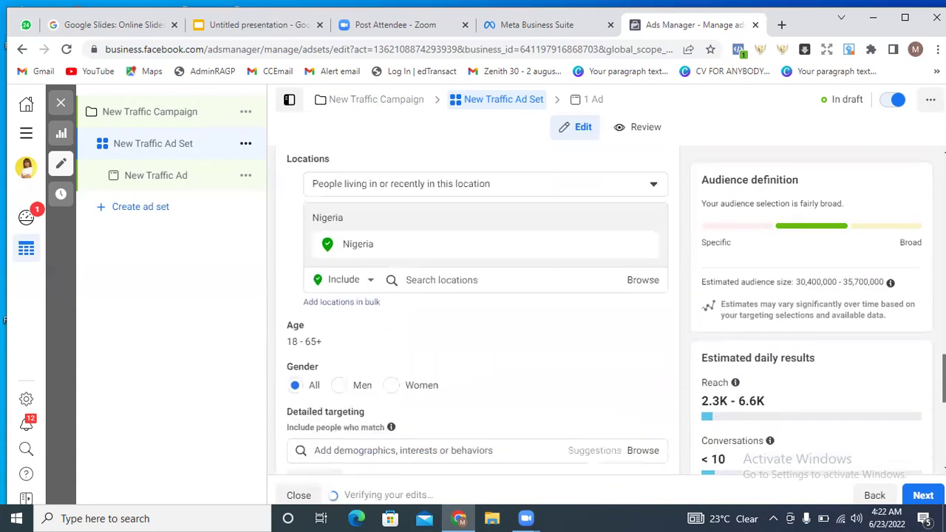
scroll(942, 310, "up", 3)
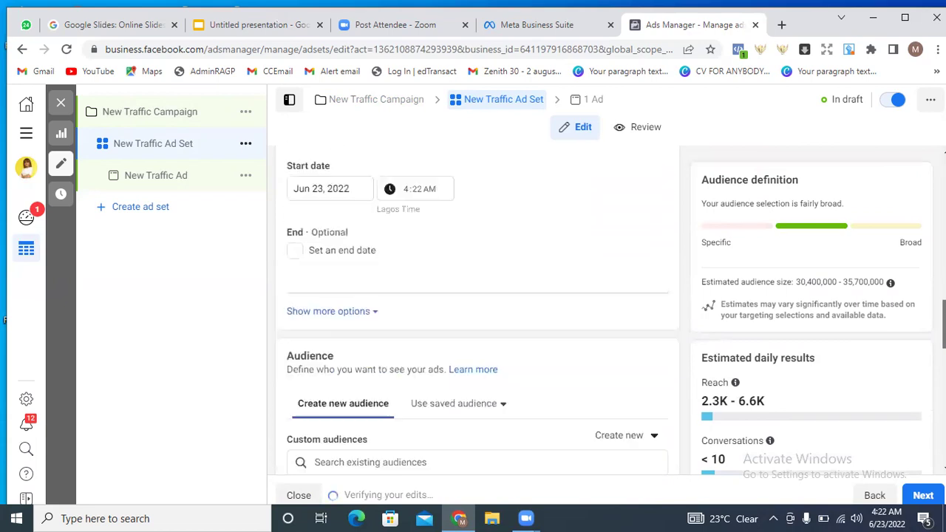
scroll(942, 310, "down", 2)
scroll(477, 311, "down", 4)
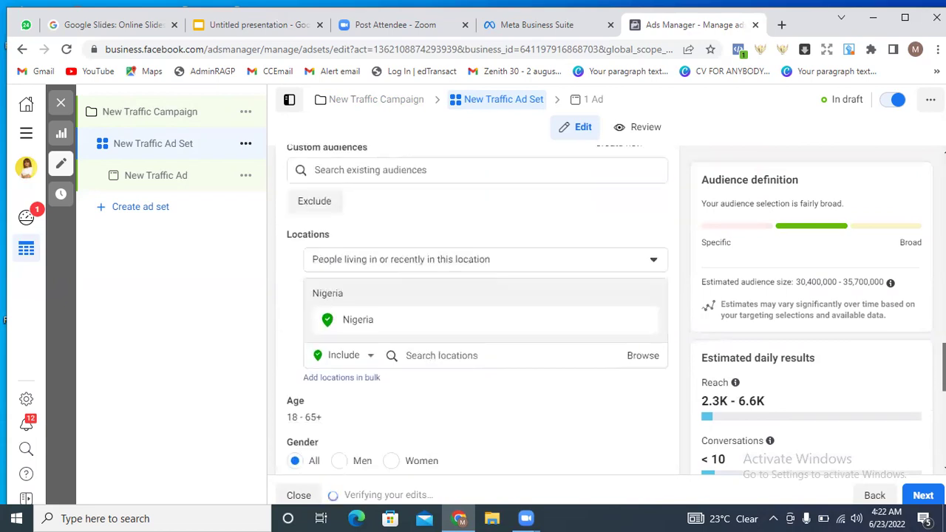
scroll(477, 311, "down", 5)
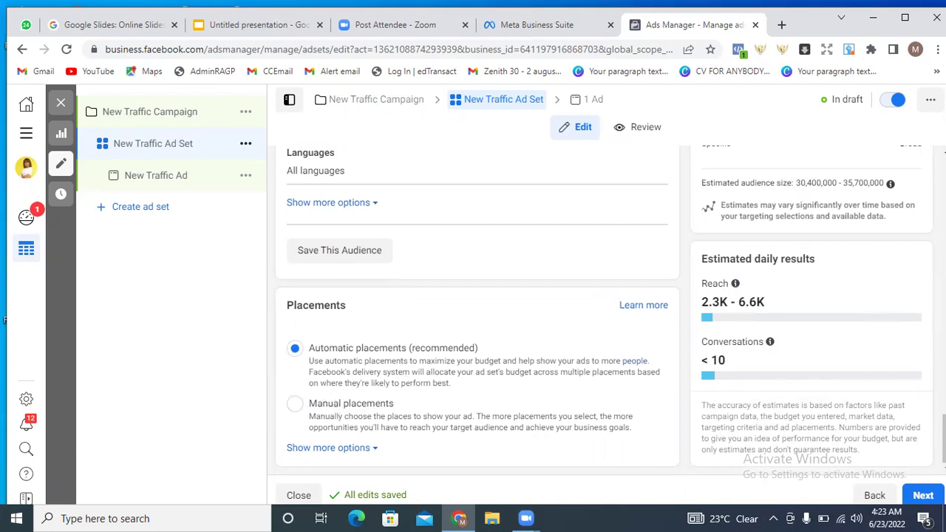
scroll(474, 311, "up", 4)
scroll(473, 310, "down", 4)
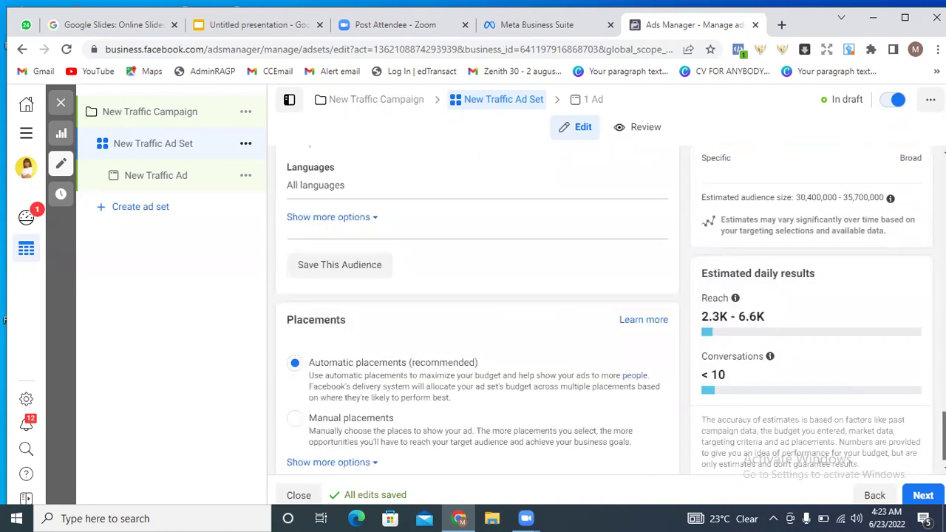
Step: Open the New Traffic Ad for editing and dismiss the recommendation to make a carousel ad
left_click(154, 178)
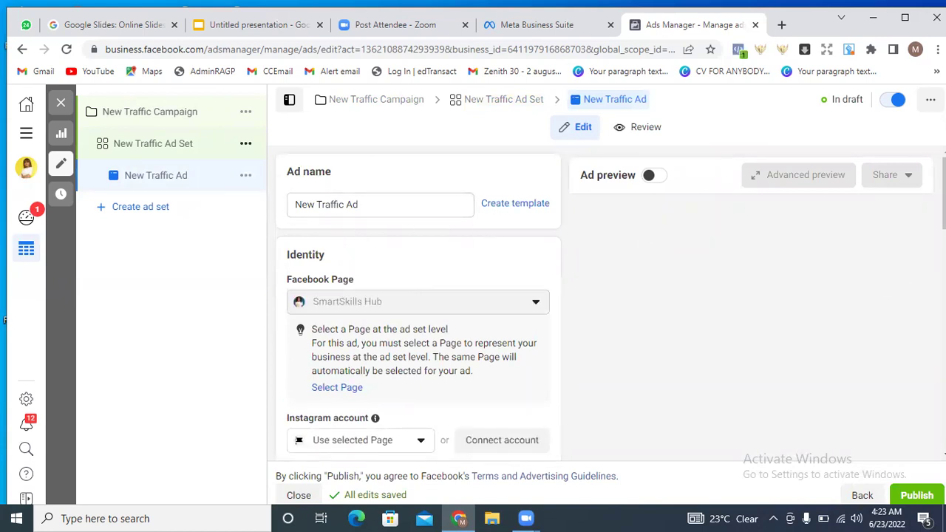
scroll(419, 310, "down", 2)
scroll(419, 310, "down", 1)
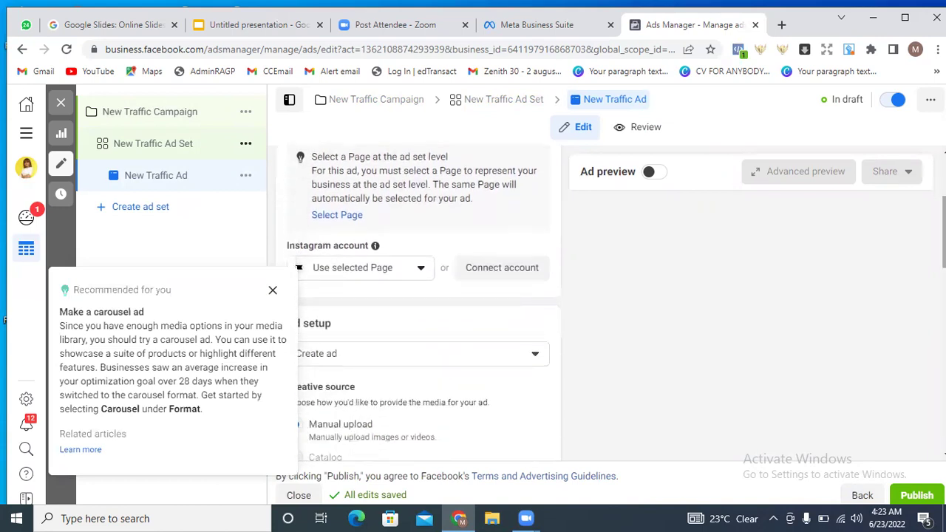
left_click(273, 291)
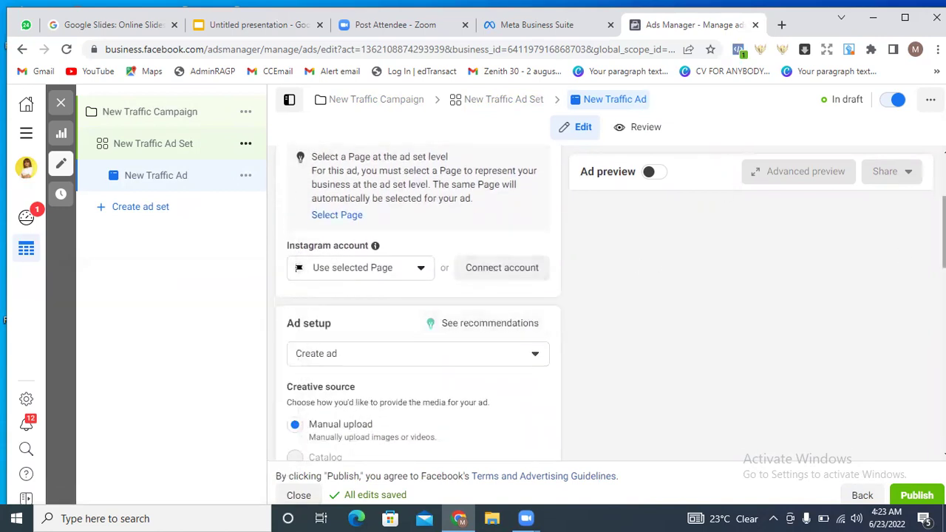
Step: Review the traffic ad's settings from identity and ad setup through creative, call to action and tracking
scroll(419, 303, "up", 2)
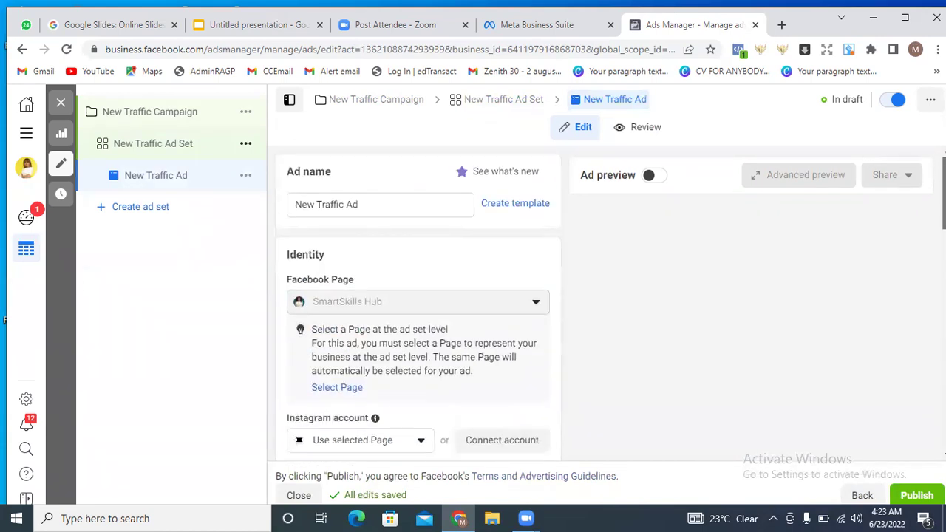
scroll(418, 304, "down", 3)
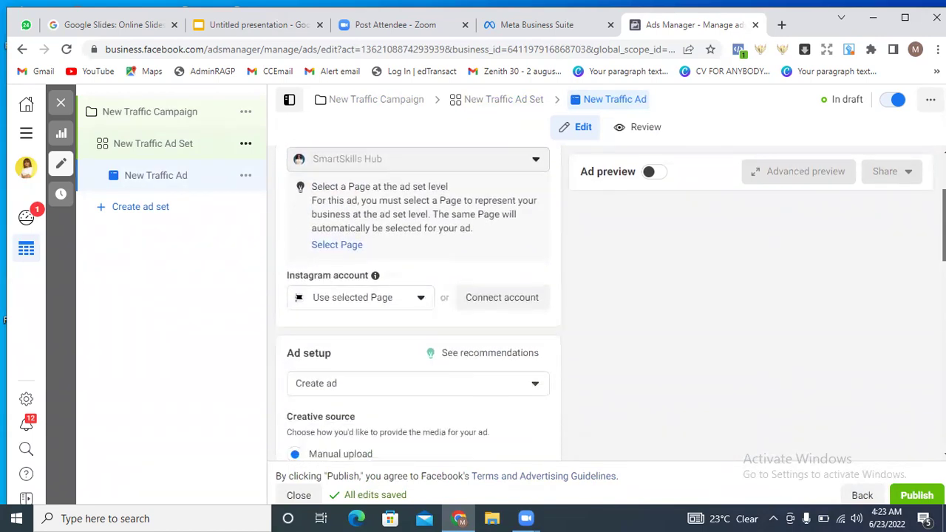
scroll(419, 303, "down", 4)
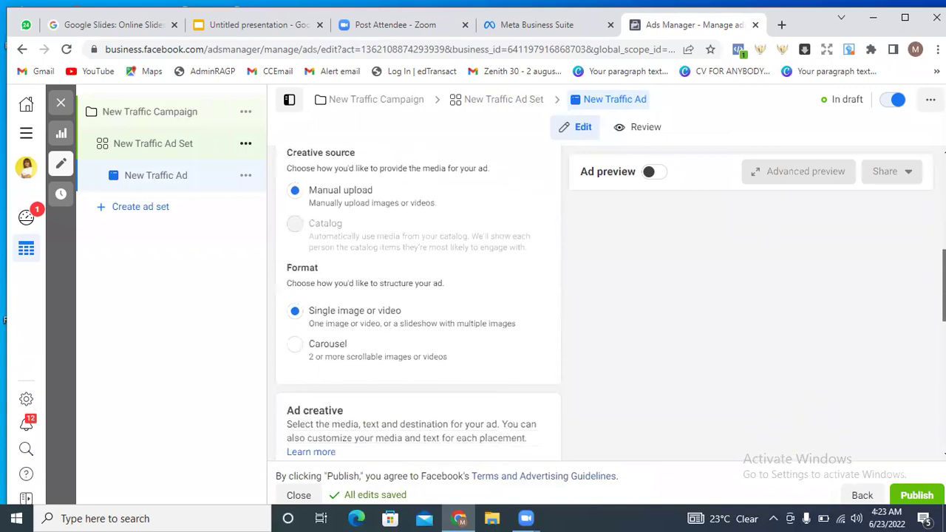
scroll(418, 303, "down", 5)
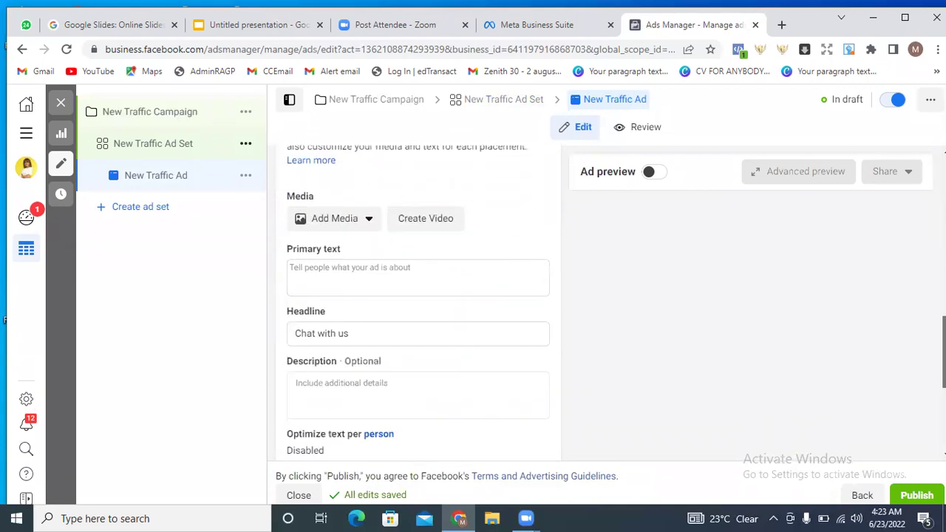
scroll(418, 303, "down", 3)
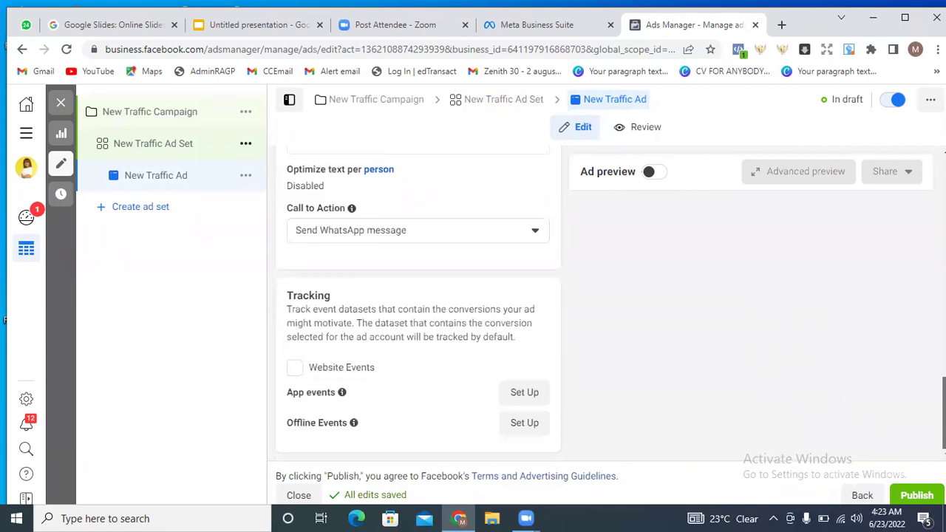
scroll(418, 304, "up", 2)
scroll(419, 303, "up", 1)
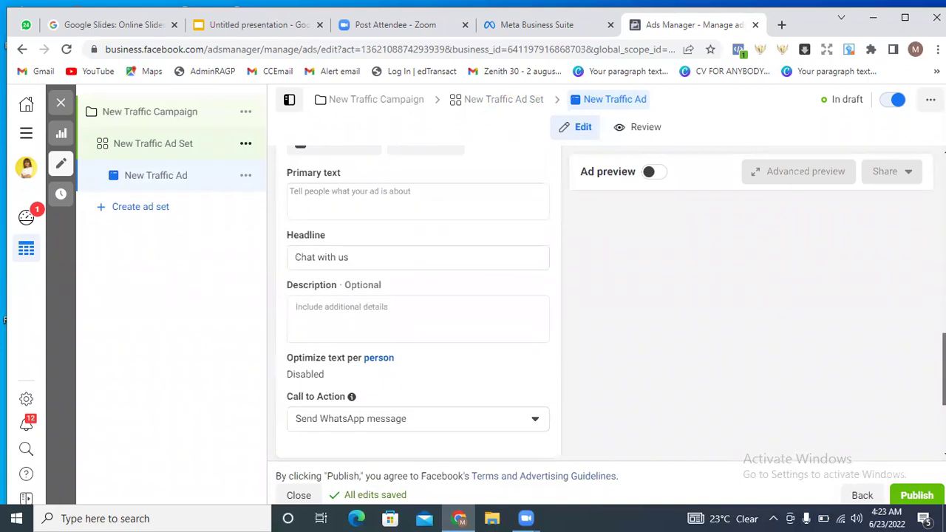
scroll(418, 303, "up", 1)
scroll(419, 303, "up", 5)
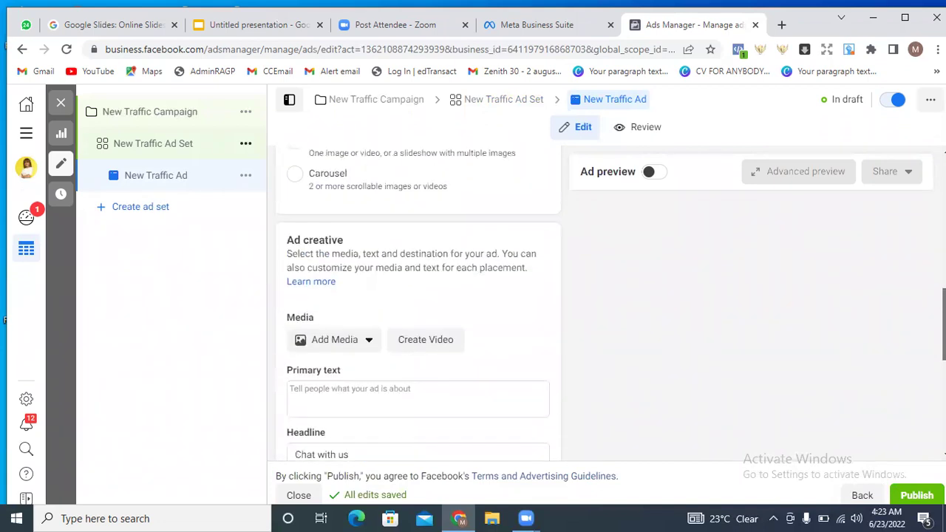
scroll(418, 303, "up", 3)
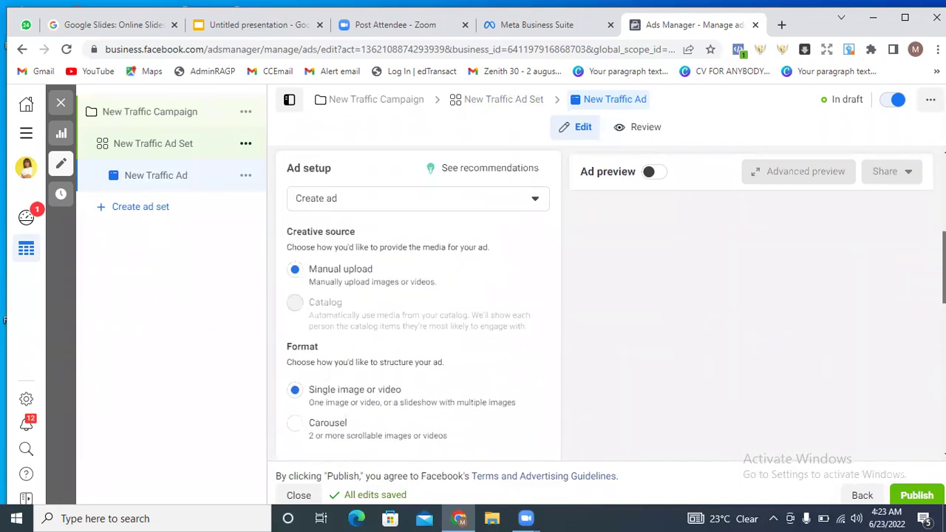
scroll(419, 303, "up", 1)
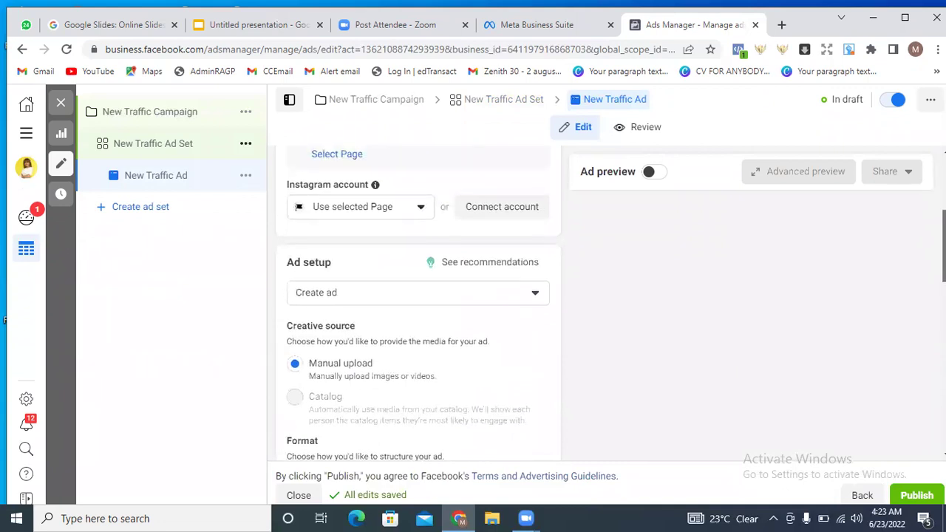
scroll(548, 222, "up", 4)
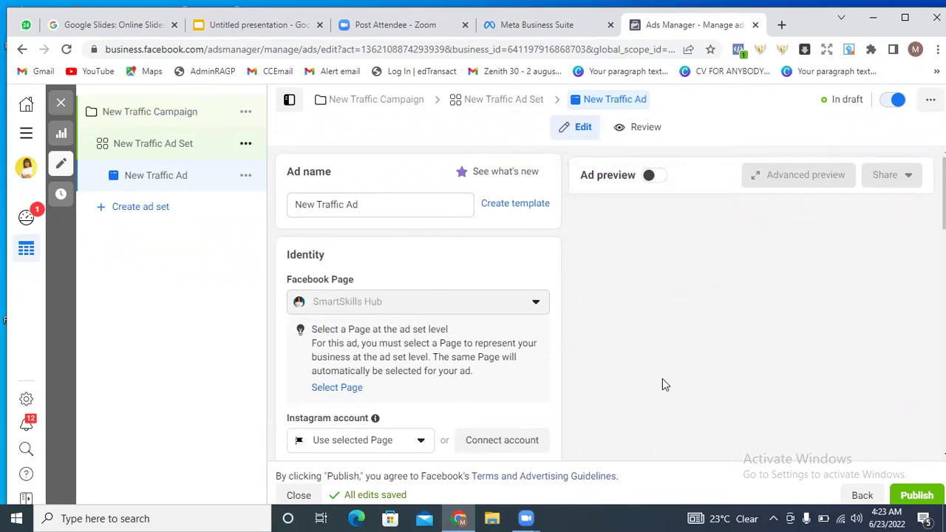
Step: Go through the traffic ad form again, examining the Instagram account, creative source, format, media, text fields, call to action and event tracking
scroll(611, 303, "down", 3)
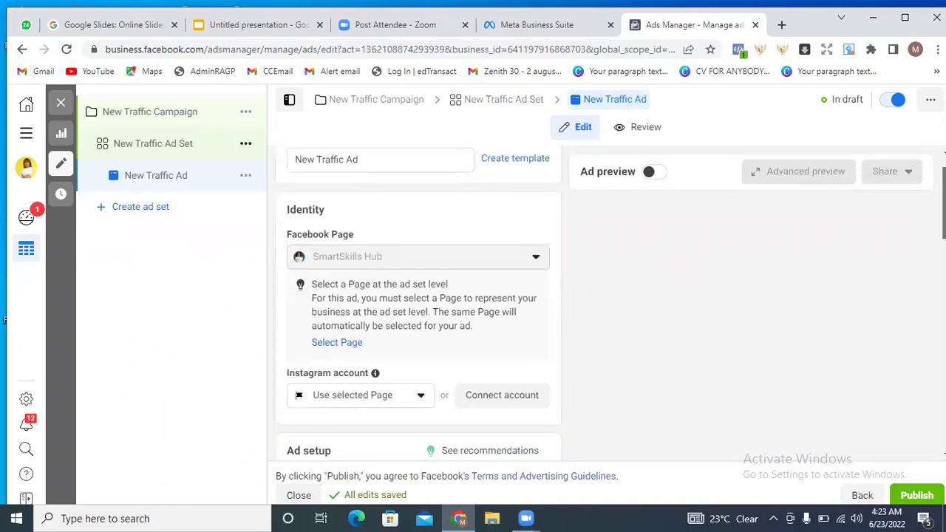
scroll(644, 254, "down", 2)
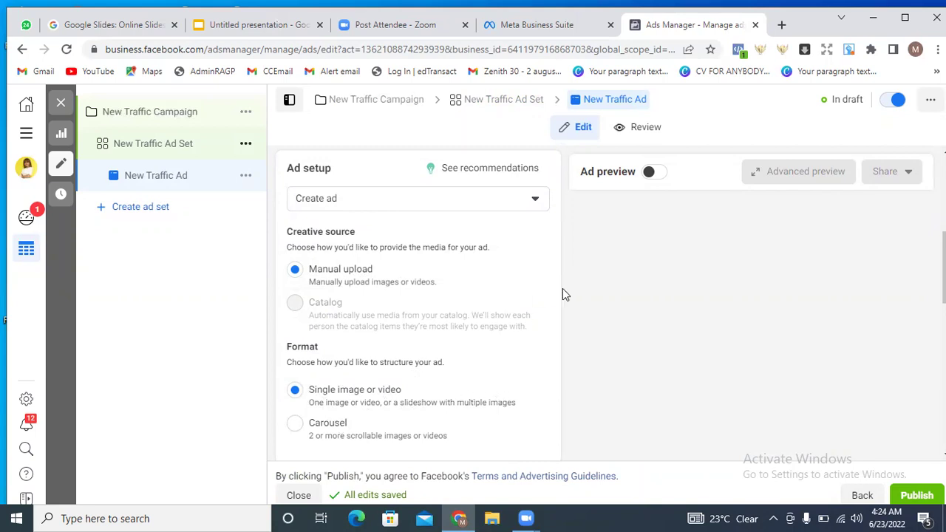
scroll(418, 303, "down", 2)
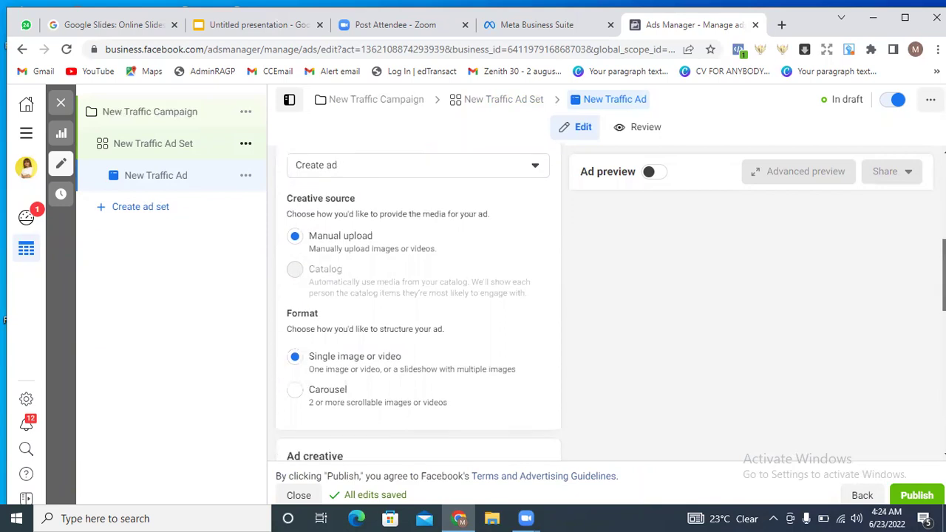
scroll(419, 304, "down", 2)
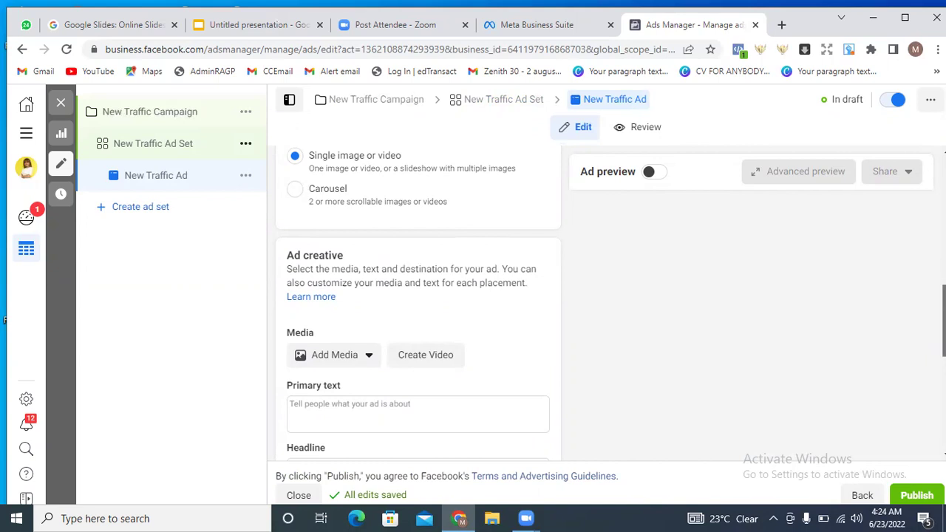
scroll(418, 303, "down", 2)
scroll(418, 303, "down", 1)
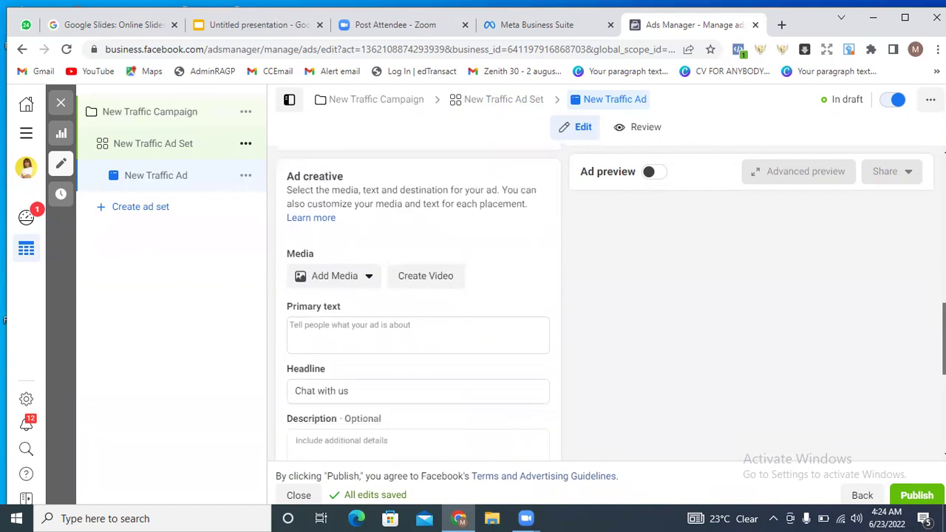
scroll(419, 303, "down", 1)
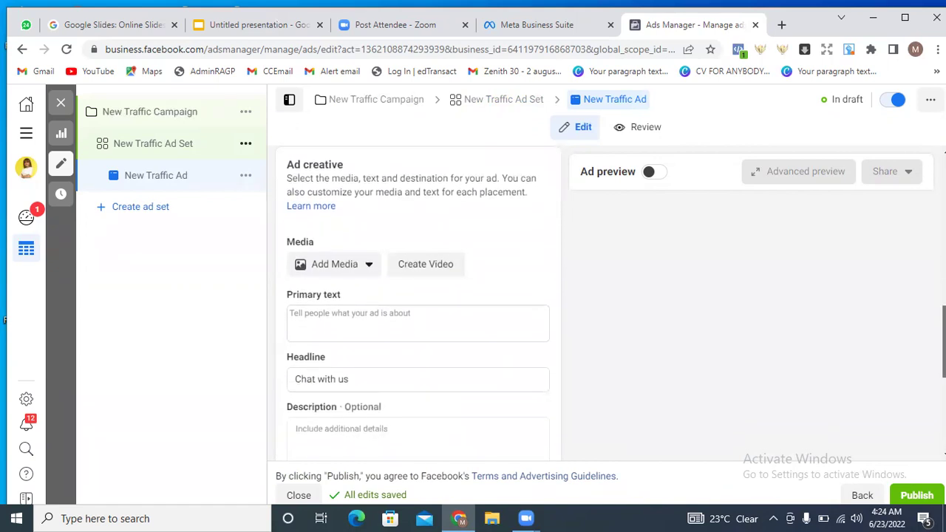
scroll(418, 303, "down", 2)
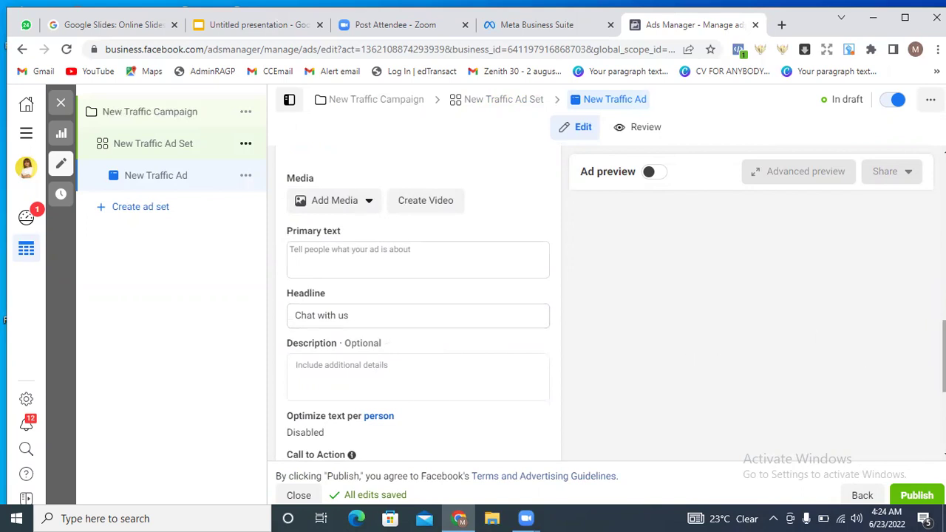
scroll(419, 309, "down", 3)
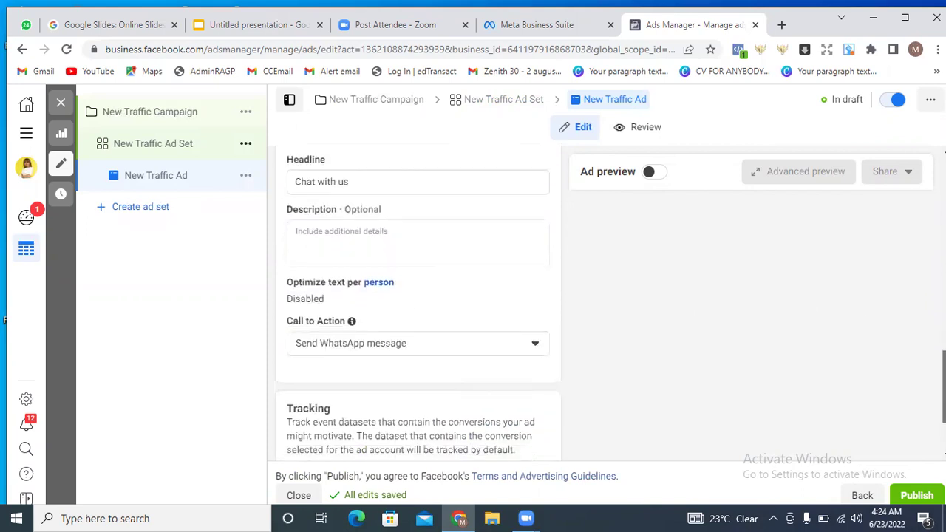
scroll(418, 309, "down", 1)
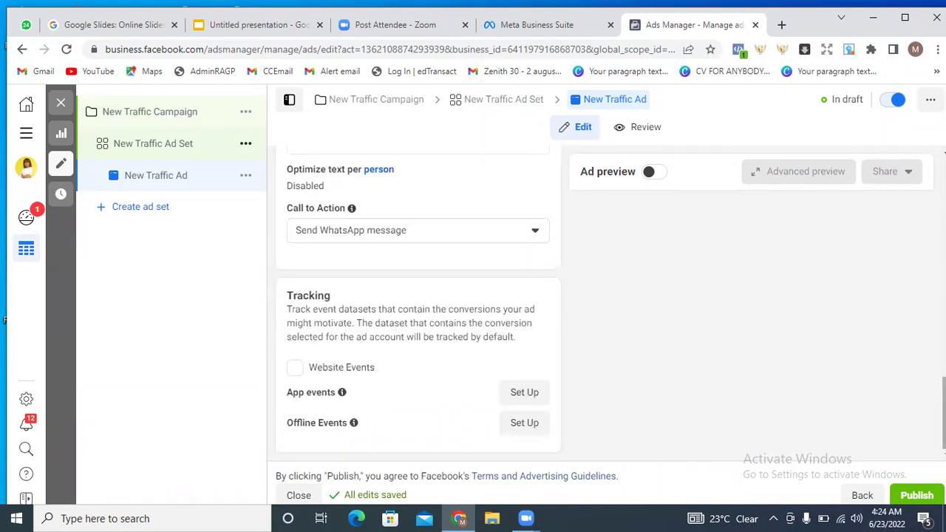
scroll(418, 295, "up", 8)
scroll(830, 275, "up", 6)
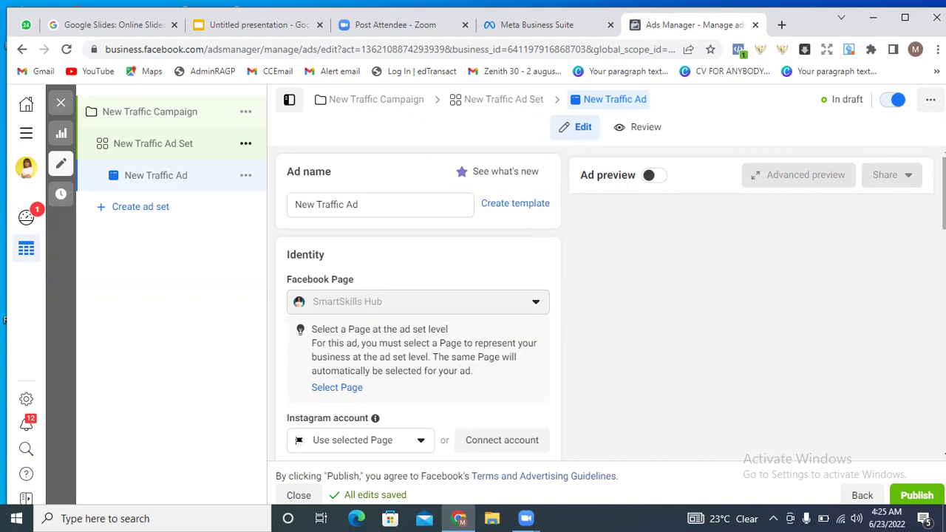
scroll(418, 302, "down", 5)
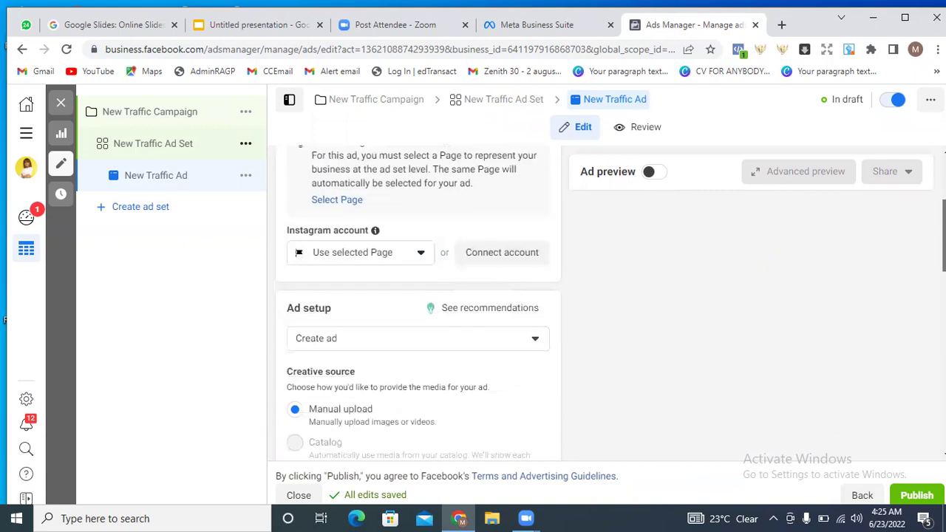
scroll(419, 303, "down", 6)
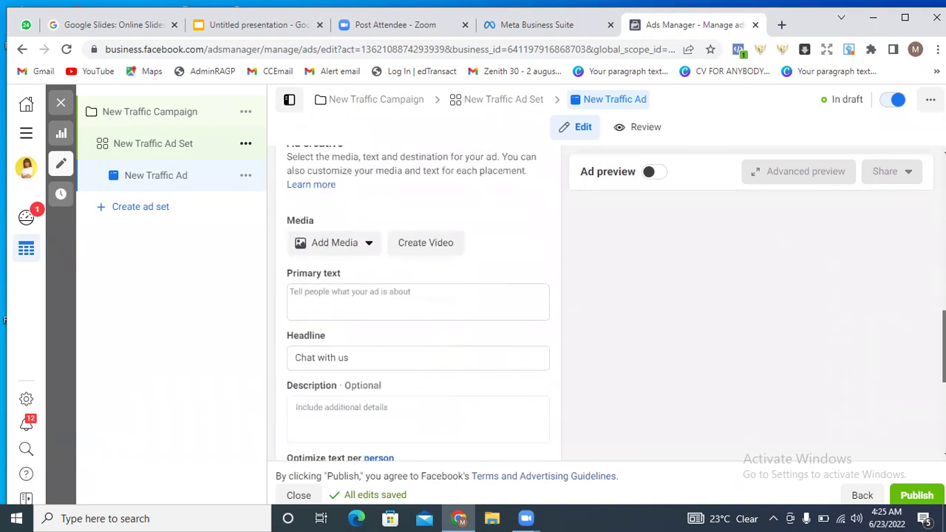
scroll(419, 303, "down", 3)
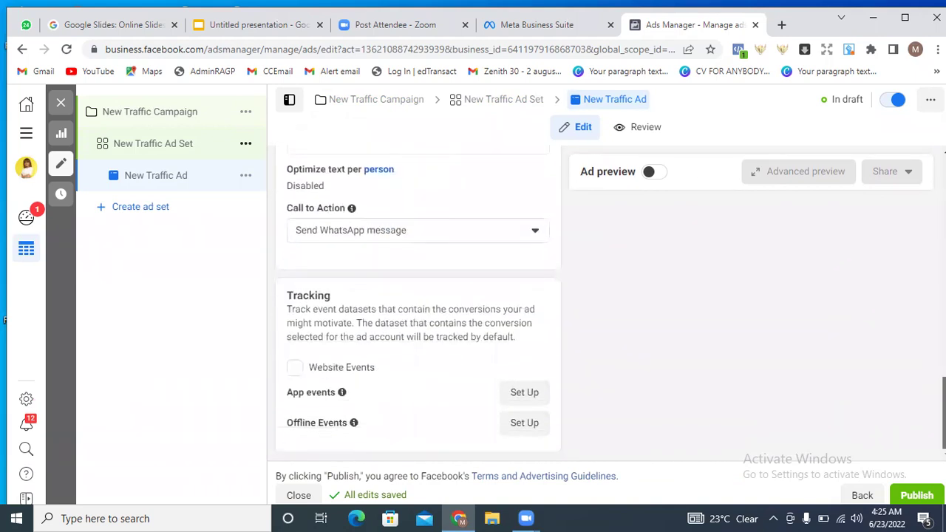
scroll(419, 302, "up", 14)
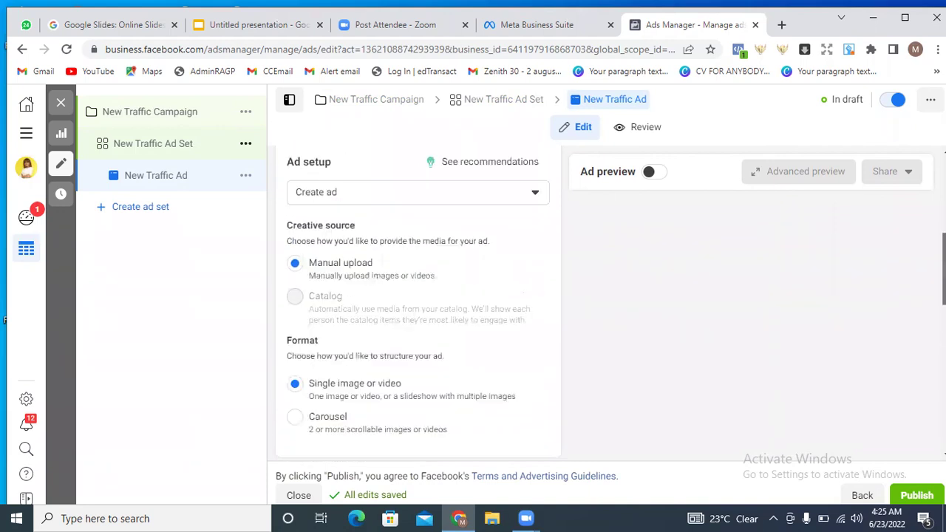